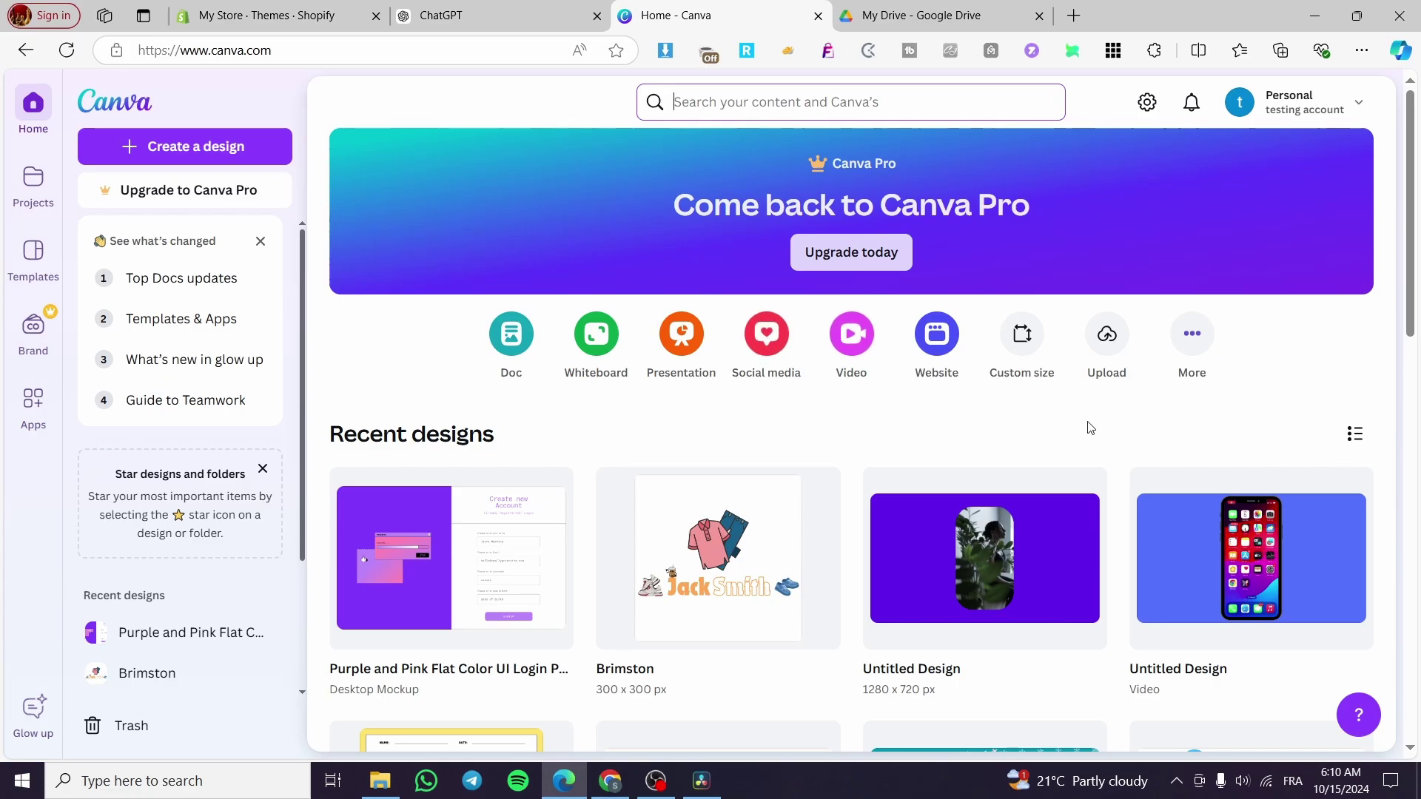
{"action": "left_click", "coordinate": [1035, 352]}
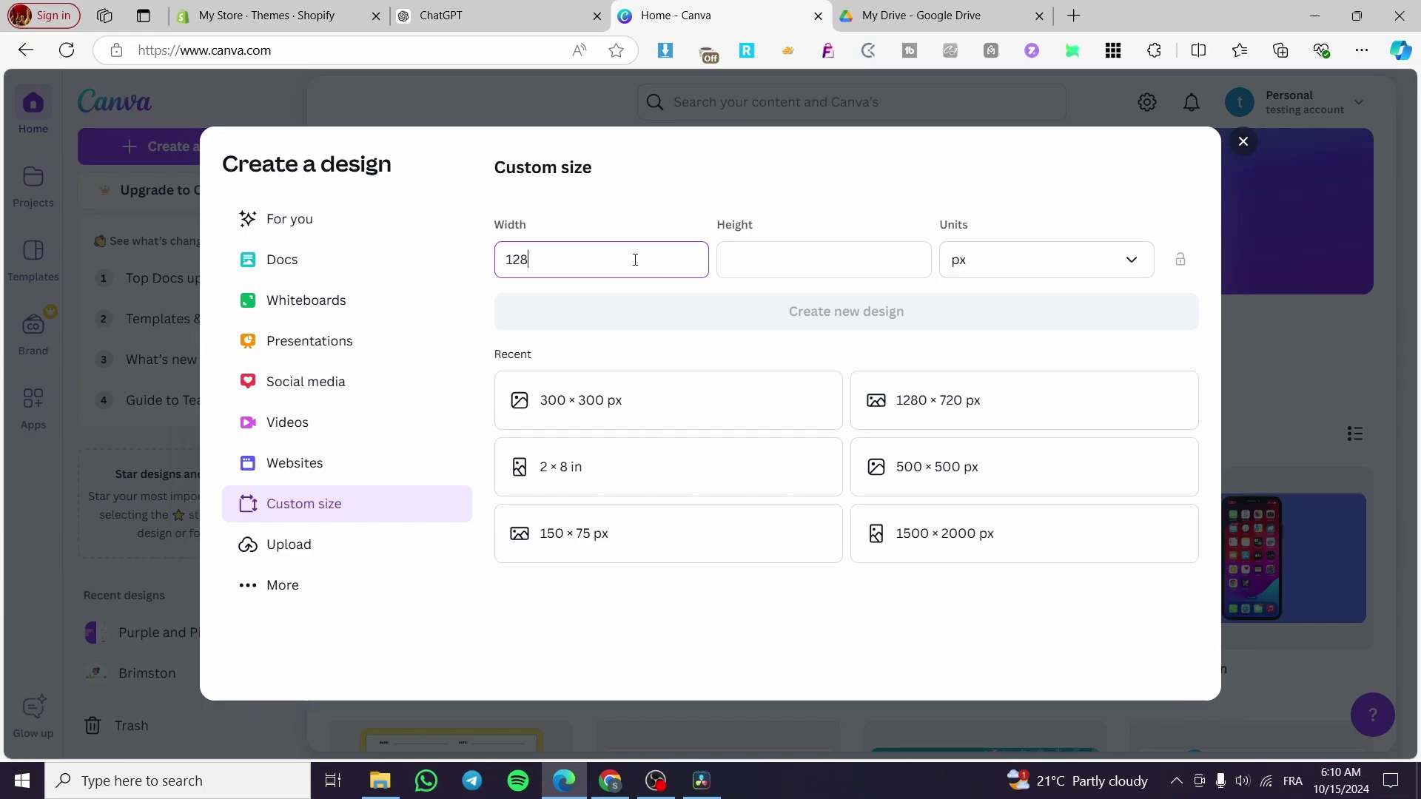
{"action": "left_click", "coordinate": [818, 268]}
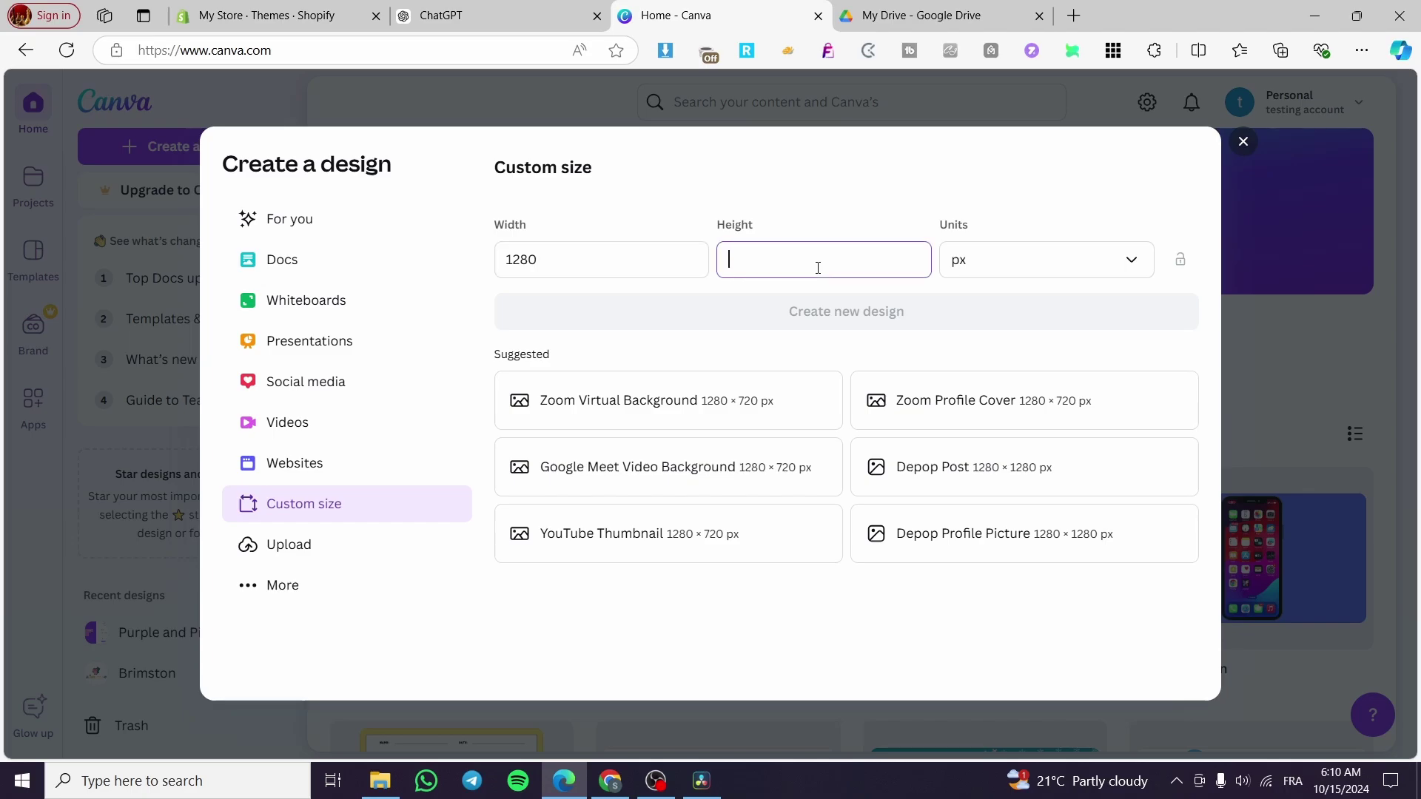
{"action": "type", "text": "720"}
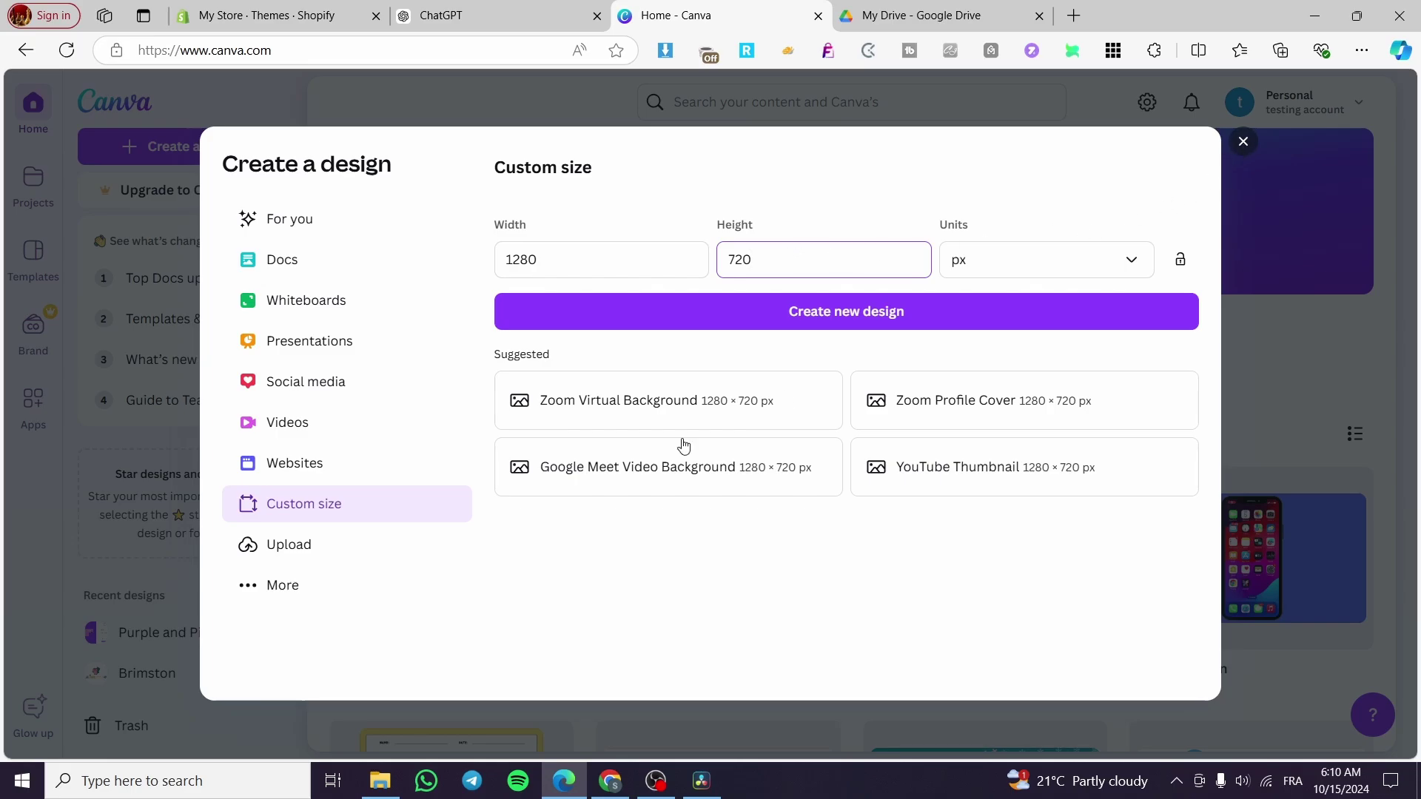
{"action": "left_click", "coordinate": [1244, 141]}
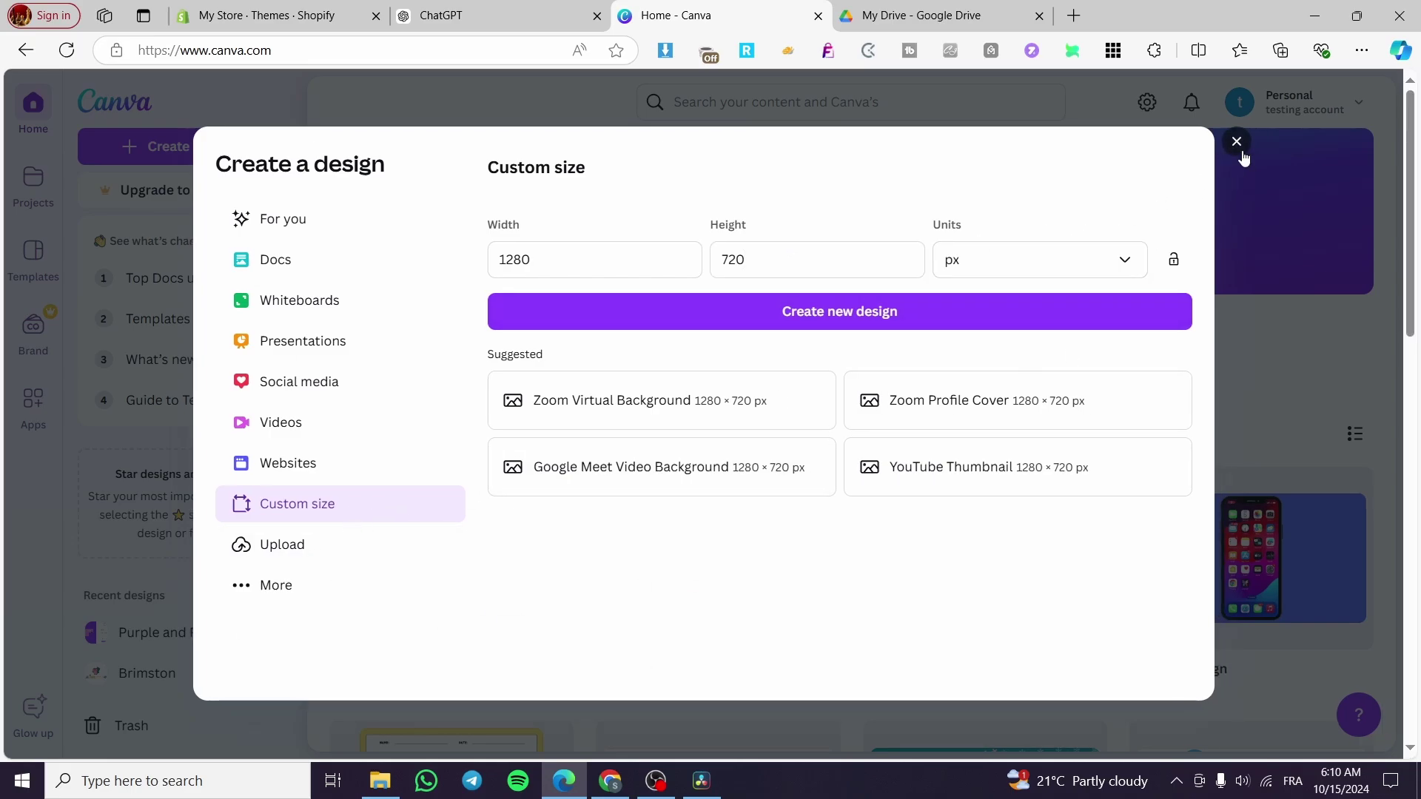
Search Canva's content and templates for "website".
{"action": "left_click", "coordinate": [786, 102]}
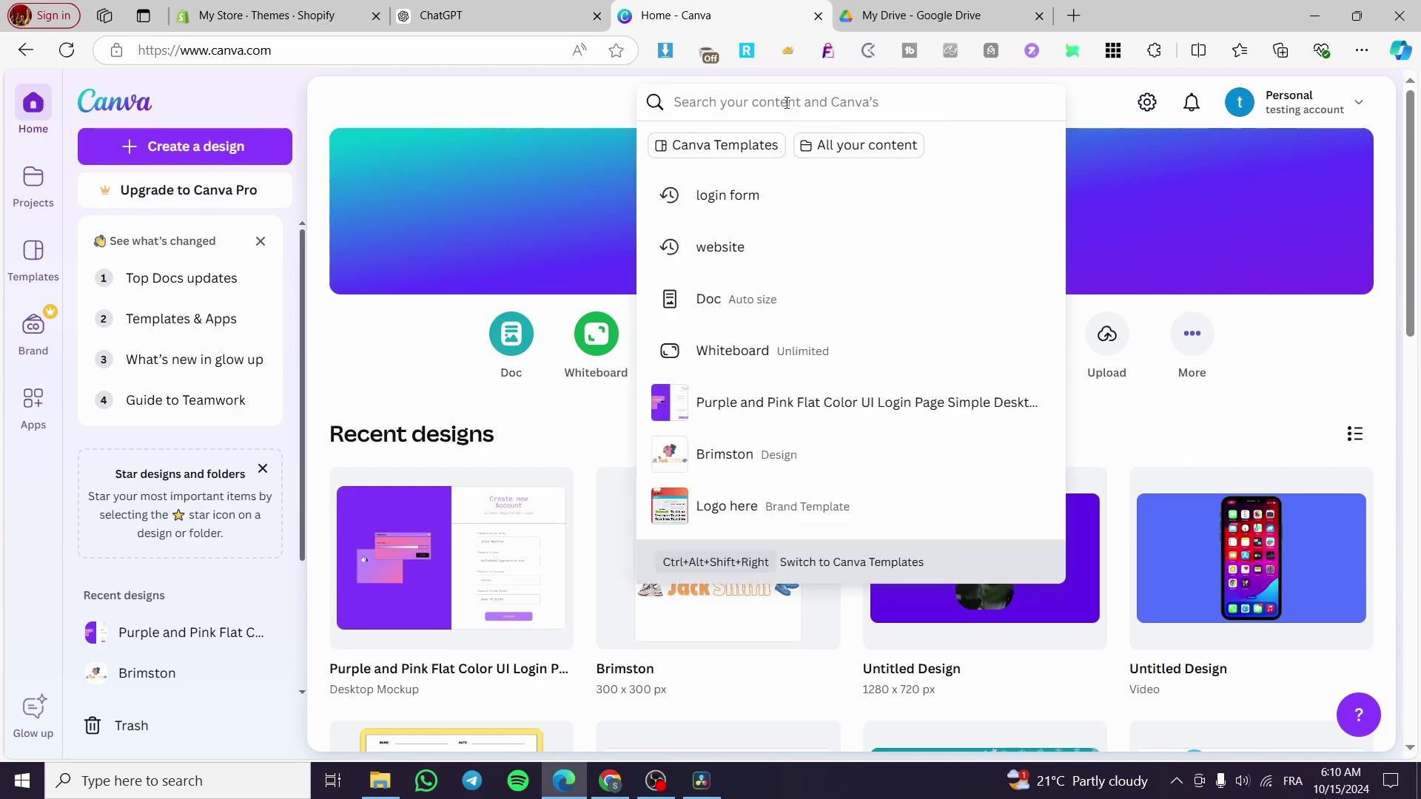
{"action": "type", "text": "web"}
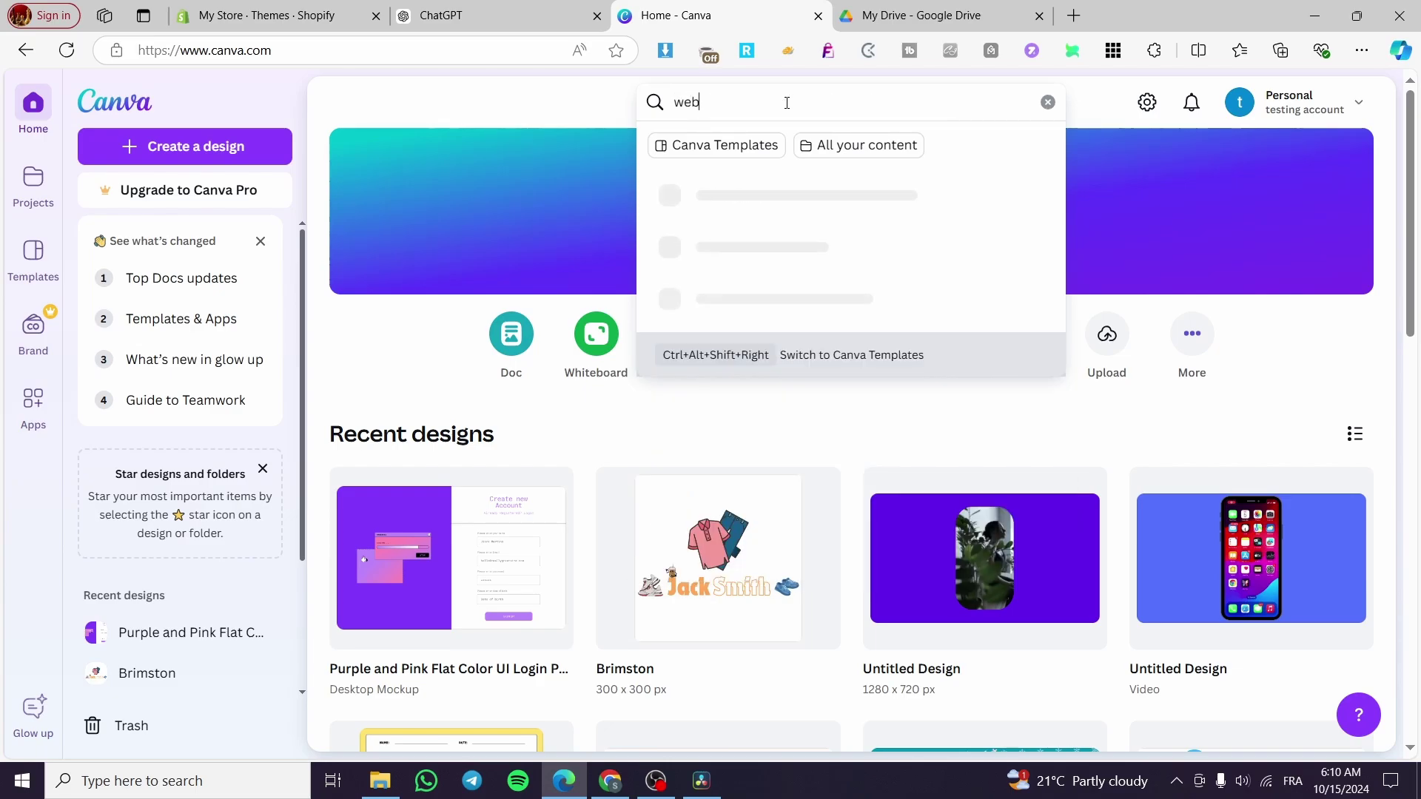
{"action": "type", "text": "site"}
{"action": "key", "text": "Return"}
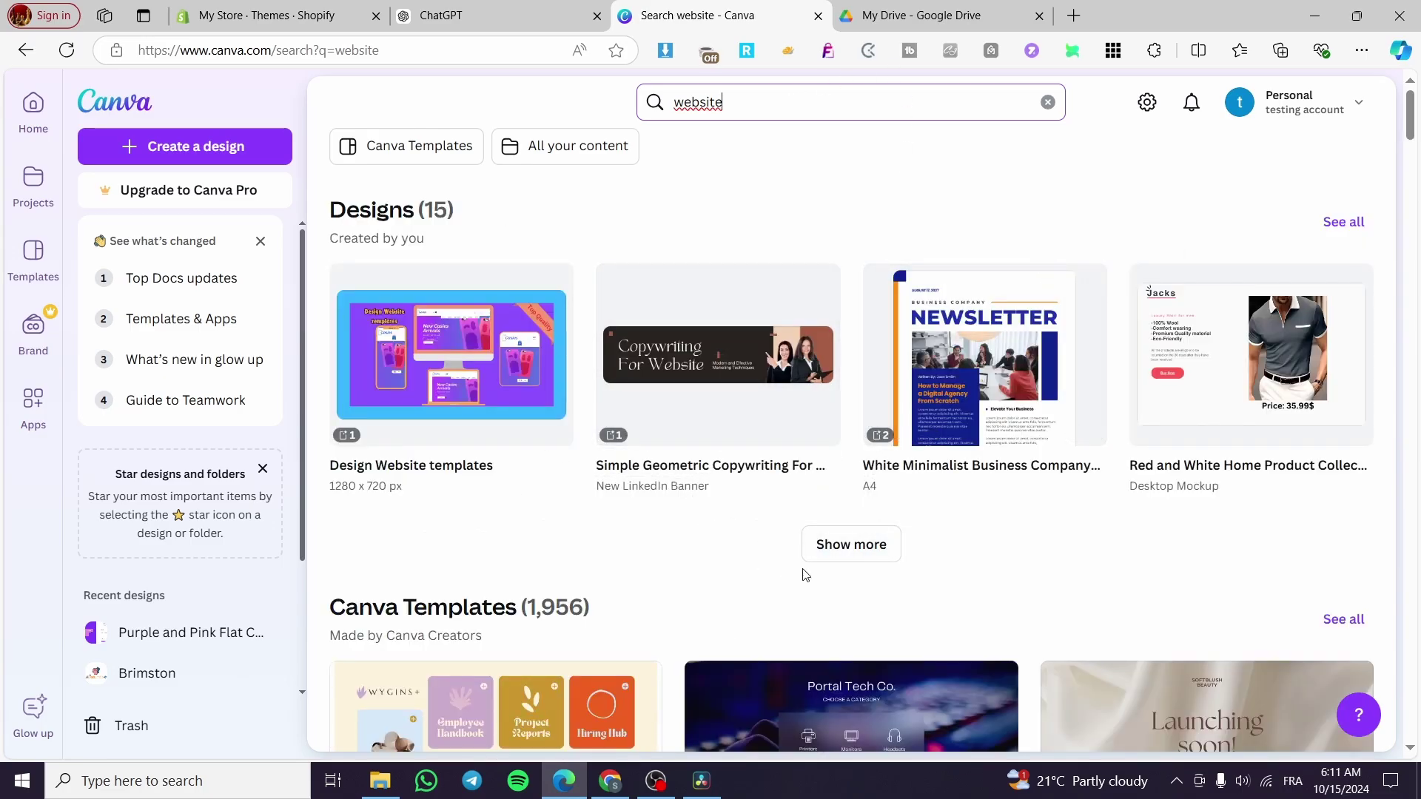
Browse the website templates and open the cream, orange and pastel blue Internal Homepage Internal Communication Website template for customizing.
{"action": "scroll", "coordinate": [606, 541], "scroll_direction": "down", "scroll_amount": 4}
{"action": "scroll", "coordinate": [605, 541], "scroll_direction": "down", "scroll_amount": 1}
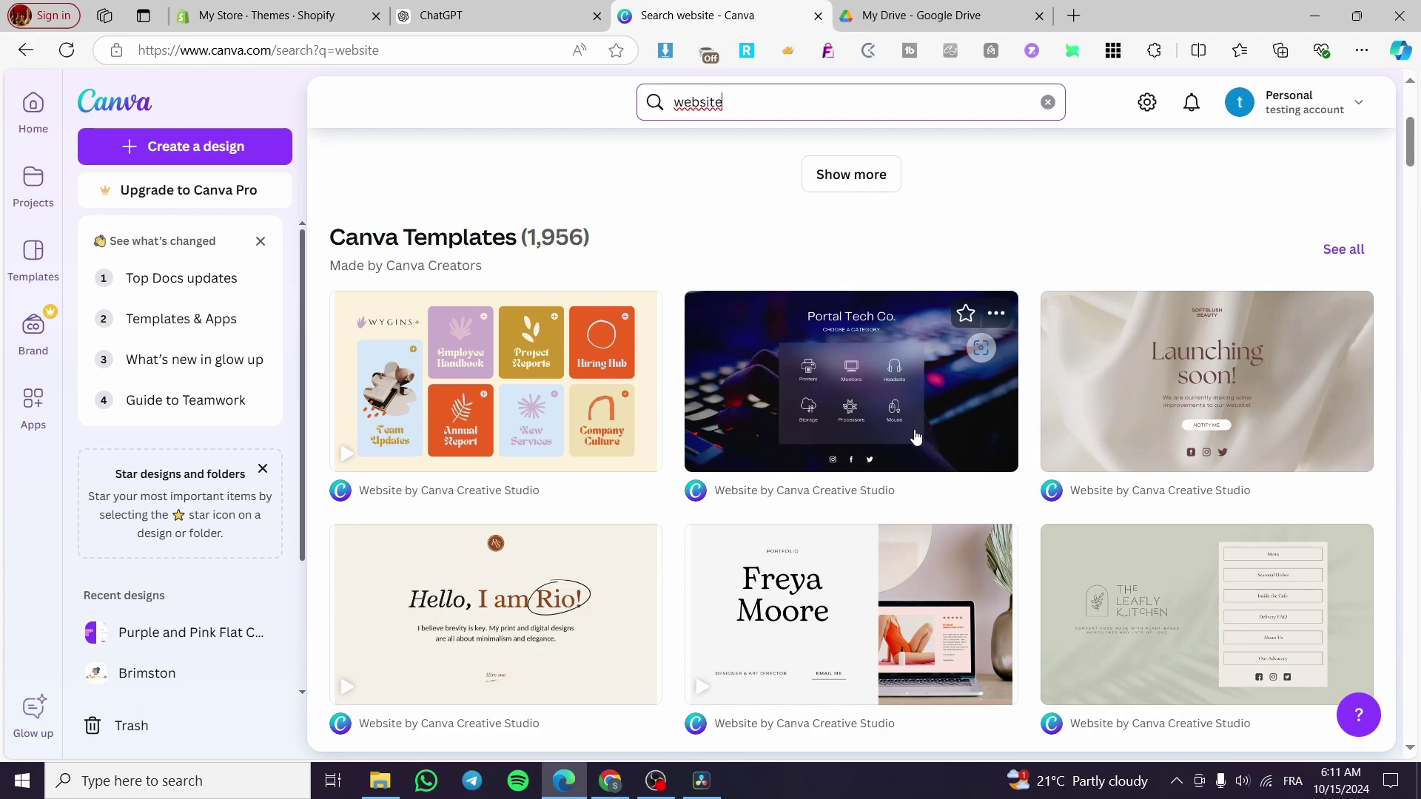
{"action": "scroll", "coordinate": [843, 562], "scroll_direction": "down", "scroll_amount": 2}
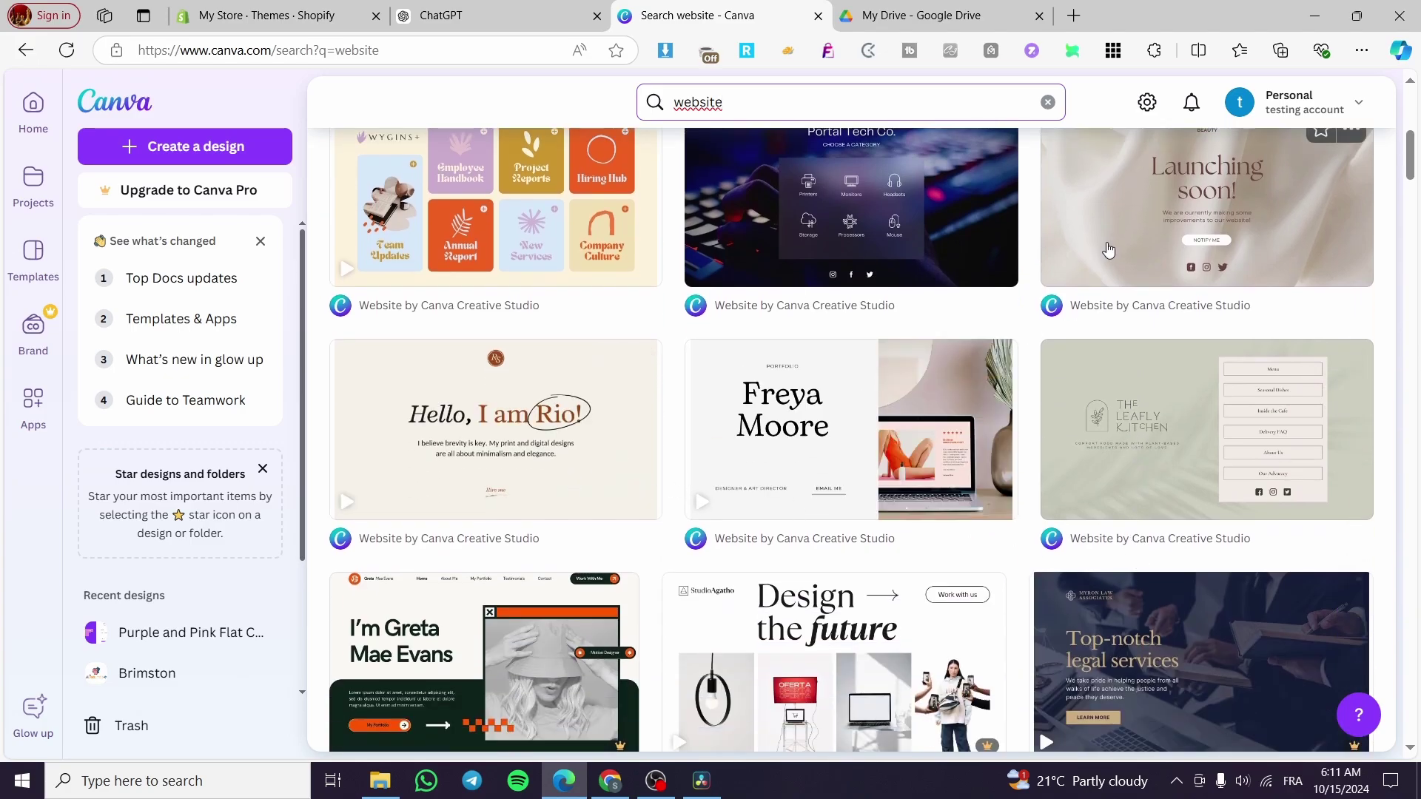
{"action": "scroll", "coordinate": [1101, 255], "scroll_direction": "up", "scroll_amount": 2}
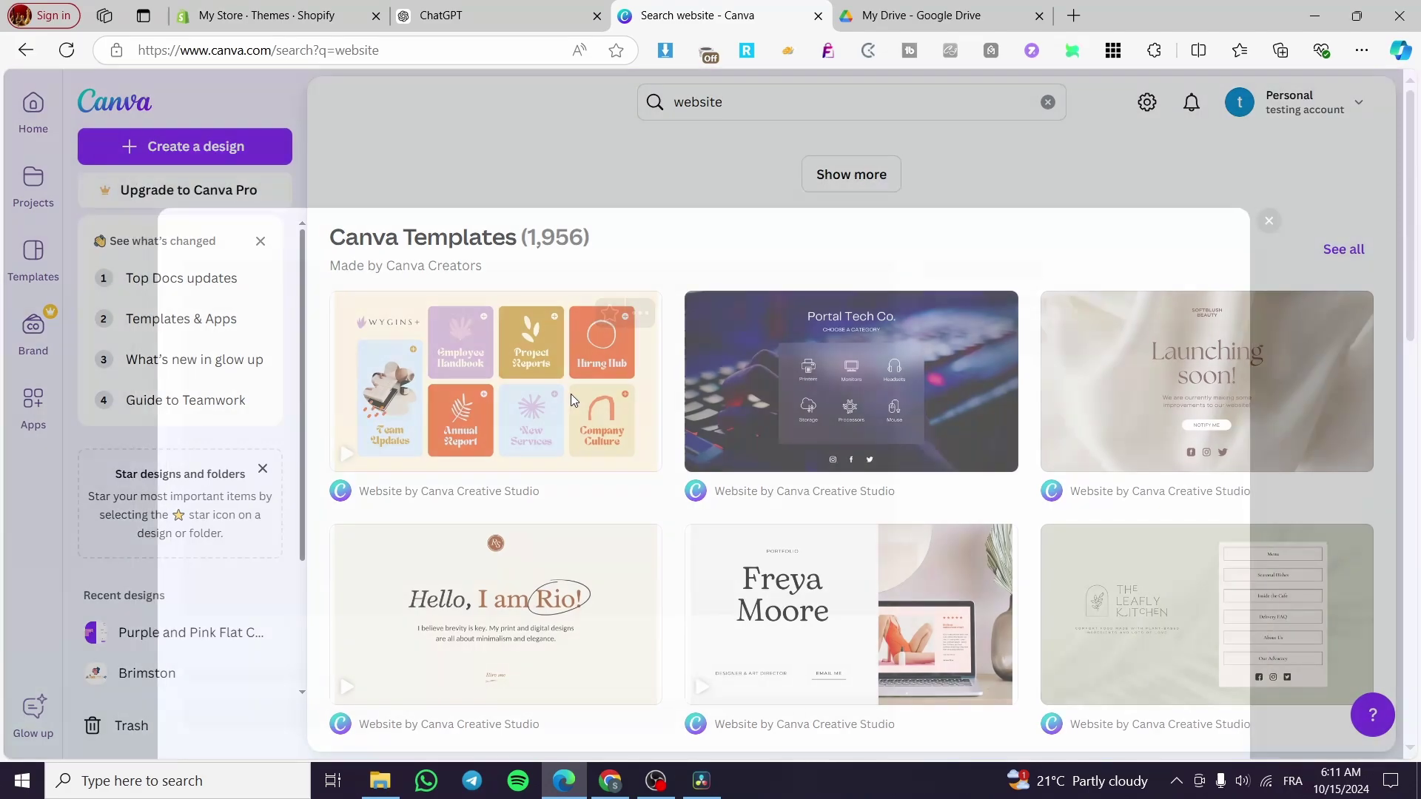
{"action": "left_click", "coordinate": [571, 394]}
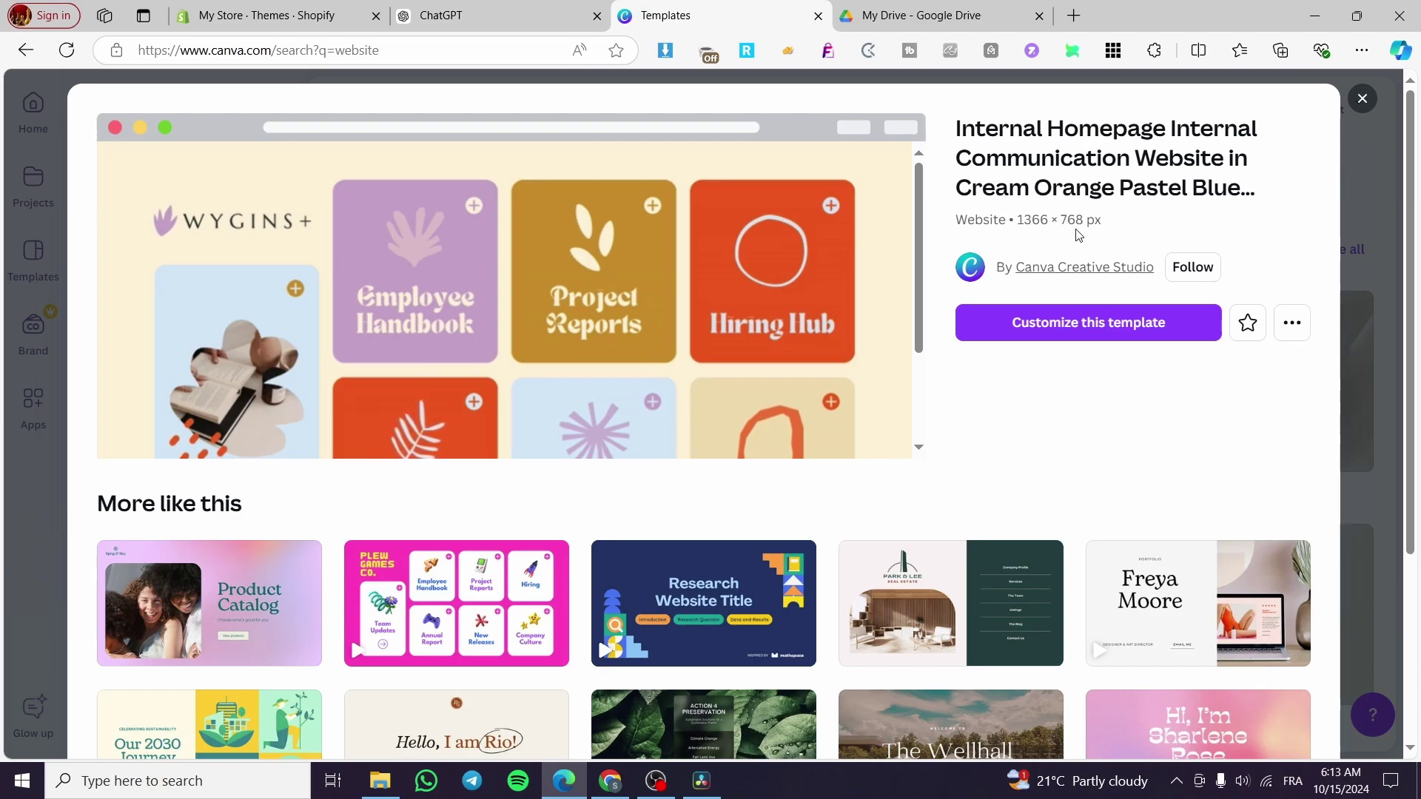
{"action": "left_click", "coordinate": [1065, 325]}
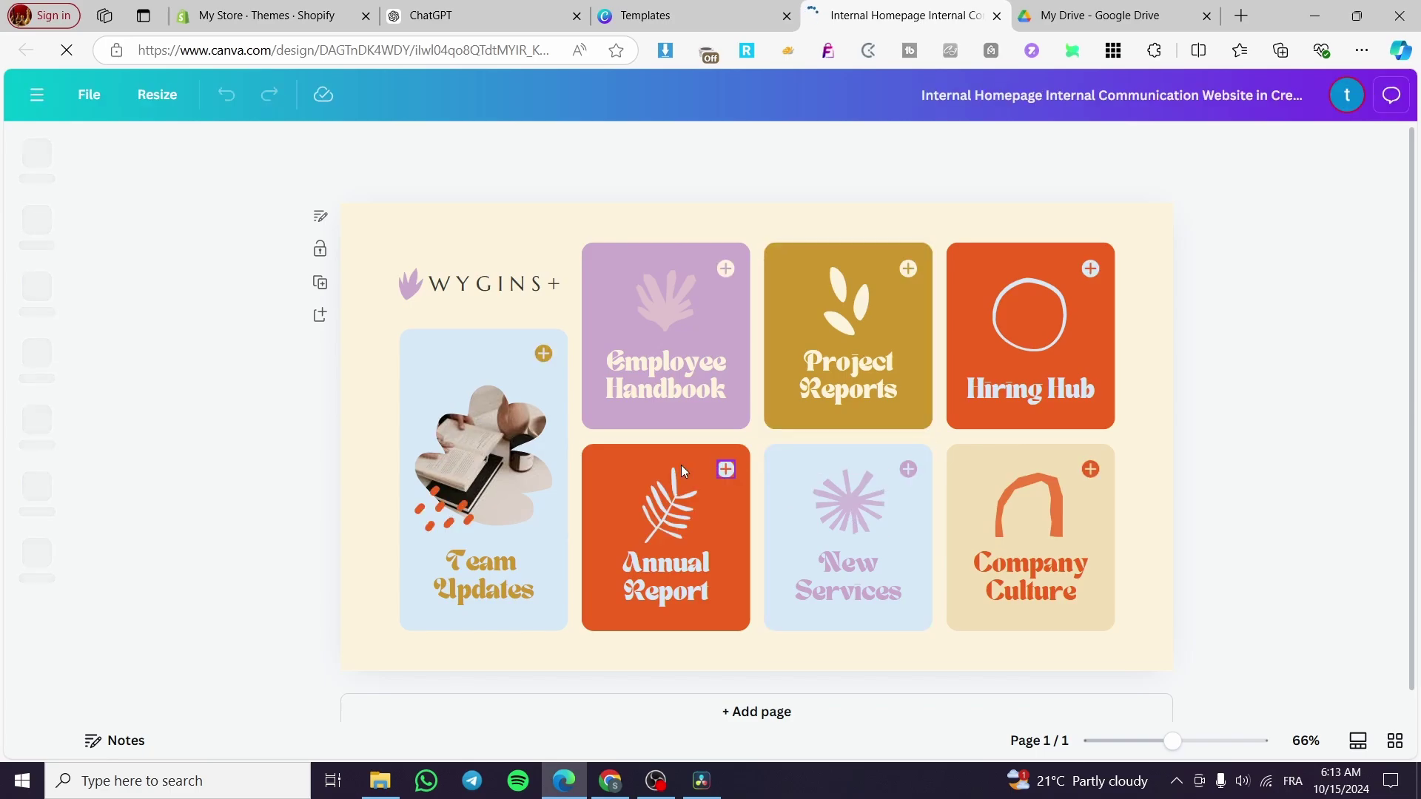
Delete all cards, decorations, the WYGINS+ text and the logo from the template page, and open the page's background colour choices.
{"action": "left_click_drag", "start_coordinate": [988, 346], "coordinate": [477, 579]}
{"action": "key", "text": "Delete"}
{"action": "left_click", "coordinate": [444, 509]}
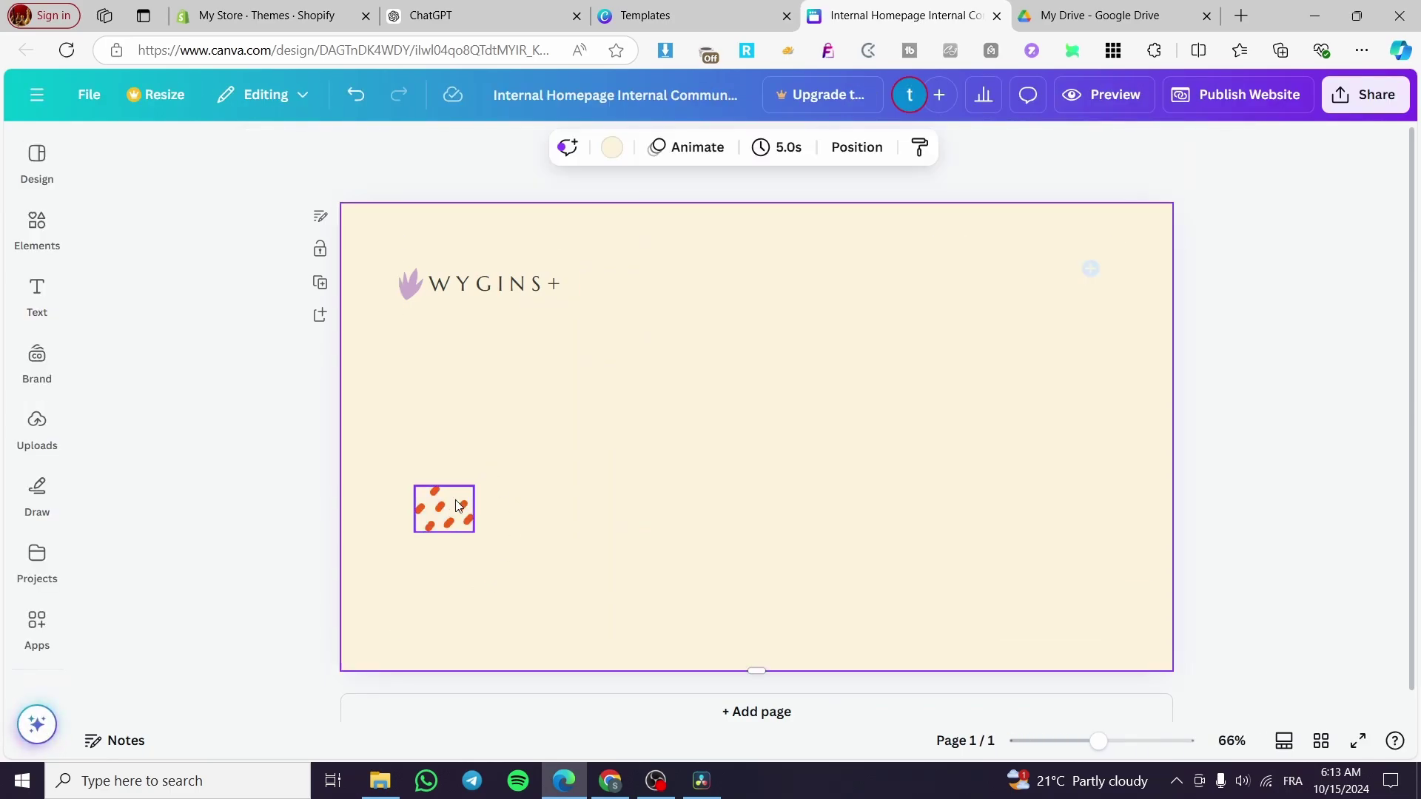
{"action": "key", "text": "Delete"}
{"action": "left_click", "coordinate": [484, 294]}
{"action": "key", "text": "Delete"}
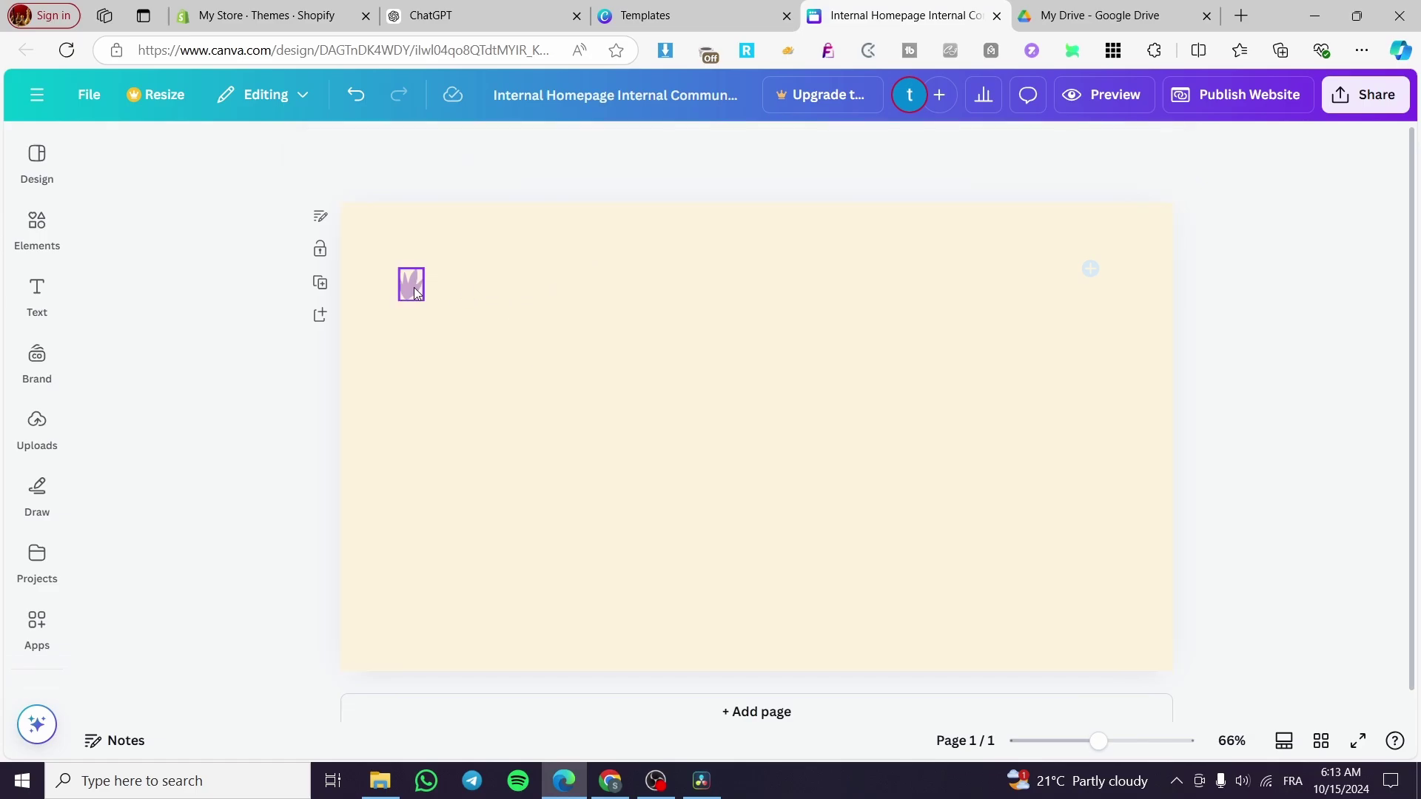
{"action": "left_click", "coordinate": [415, 287]}
{"action": "key", "text": "Delete"}
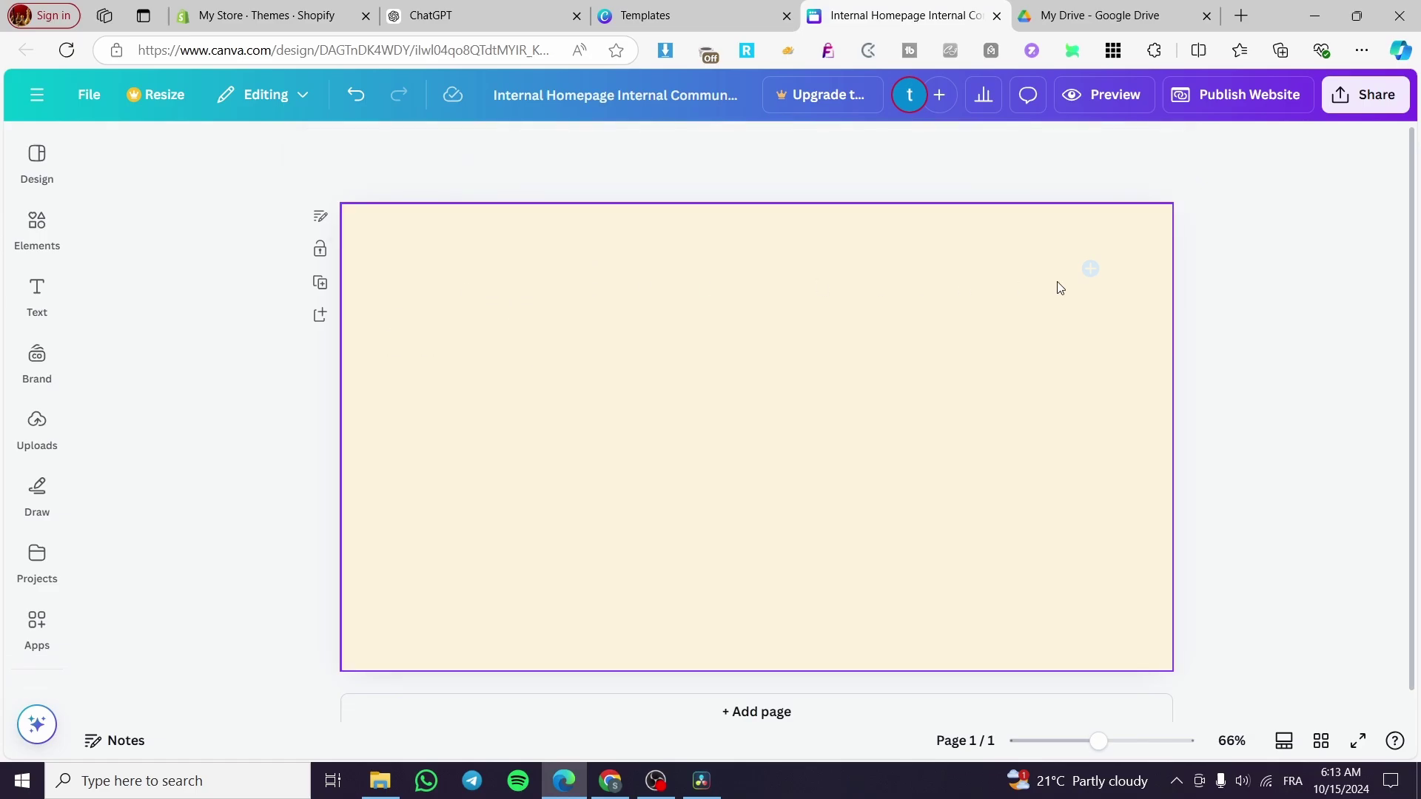
{"action": "left_click", "coordinate": [798, 361]}
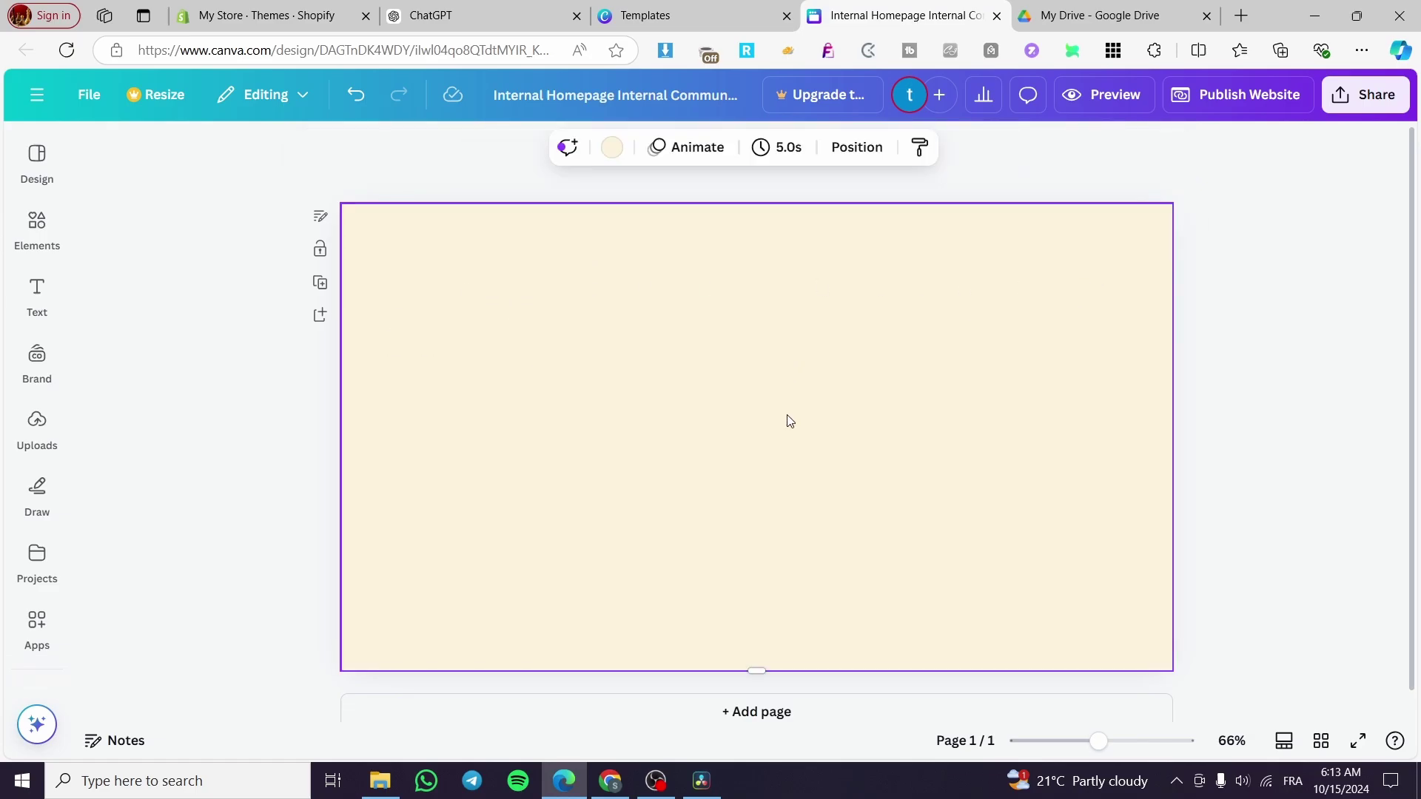
{"action": "left_click", "coordinate": [611, 147]}
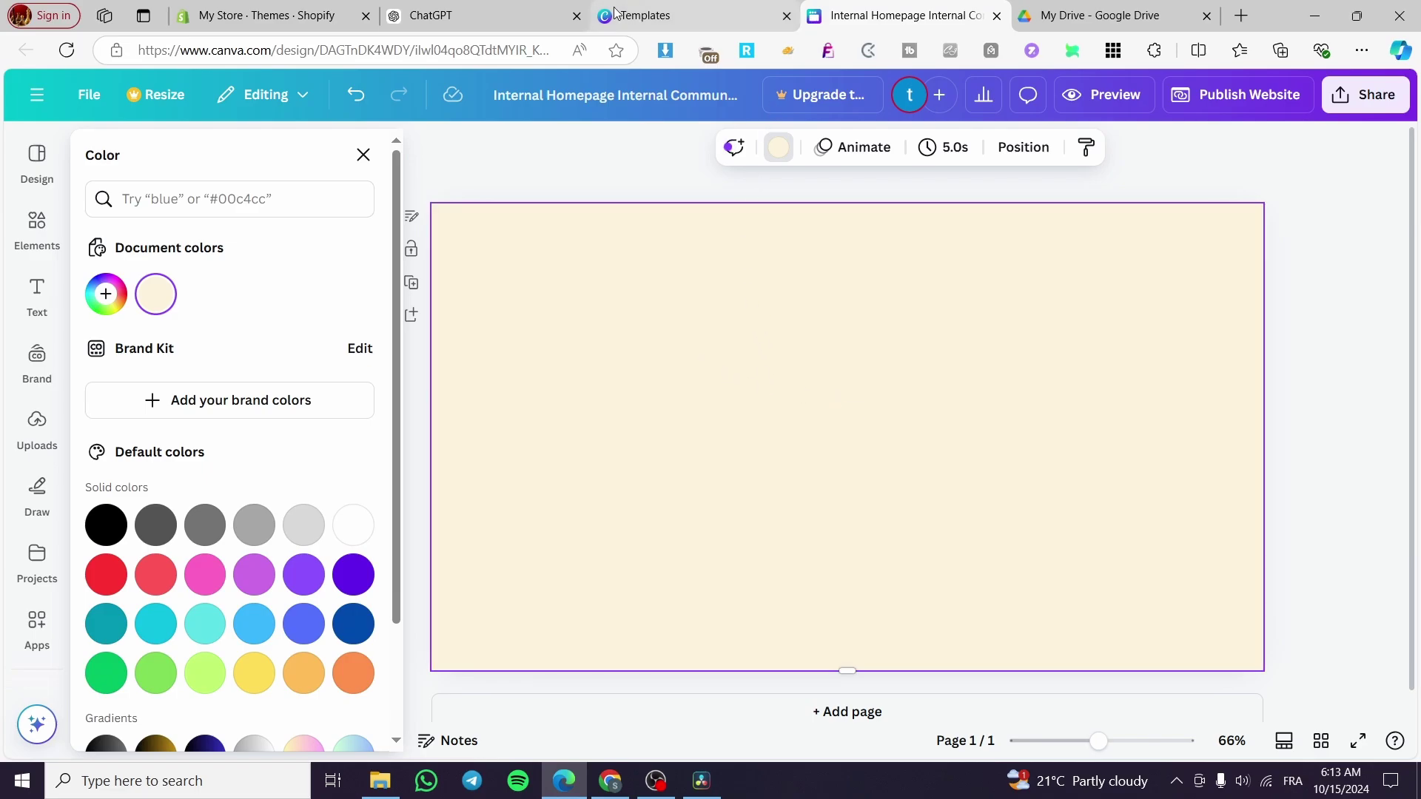
Load amazon.com in the browser tab holding the Canva template preview and dismiss the delivery address notice.
{"action": "left_click", "coordinate": [642, 12]}
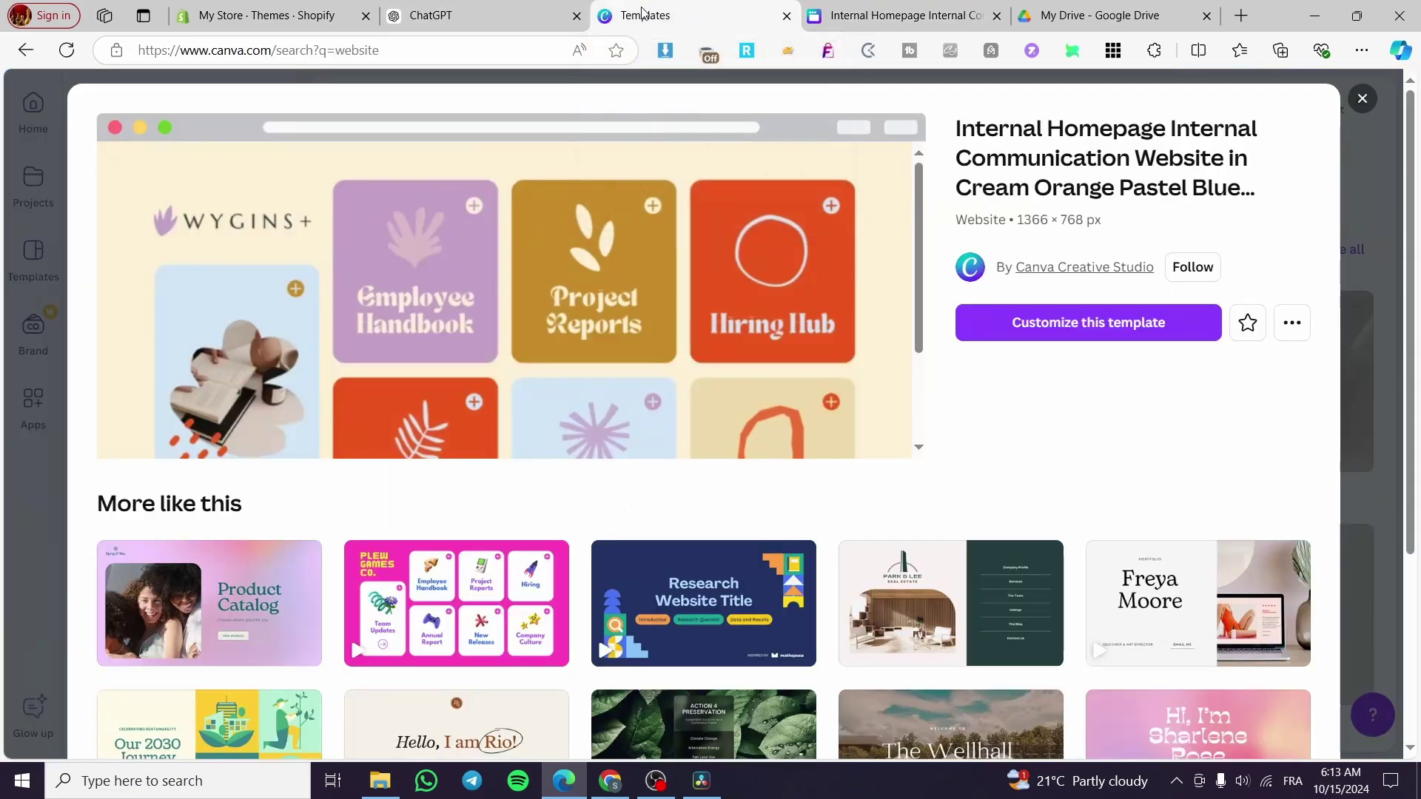
{"action": "left_click", "coordinate": [424, 52]}
{"action": "type", "text": "amazon.com"}
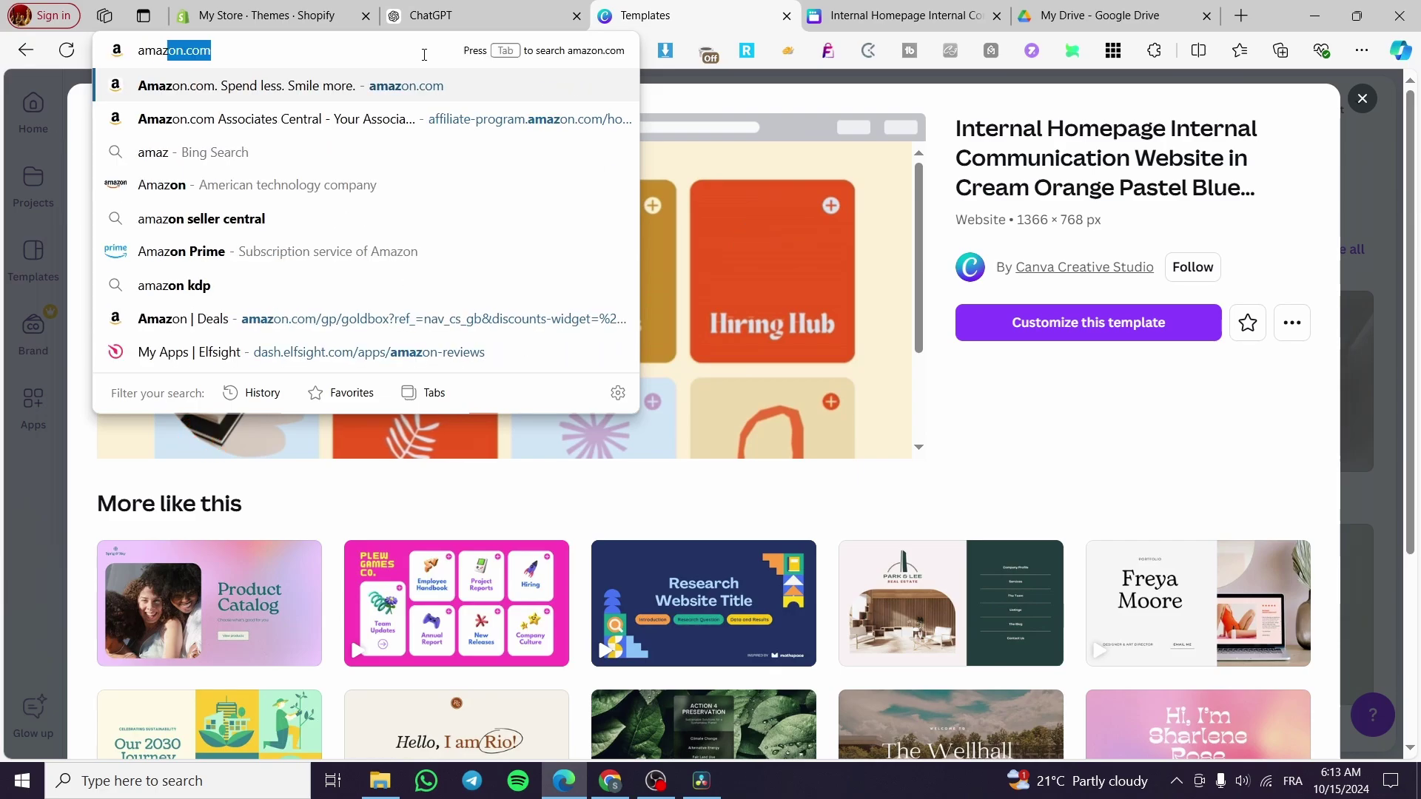
{"action": "key", "text": "Return"}
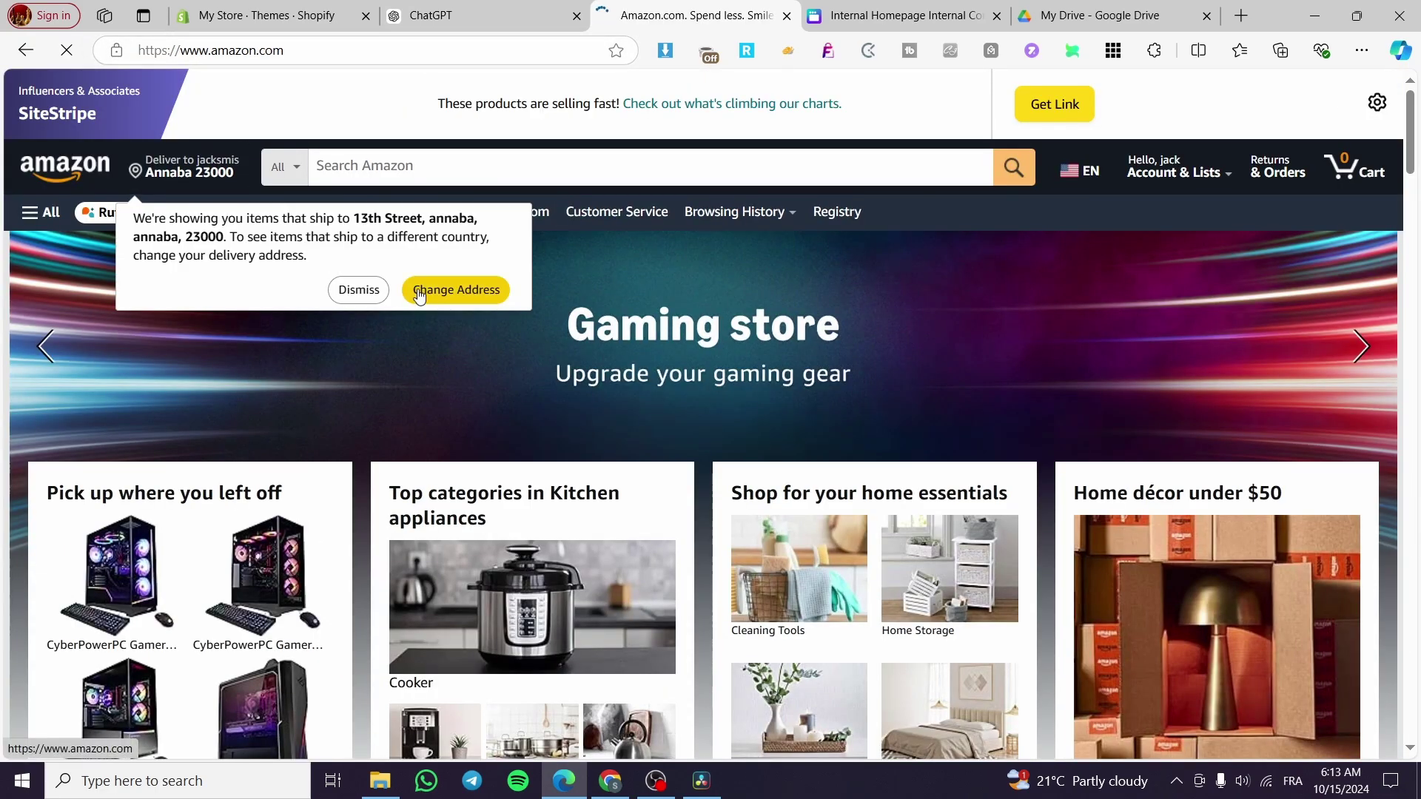
{"action": "left_click", "coordinate": [336, 293]}
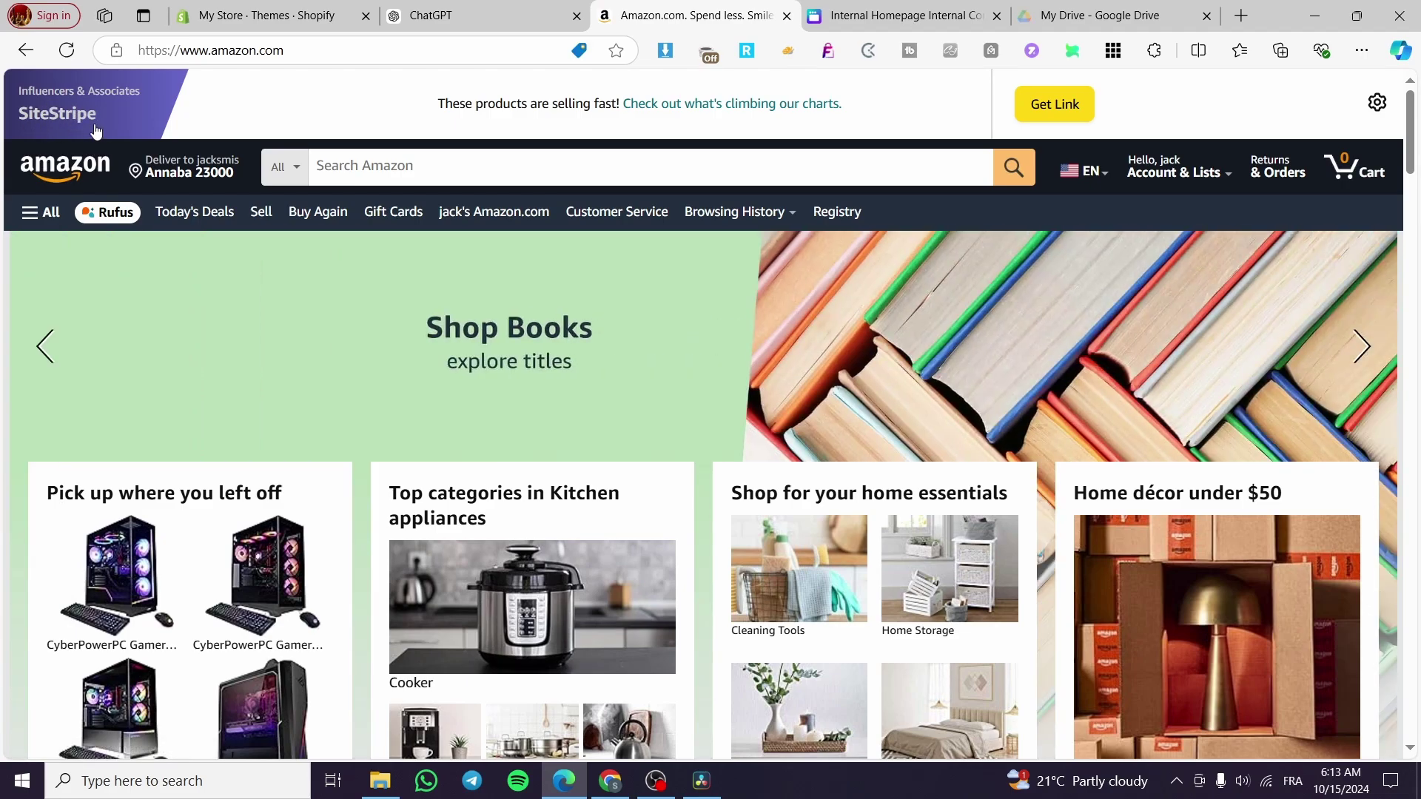
Open the CyberPowerPC Gamer Xtreme VR Gaming PC from the "Pick up where you left off" items and look over its product page.
{"action": "scroll", "coordinate": [247, 300], "scroll_direction": "down", "scroll_amount": 6}
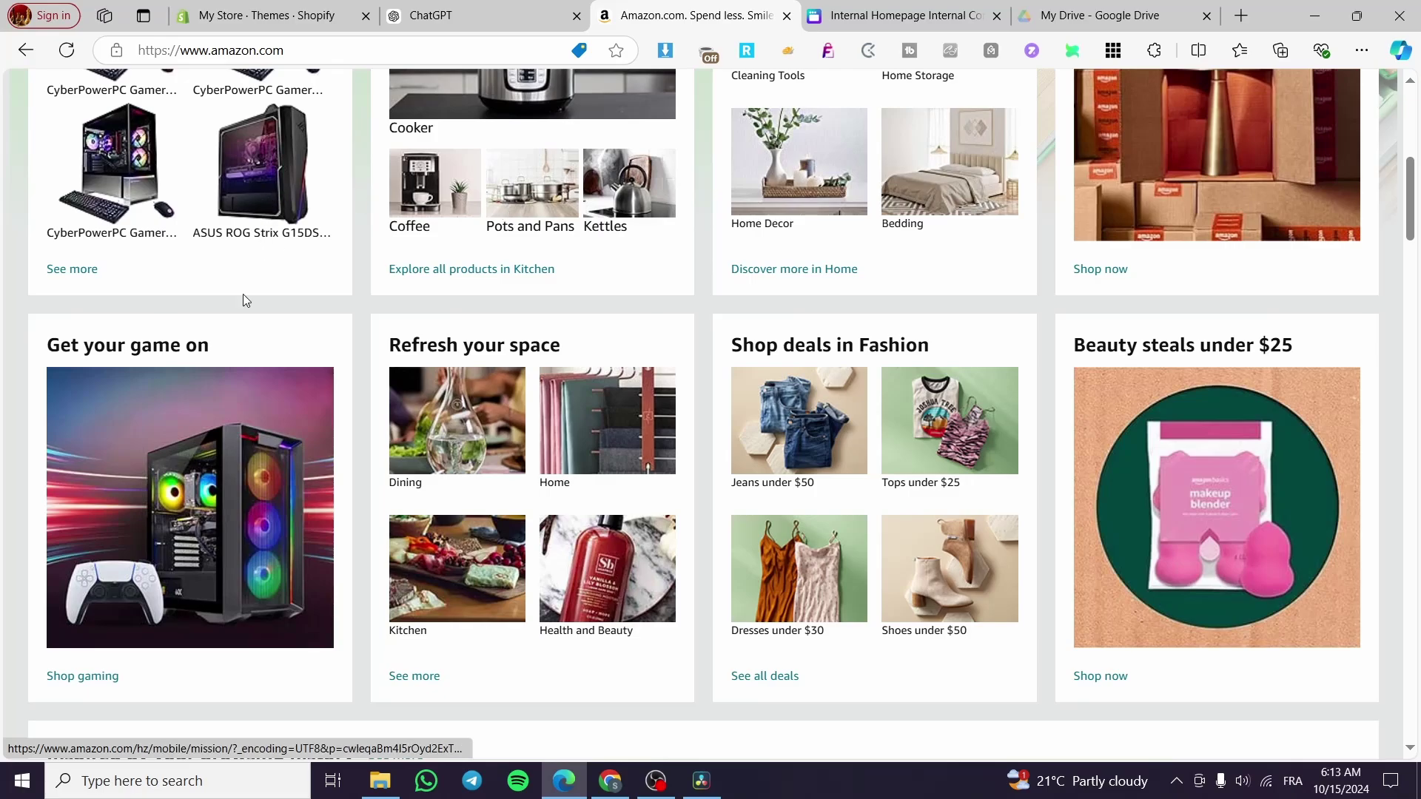
{"action": "scroll", "coordinate": [243, 300], "scroll_direction": "up", "scroll_amount": 2}
{"action": "left_click", "coordinate": [125, 300]}
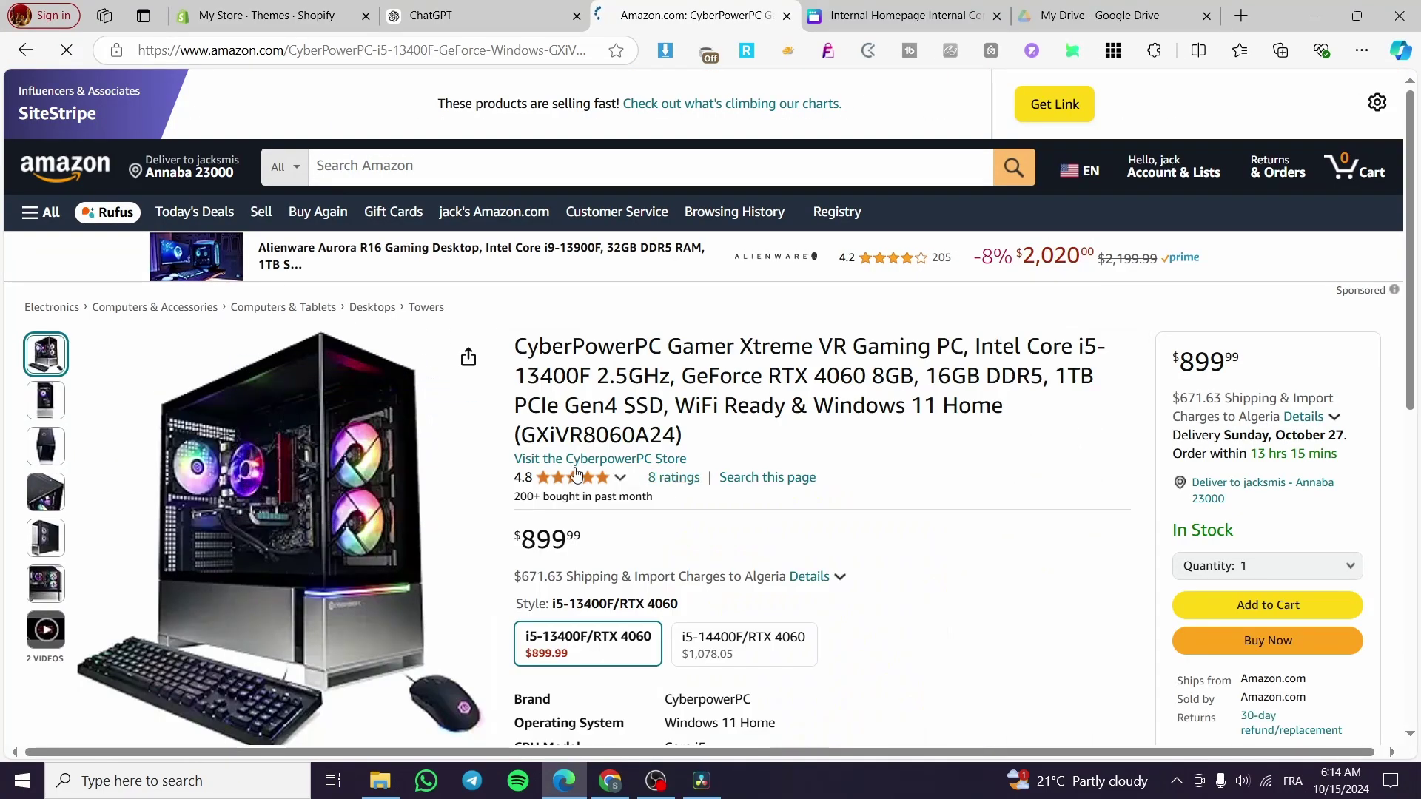
{"action": "scroll", "coordinate": [885, 464], "scroll_direction": "down", "scroll_amount": 4}
{"action": "scroll", "coordinate": [592, 455], "scroll_direction": "up", "scroll_amount": 3}
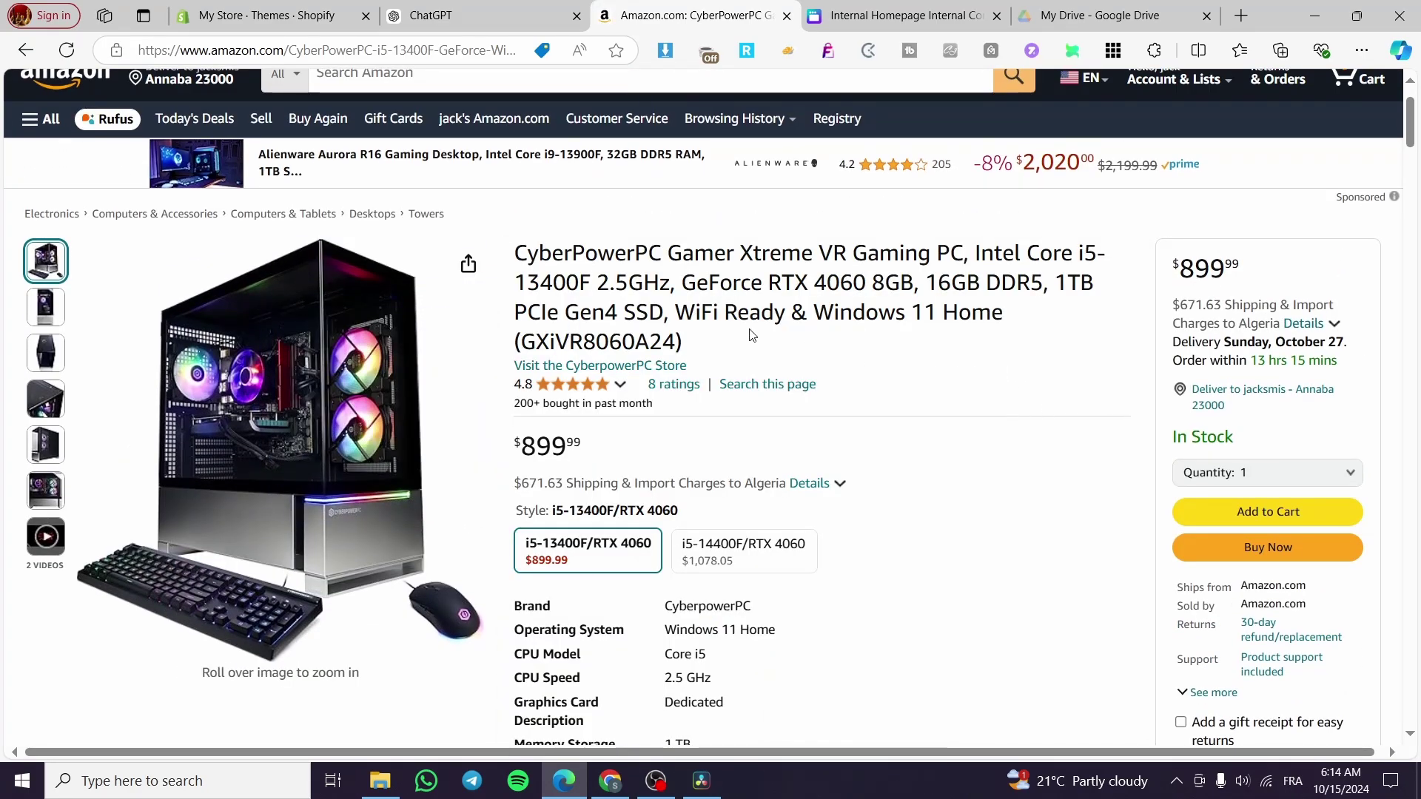
Switch back to the Canva design and upload the six gaming PC JPG files ending in _AC_SL1008_ or _AC_SL1500_ from the Downloads folder.
{"action": "left_click", "coordinate": [862, 6]}
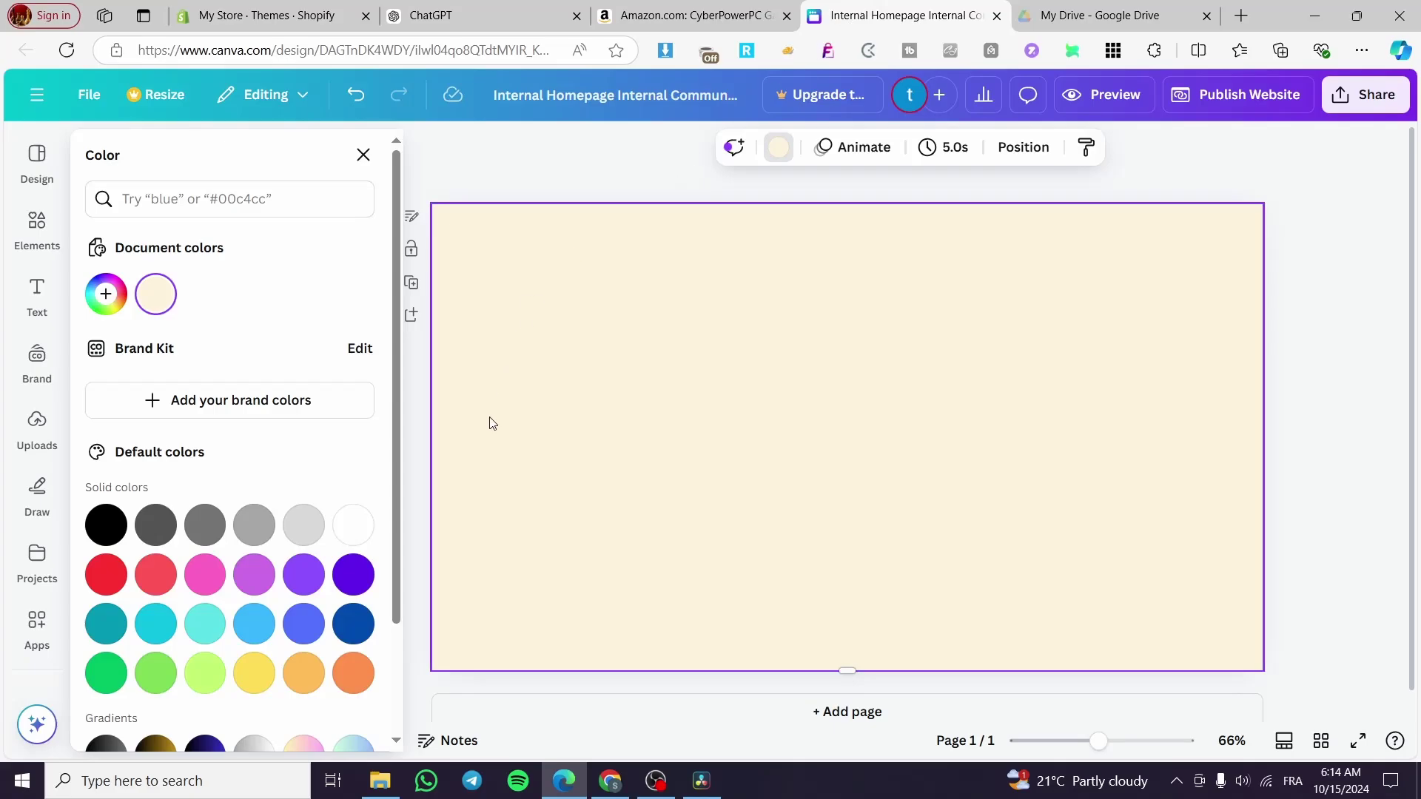
{"action": "left_click", "coordinate": [37, 422]}
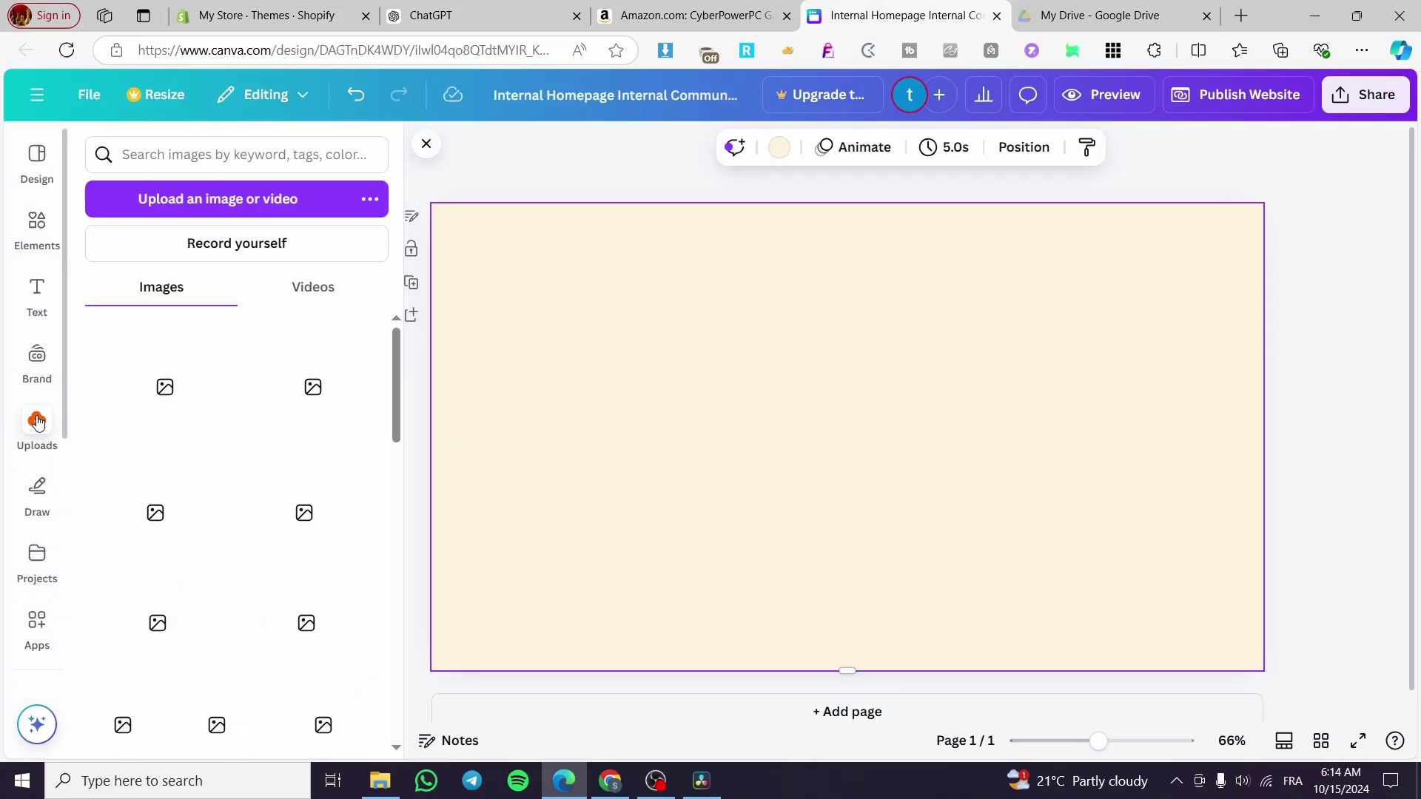
{"action": "left_click", "coordinate": [222, 200]}
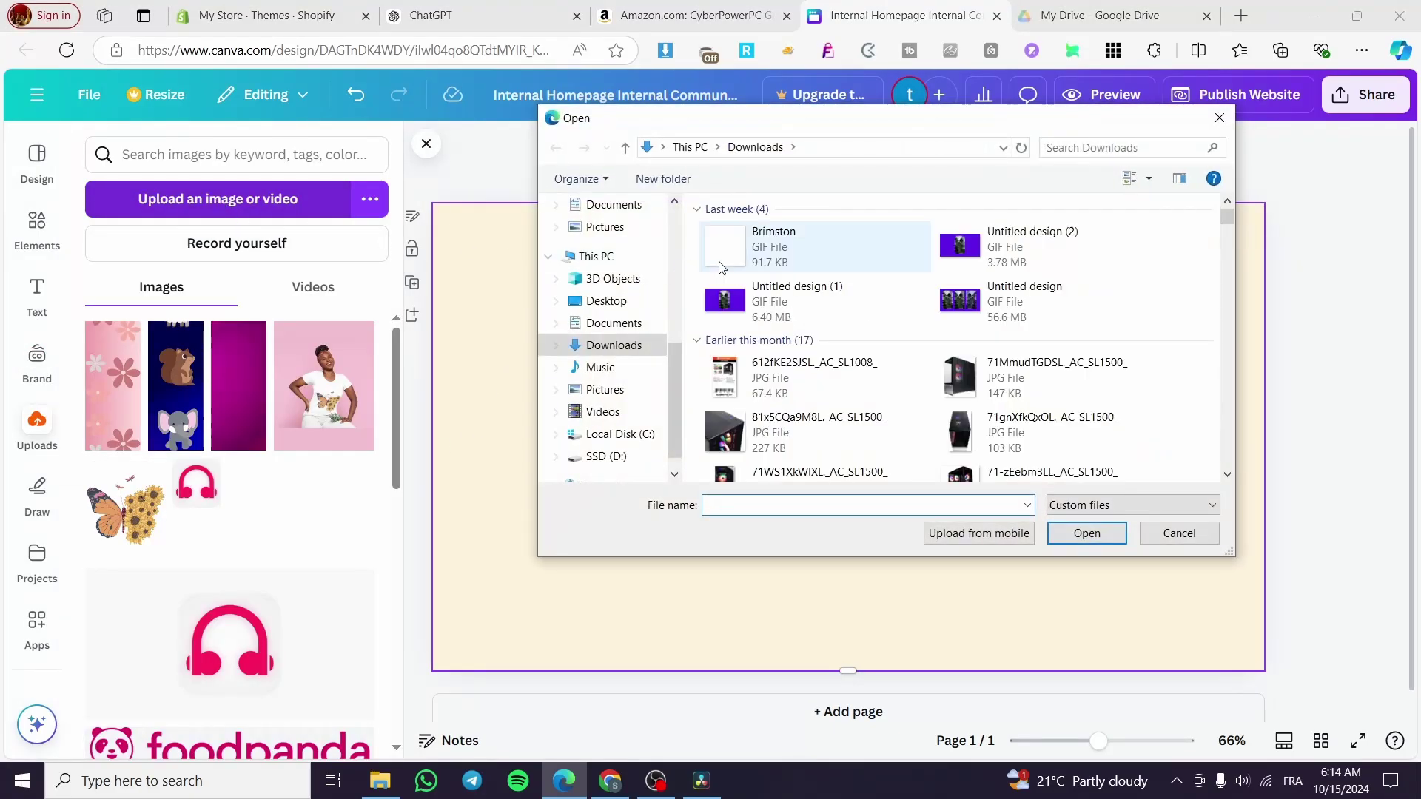
{"action": "left_click", "coordinate": [821, 396]}
{"action": "left_click", "coordinate": [999, 381], "text": "ctrl"}
{"action": "left_click", "coordinate": [814, 433], "text": "ctrl"}
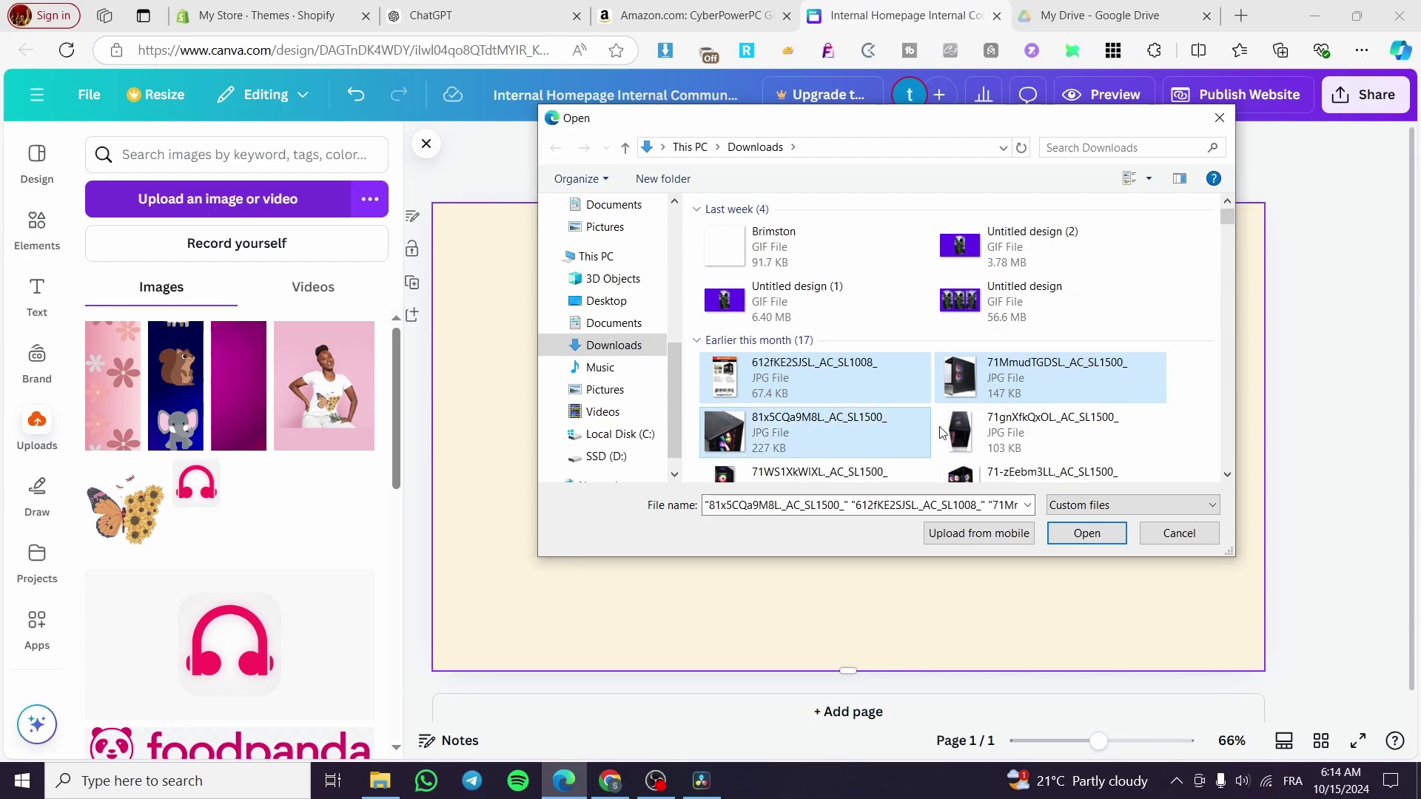
{"action": "left_click", "coordinate": [1051, 433], "text": "ctrl"}
{"action": "scroll", "coordinate": [888, 407], "scroll_direction": "down", "scroll_amount": 2}
{"action": "left_click", "coordinate": [745, 357], "text": "ctrl"}
{"action": "left_click", "coordinate": [973, 369], "text": "ctrl"}
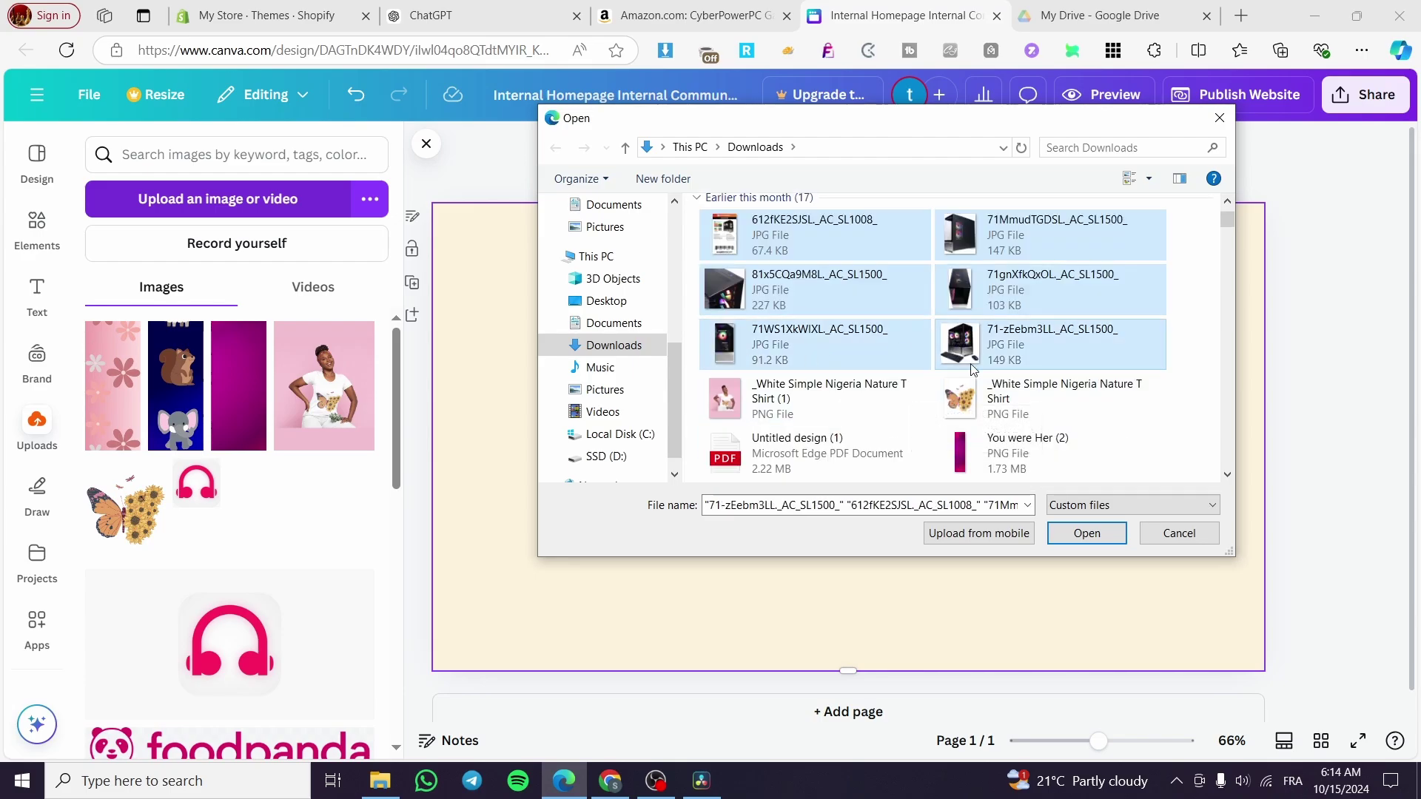
{"action": "left_click", "coordinate": [1085, 534]}
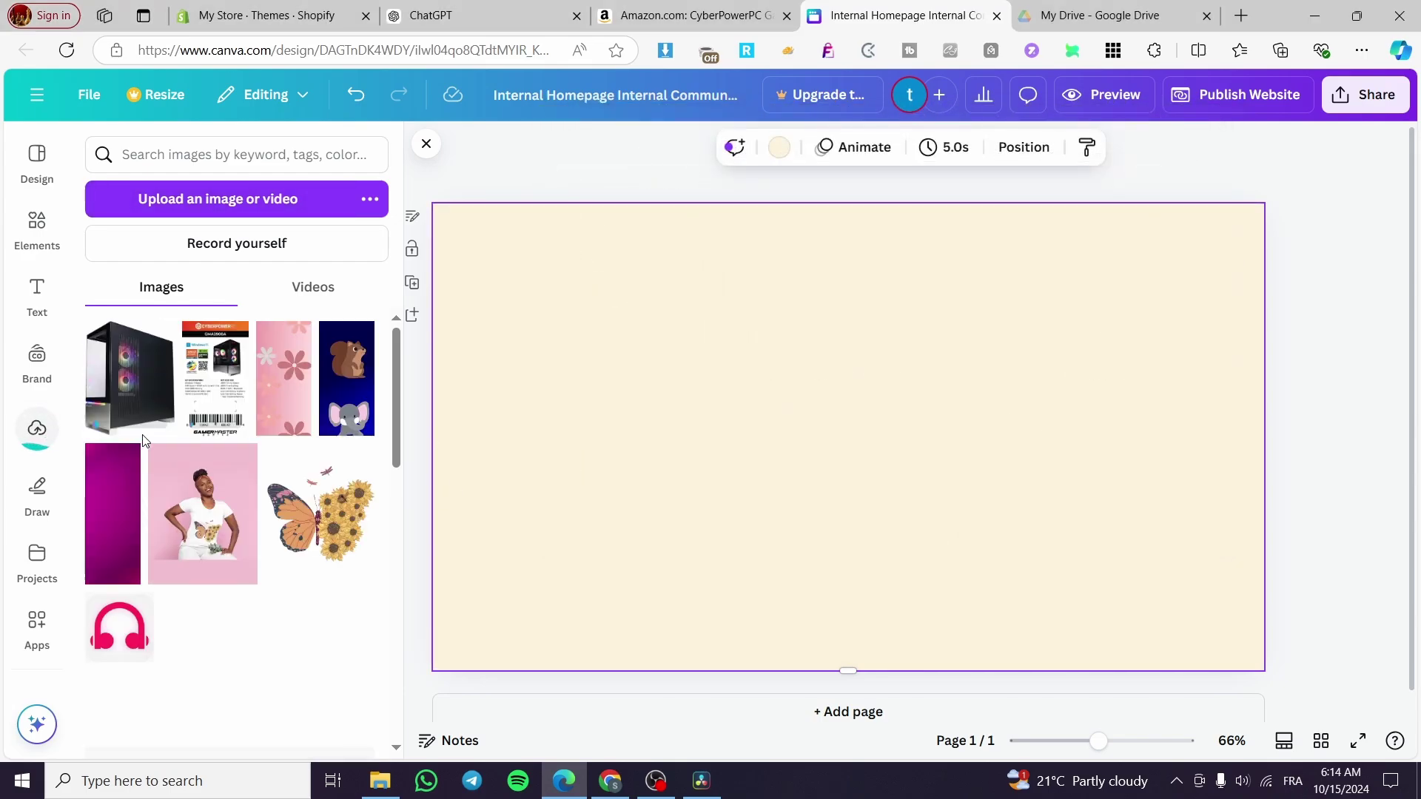
Copy the product name "CyberPowerPC Gamer Xtreme VR Gaming PC" from the title on the Amazon product page.
{"action": "left_click", "coordinate": [696, 15]}
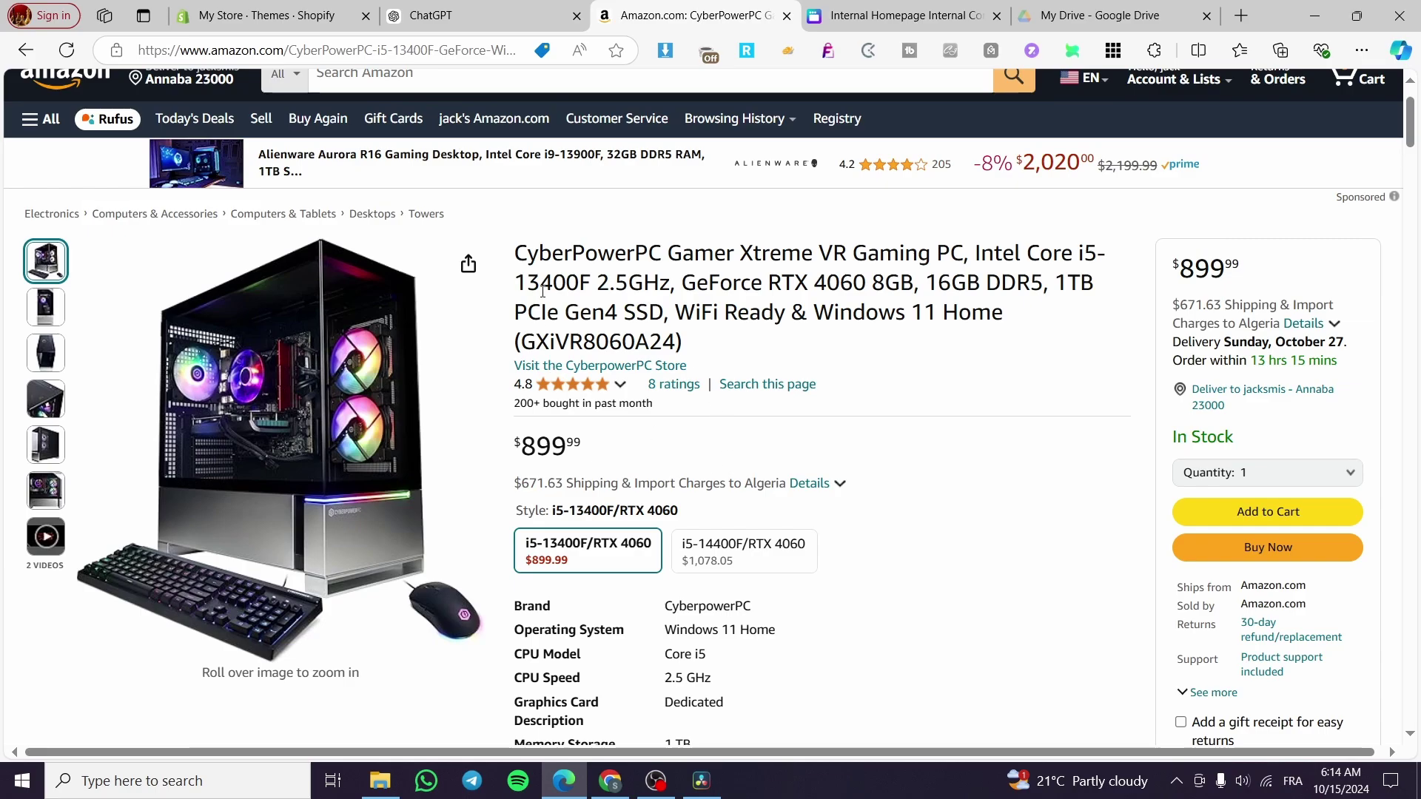
{"action": "left_click_drag", "start_coordinate": [516, 253], "coordinate": [963, 258]}
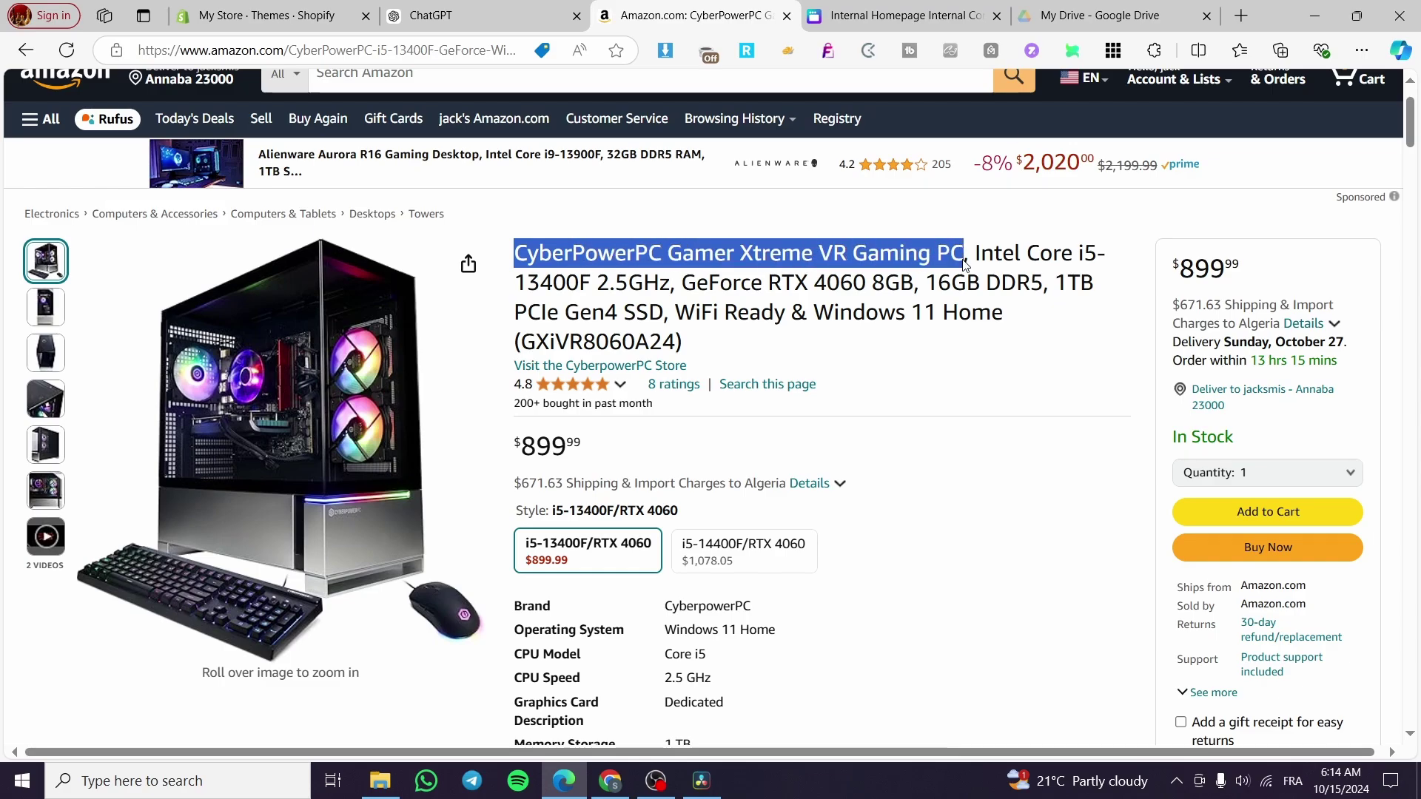
{"action": "right_click", "coordinate": [909, 258]}
{"action": "left_click", "coordinate": [955, 273]}
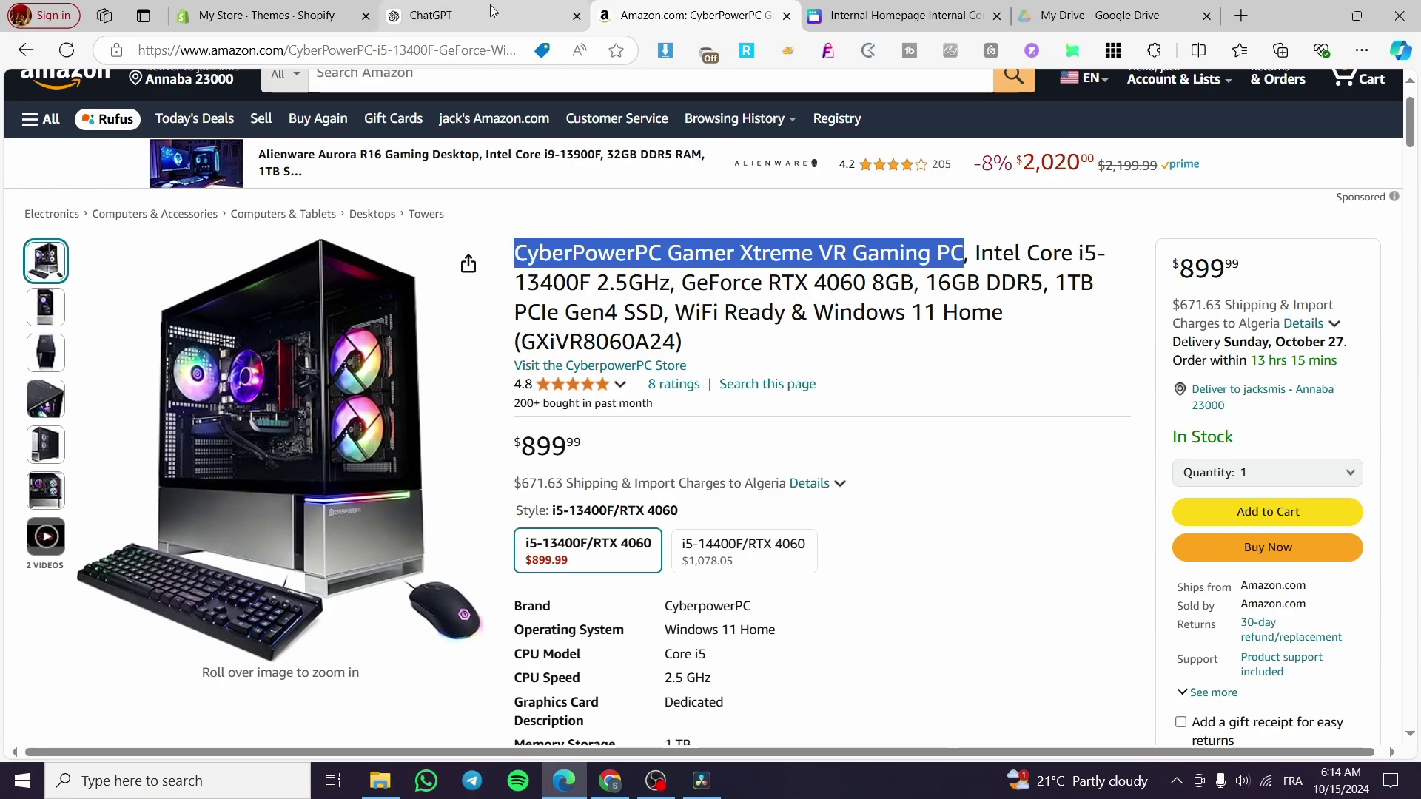
Switch back to the Canva design and add a heading containing the copied name "CyberPowerPC Gamer Xtreme VR Gaming PC".
{"action": "left_click", "coordinate": [868, 9]}
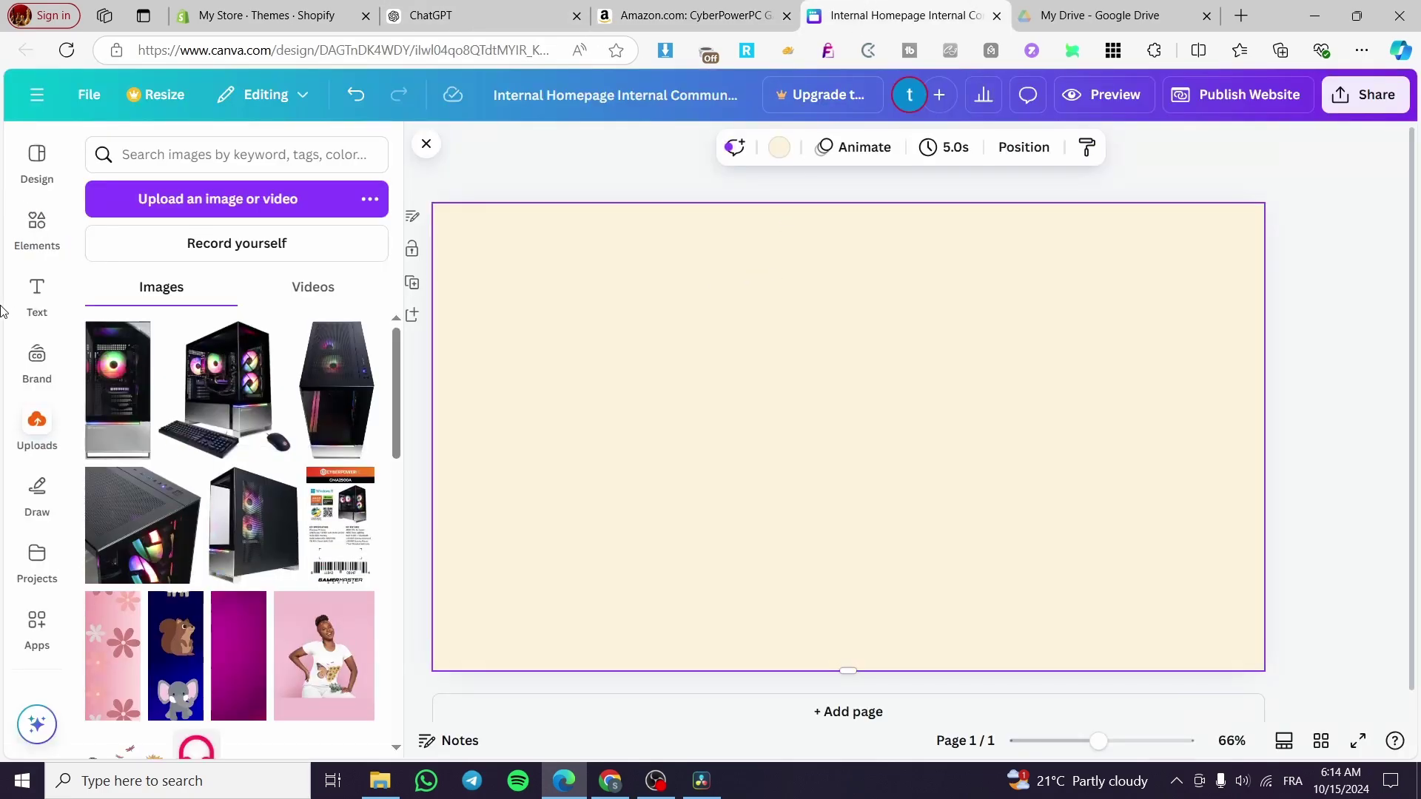
{"action": "left_click", "coordinate": [37, 294]}
{"action": "left_click", "coordinate": [229, 423]}
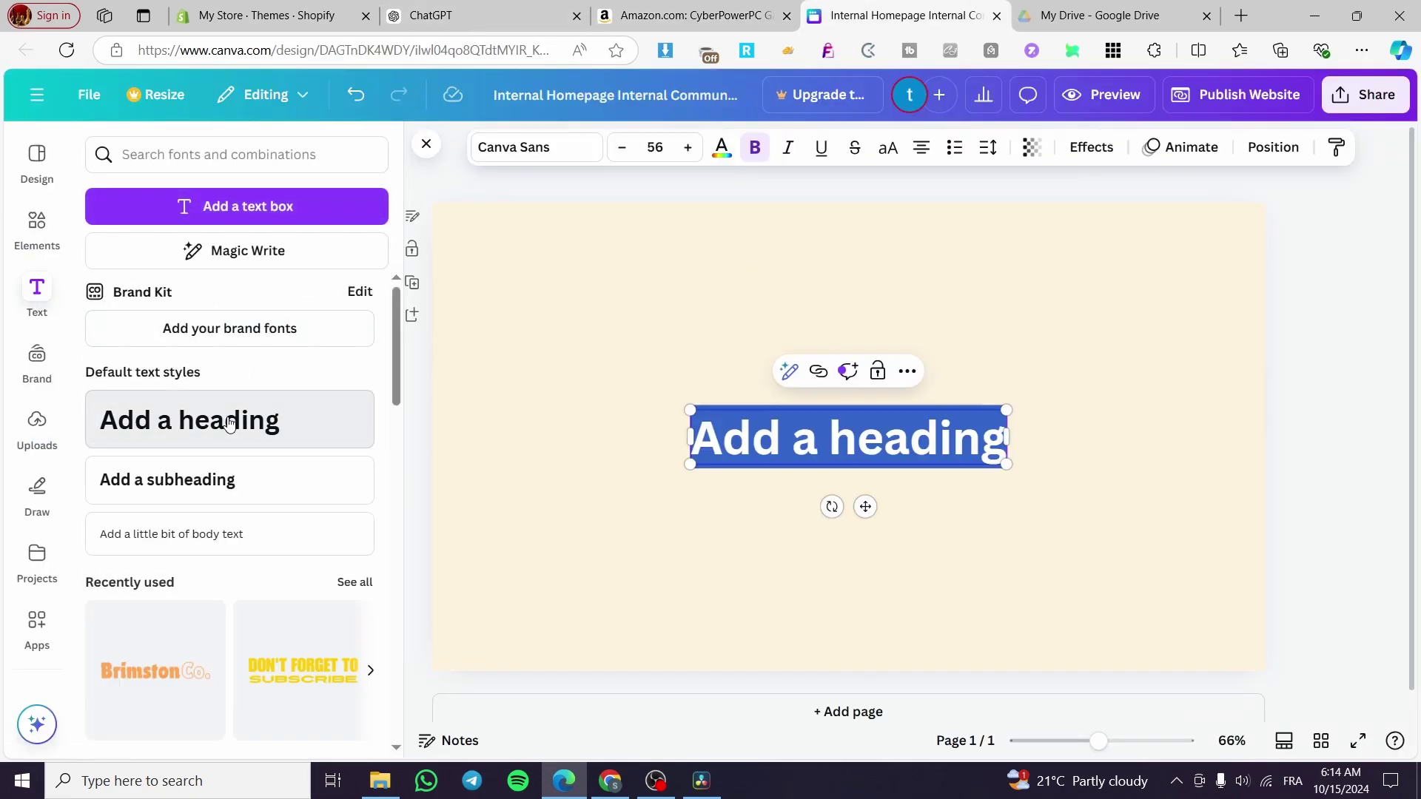
{"action": "key", "text": "ctrl+v"}
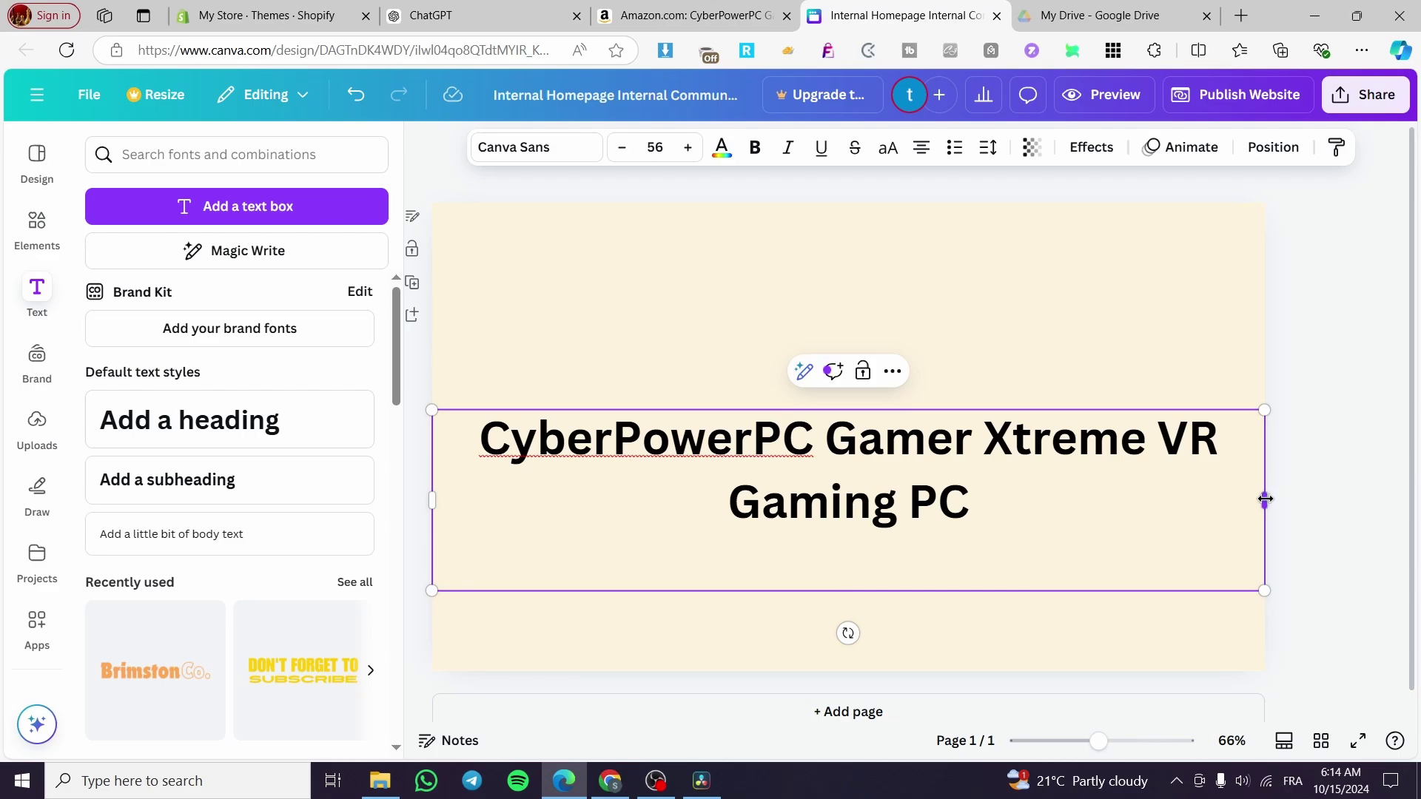
Scale the product name heading down to a text size of about 23 and place it in the page's upper right area.
{"action": "left_click_drag", "start_coordinate": [1265, 499], "coordinate": [1121, 499]}
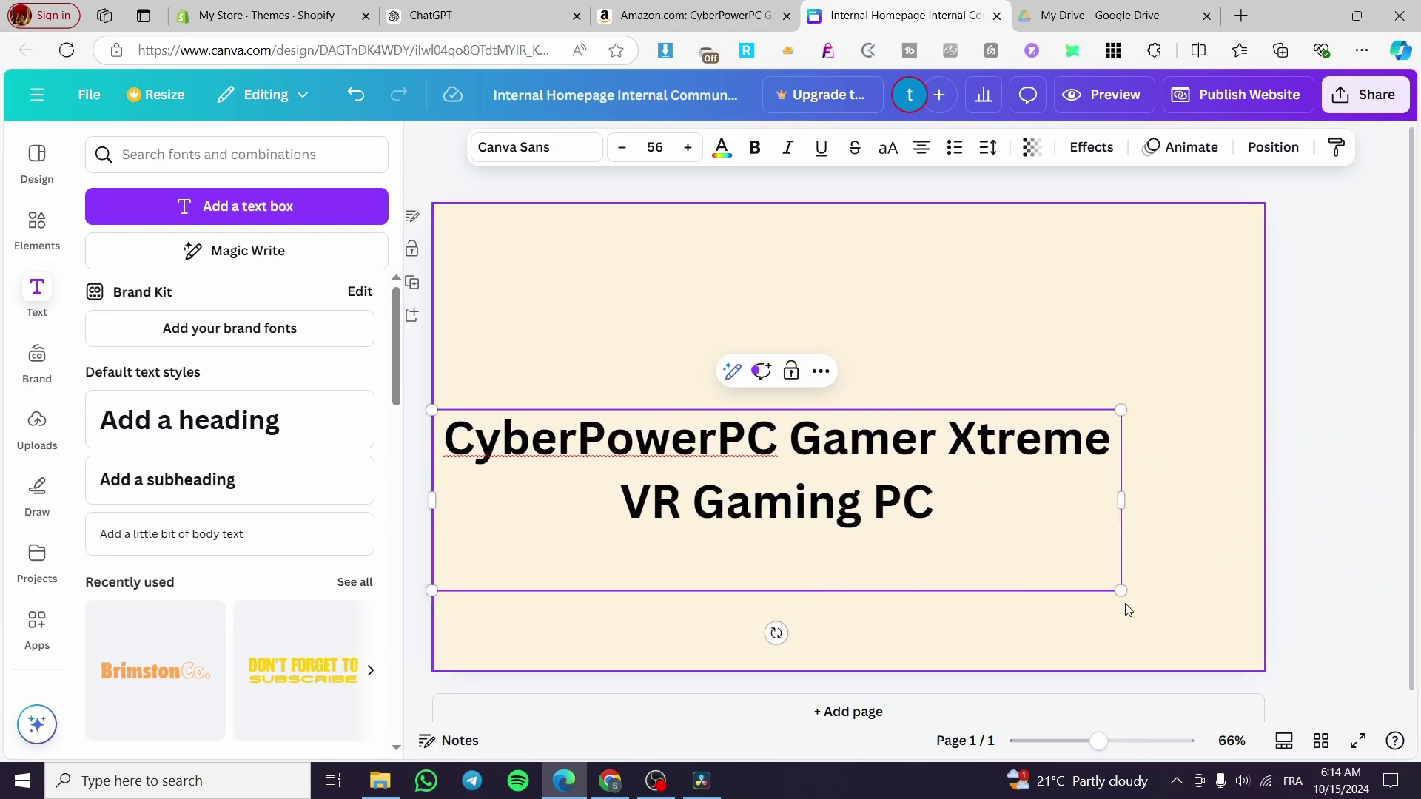
{"action": "left_click_drag", "start_coordinate": [1121, 590], "coordinate": [885, 468]}
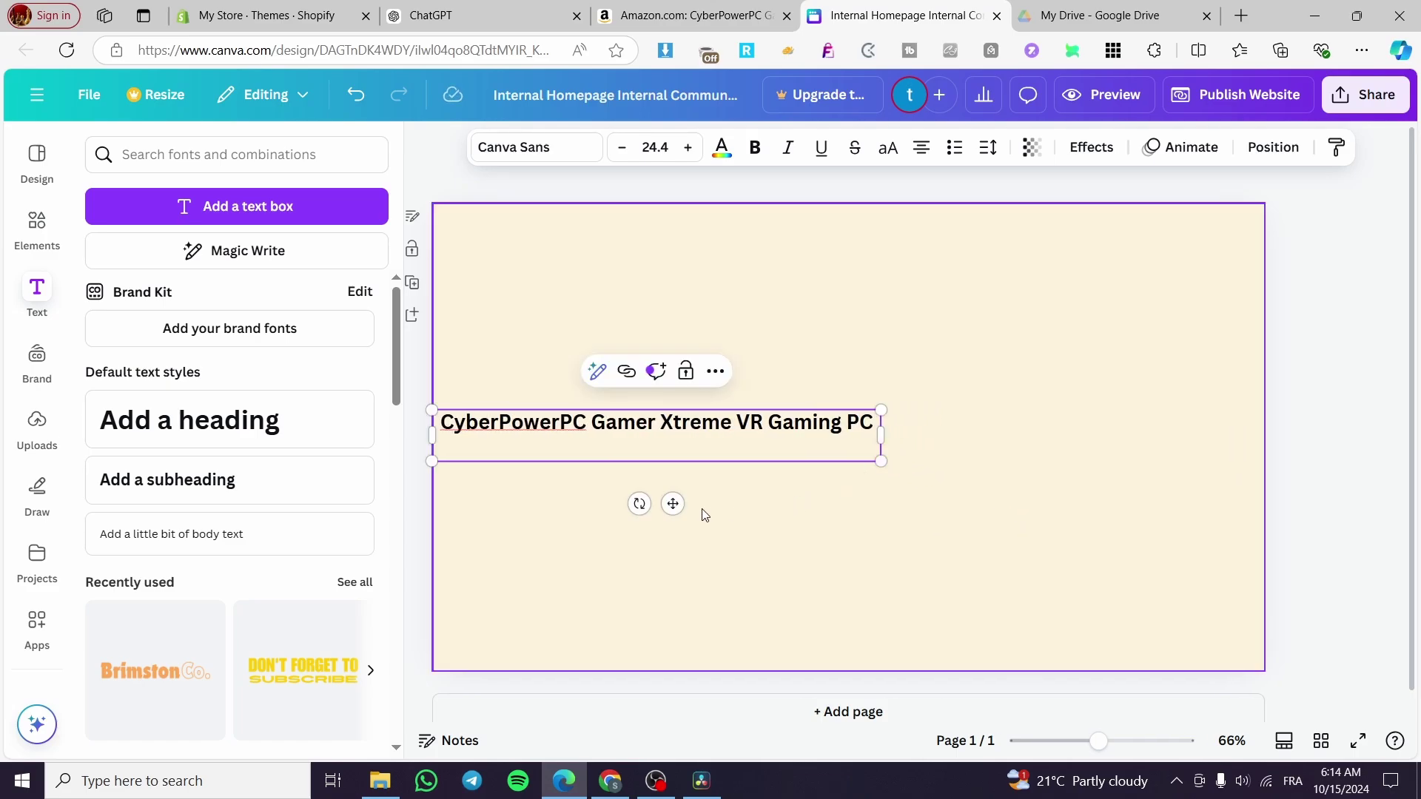
{"action": "left_click_drag", "start_coordinate": [673, 501], "coordinate": [1025, 337]}
{"action": "left_click_drag", "start_coordinate": [783, 245], "coordinate": [911, 266]}
{"action": "left_click_drag", "start_coordinate": [1087, 333], "coordinate": [948, 314]}
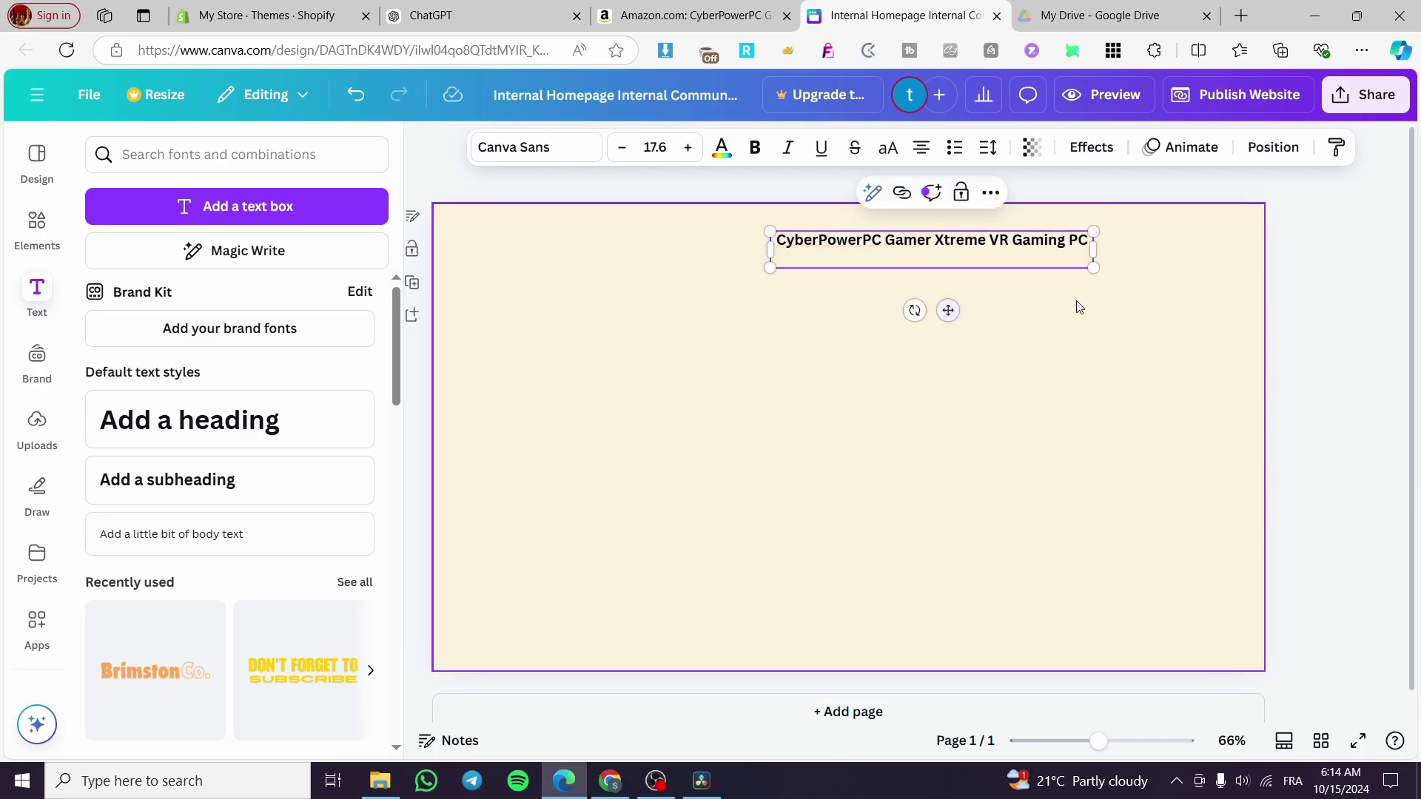
{"action": "left_click_drag", "start_coordinate": [1094, 273], "coordinate": [1193, 280]}
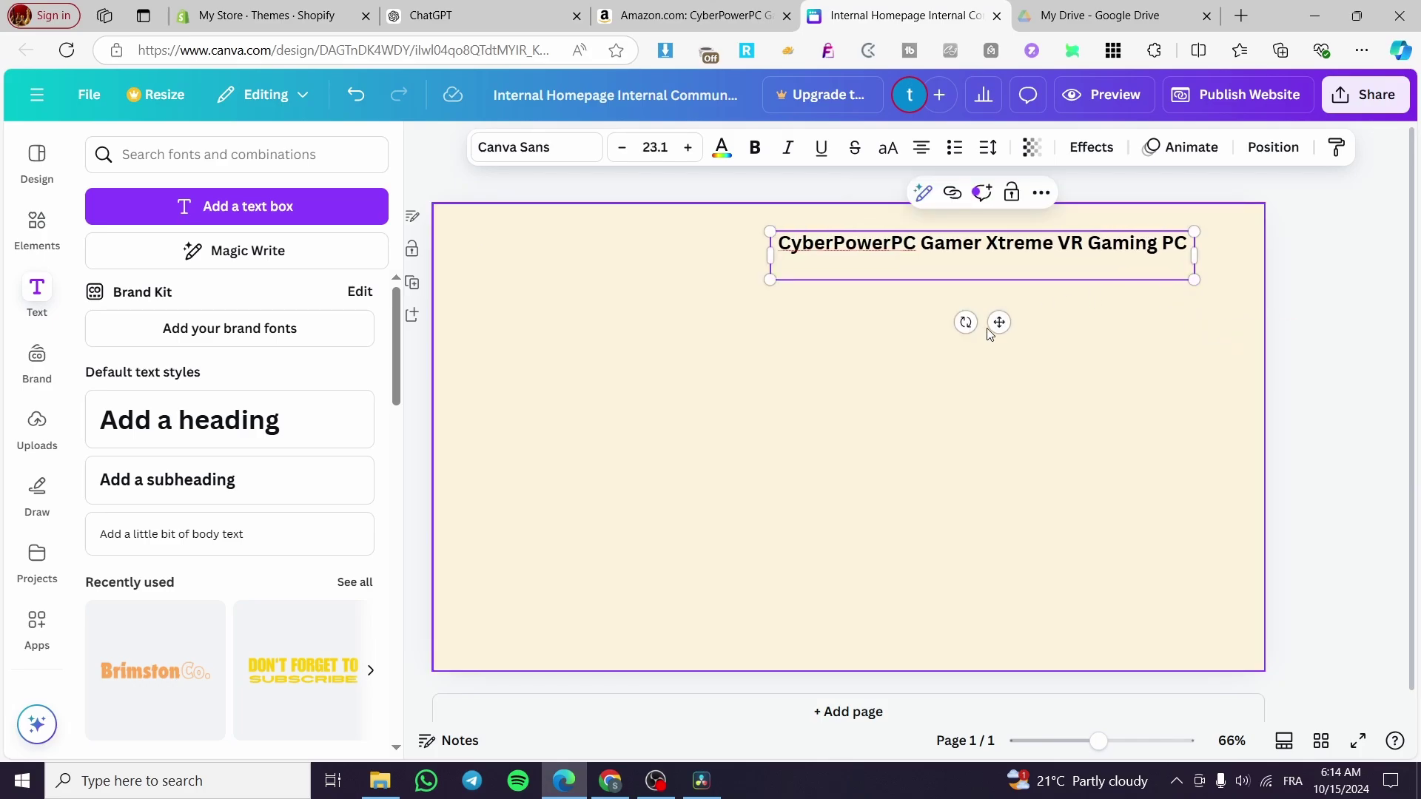
{"action": "left_click_drag", "start_coordinate": [991, 330], "coordinate": [1015, 344]}
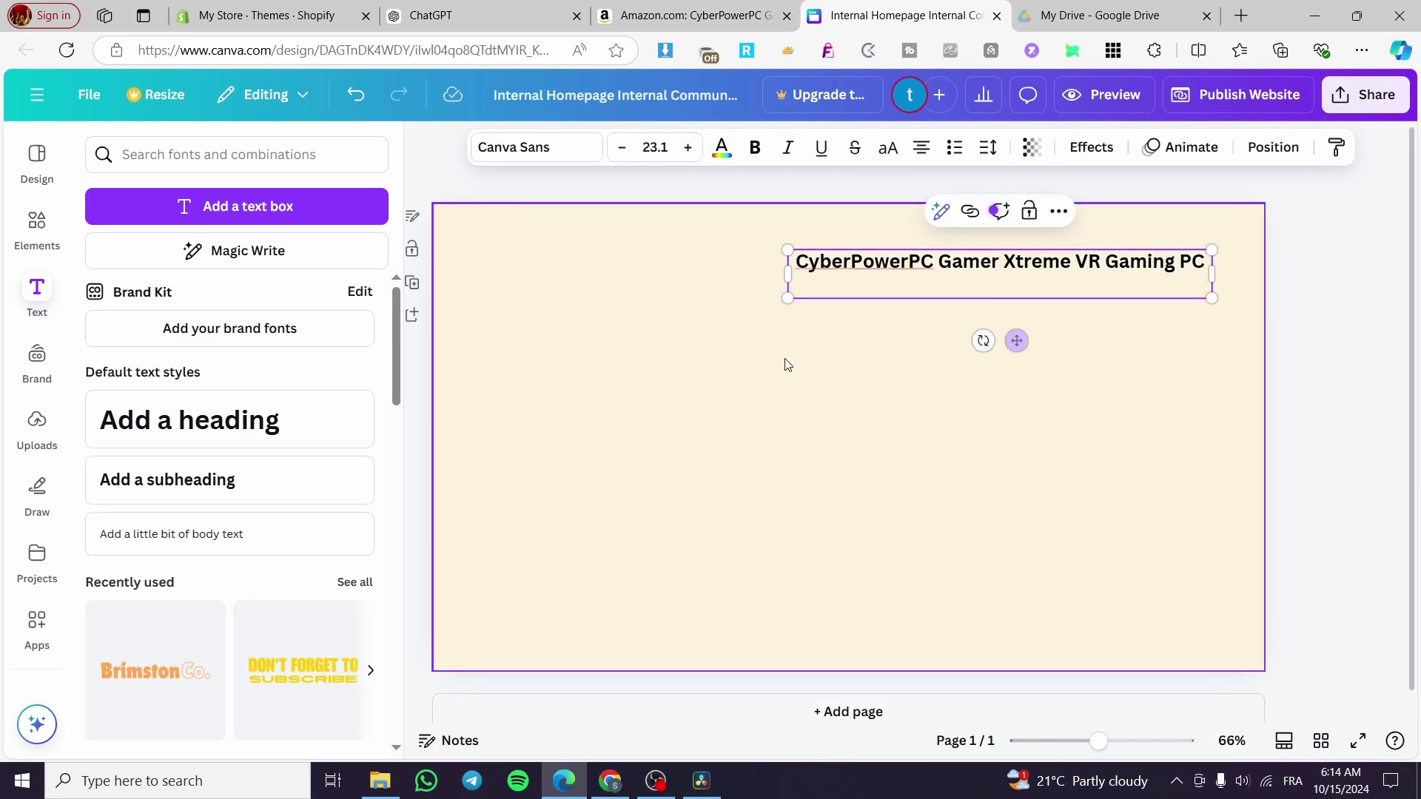
Add the uploaded photo of the PC with keyboard and mouse, shrink it and place it beside the product name heading.
{"action": "left_click", "coordinate": [37, 436]}
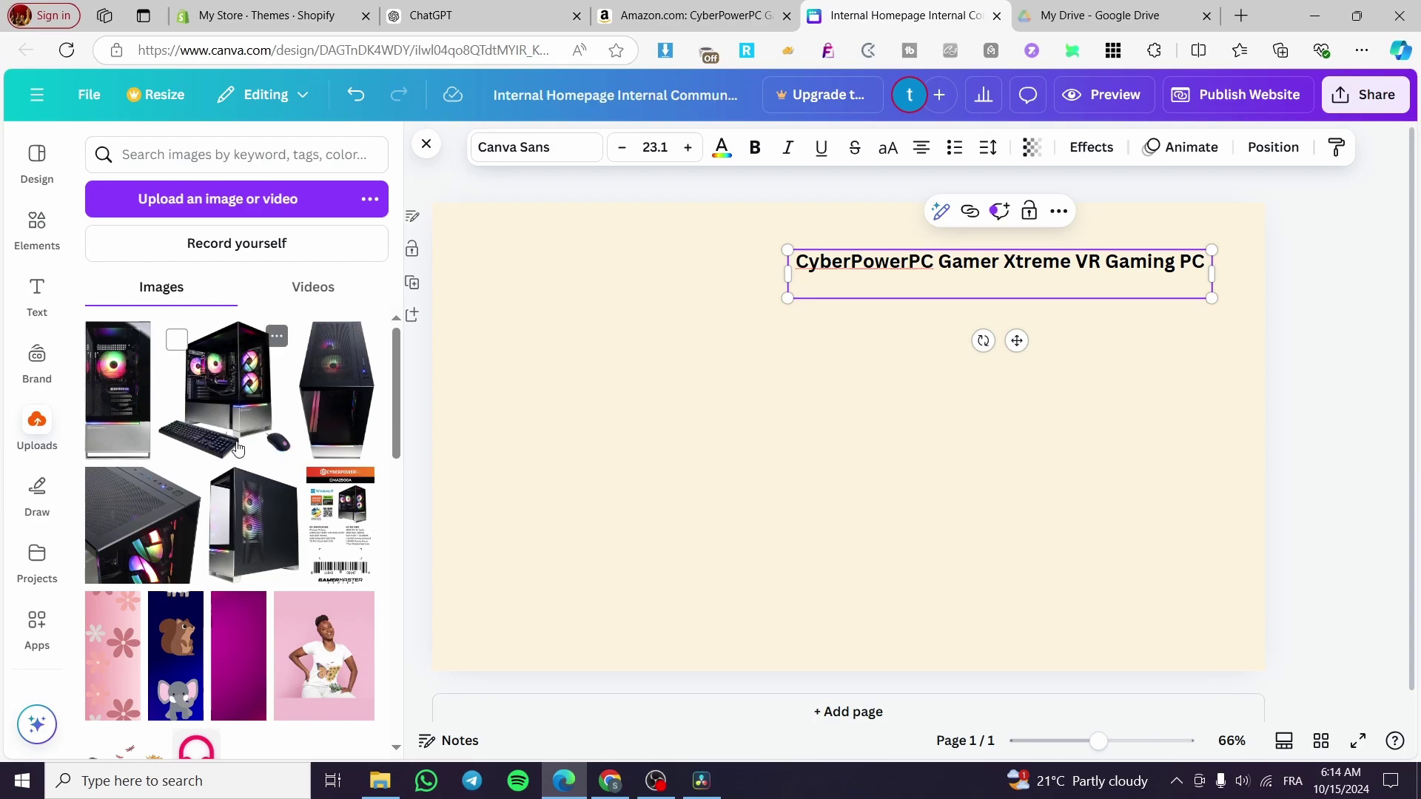
{"action": "left_click", "coordinate": [271, 366]}
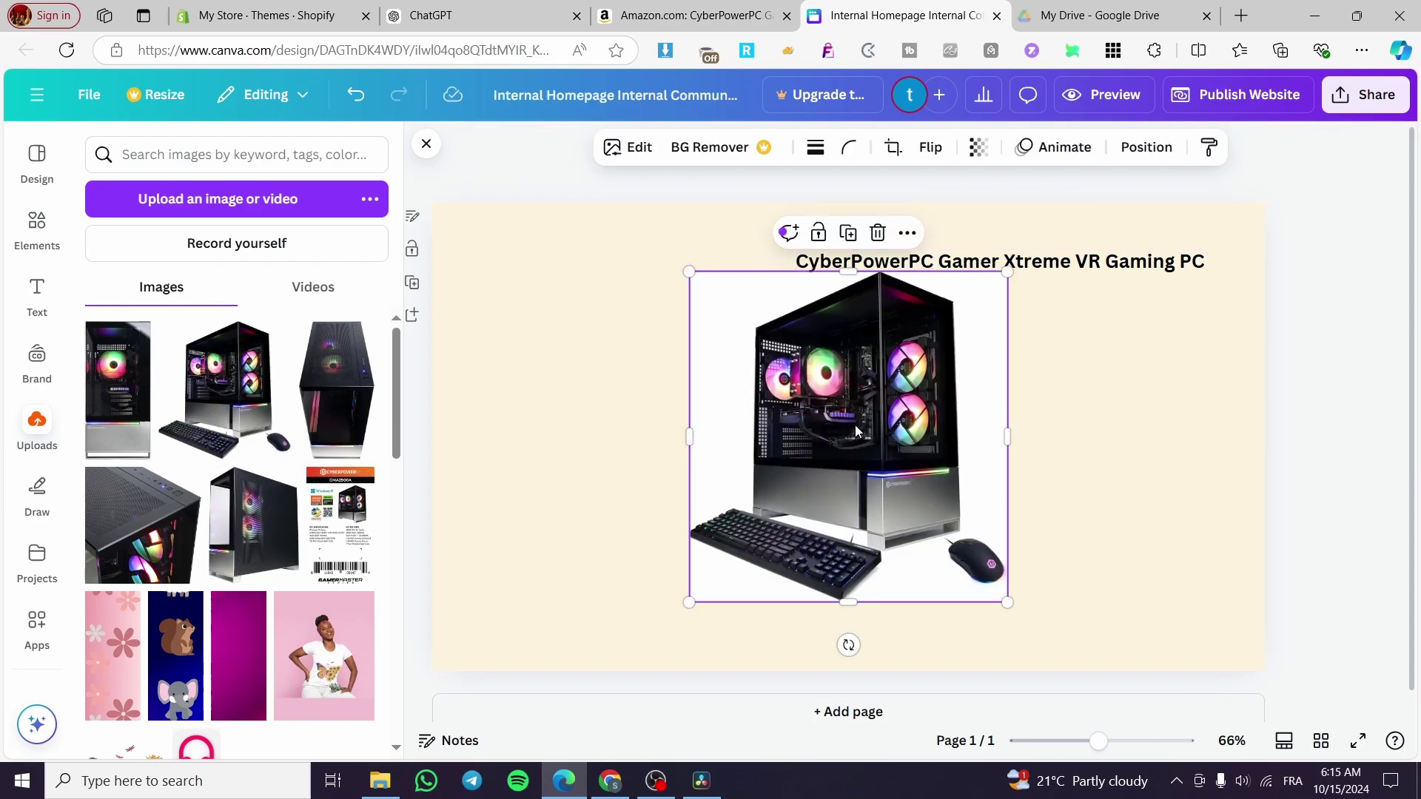
{"action": "left_click_drag", "start_coordinate": [856, 431], "coordinate": [627, 375]}
{"action": "left_click_drag", "start_coordinate": [779, 552], "coordinate": [755, 418]}
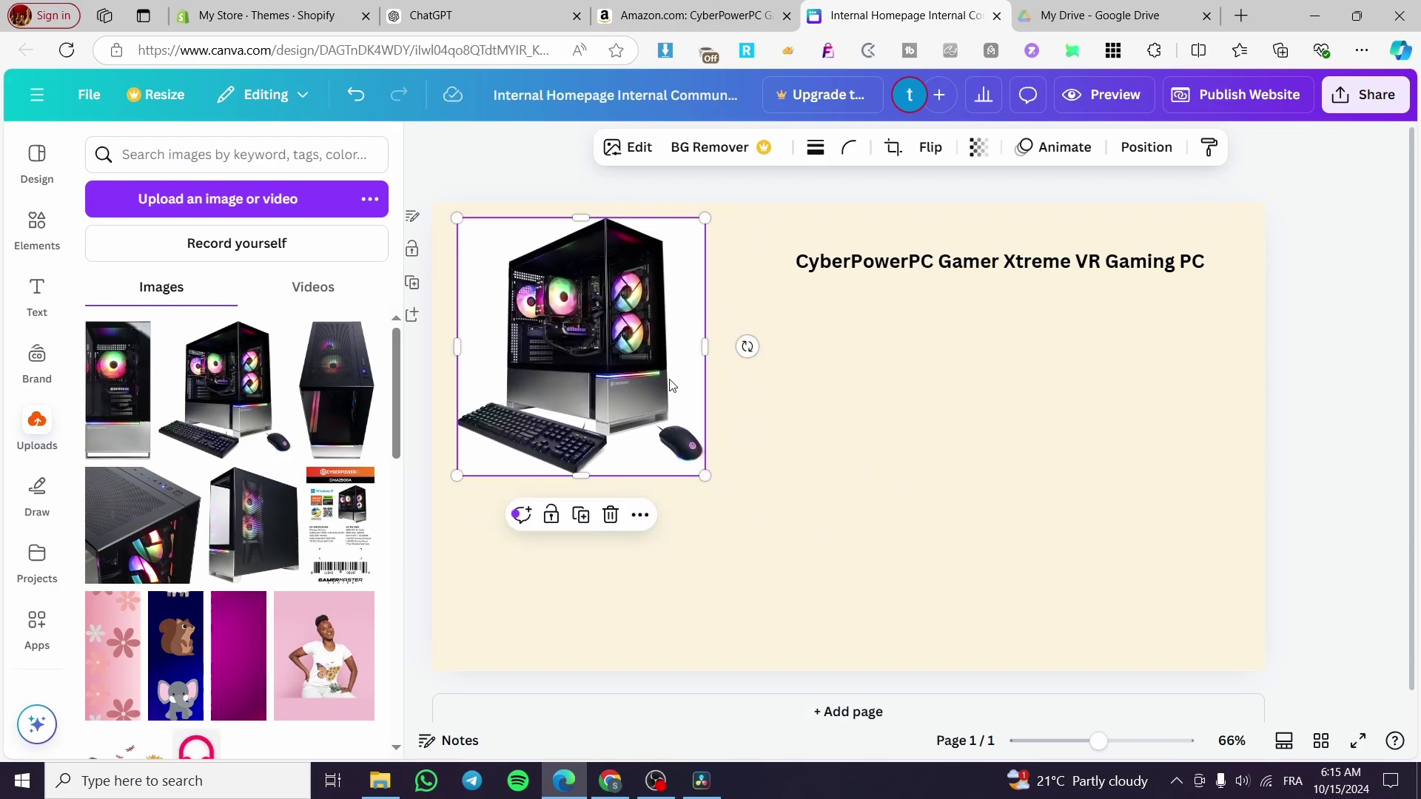
{"action": "left_click_drag", "start_coordinate": [670, 383], "coordinate": [747, 338]}
Add the uploaded front-view photo of the PC and fit it as a small thumbnail under the main photo's left edge.
{"action": "left_click", "coordinate": [138, 424]}
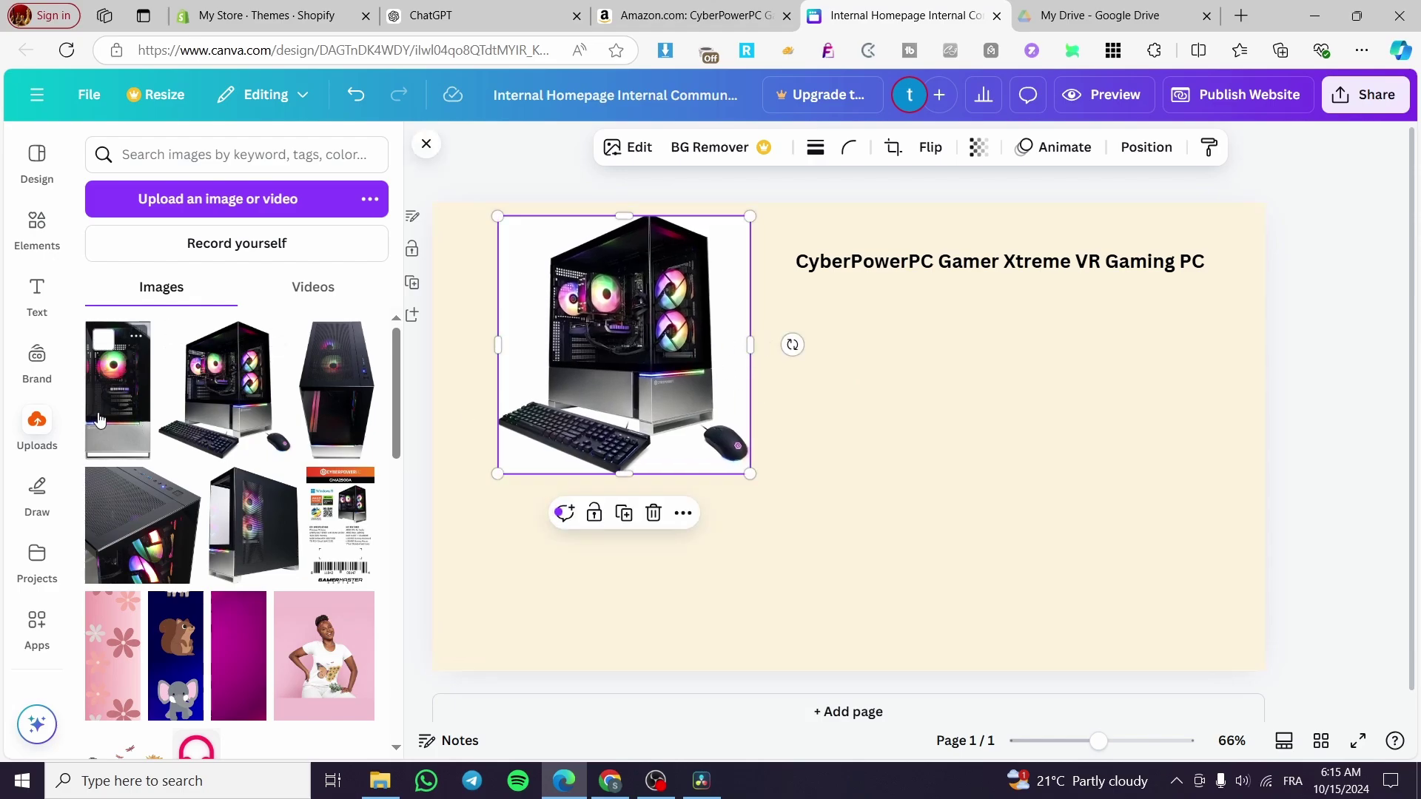
{"action": "left_click_drag", "start_coordinate": [926, 596], "coordinate": [871, 479]}
{"action": "left_click_drag", "start_coordinate": [826, 347], "coordinate": [553, 558]}
{"action": "left_click_drag", "start_coordinate": [592, 681], "coordinate": [544, 585]}
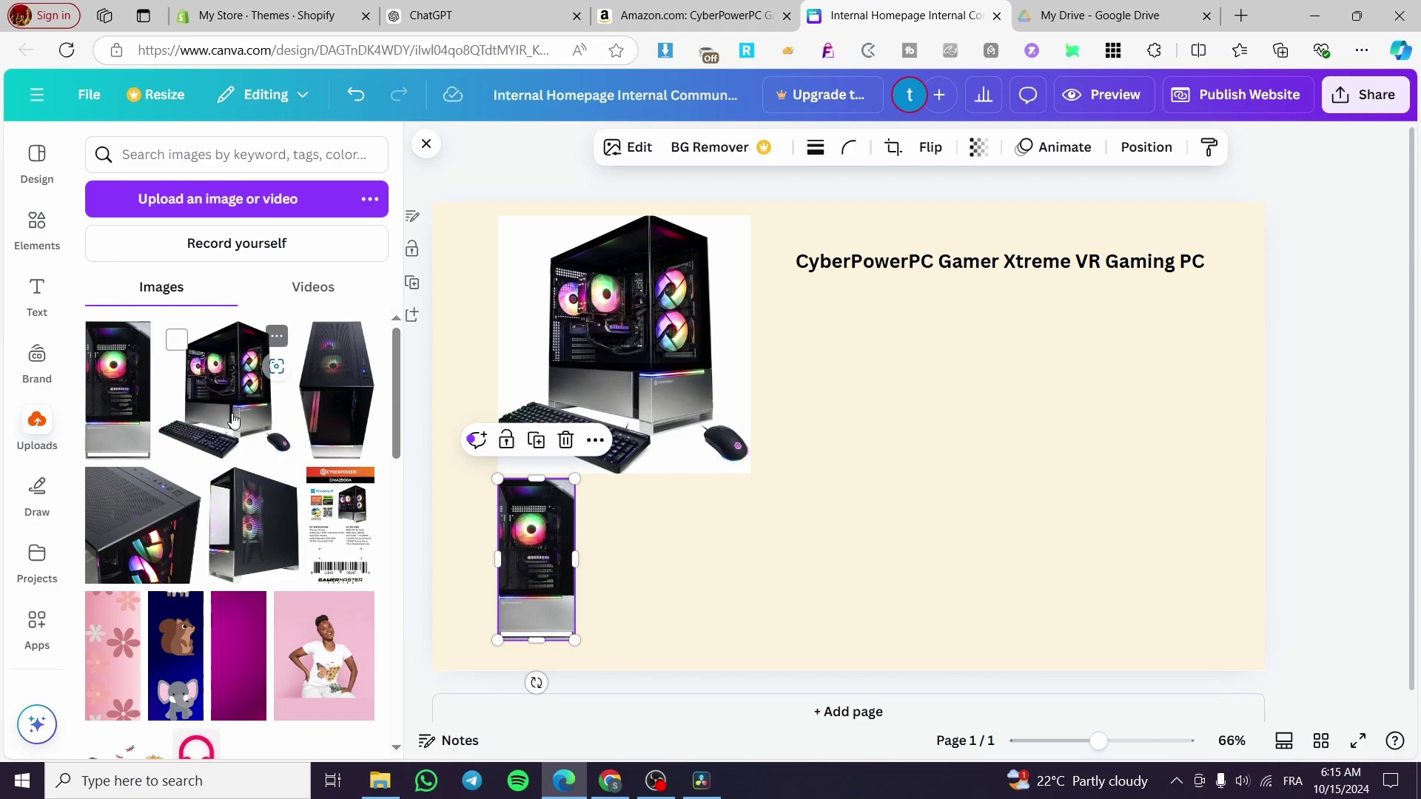
Add the uploaded top-view photo of the PC, shrink it to thumbnail size and place it beside the front-view thumbnail.
{"action": "left_click", "coordinate": [337, 389]}
{"action": "left_click_drag", "start_coordinate": [806, 474], "coordinate": [546, 681]}
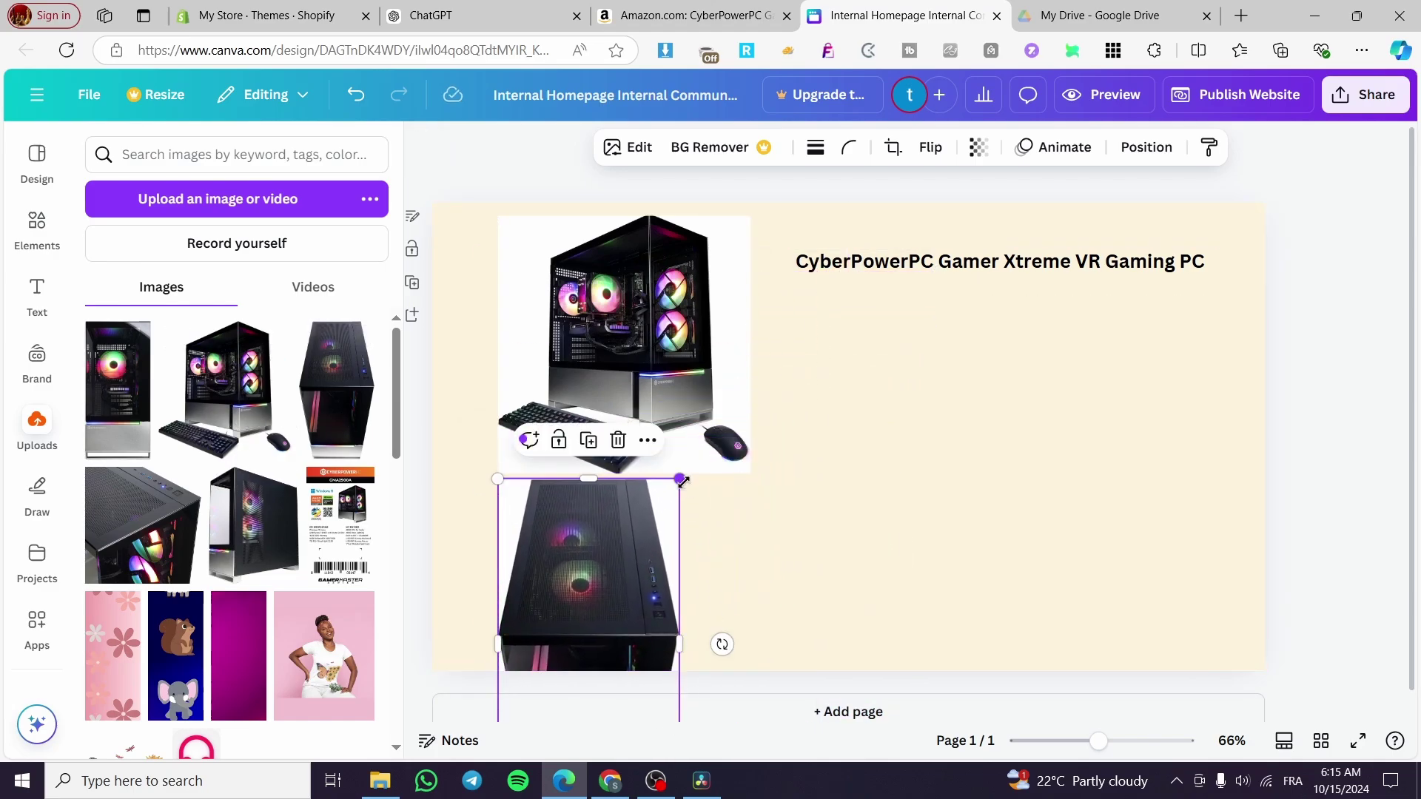
{"action": "left_click_drag", "start_coordinate": [679, 480], "coordinate": [582, 526]}
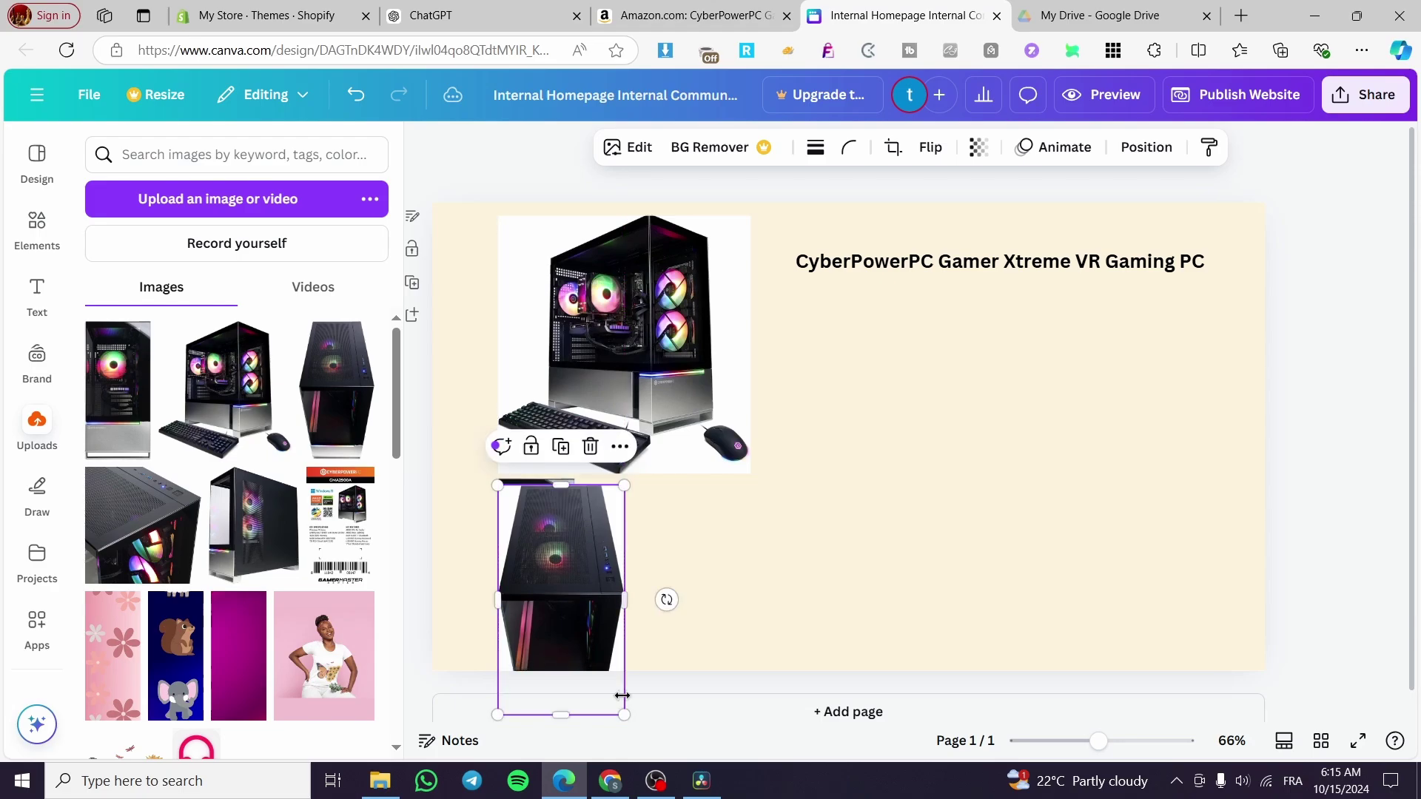
{"action": "left_click_drag", "start_coordinate": [625, 715], "coordinate": [538, 640]}
{"action": "left_click_drag", "start_coordinate": [543, 572], "coordinate": [635, 572]}
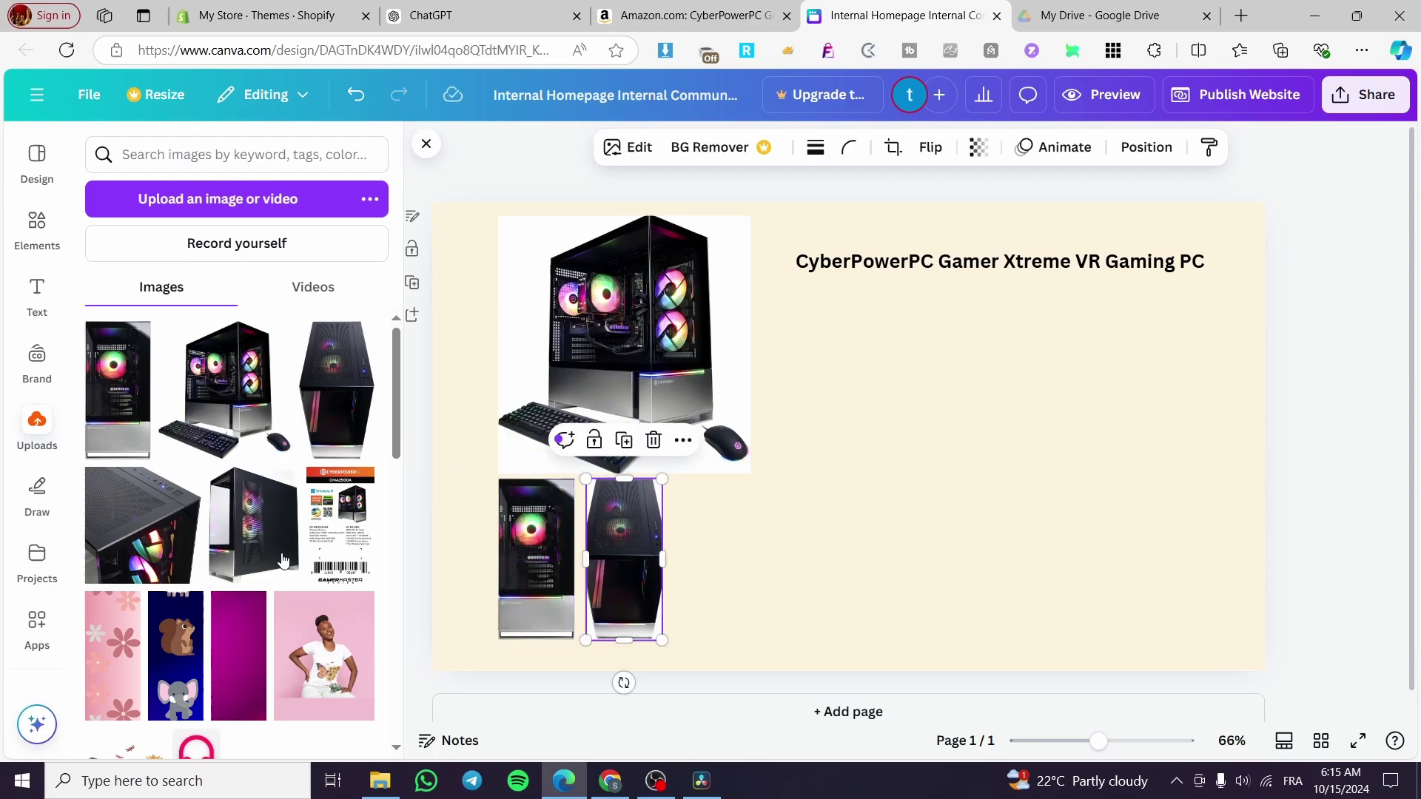
Add the uploaded close-up of the PC's top corner, crop its sides, shrink it and complete the thumbnail row with it.
{"action": "left_click", "coordinate": [138, 545]}
{"action": "left_click_drag", "start_coordinate": [800, 454], "coordinate": [812, 508]}
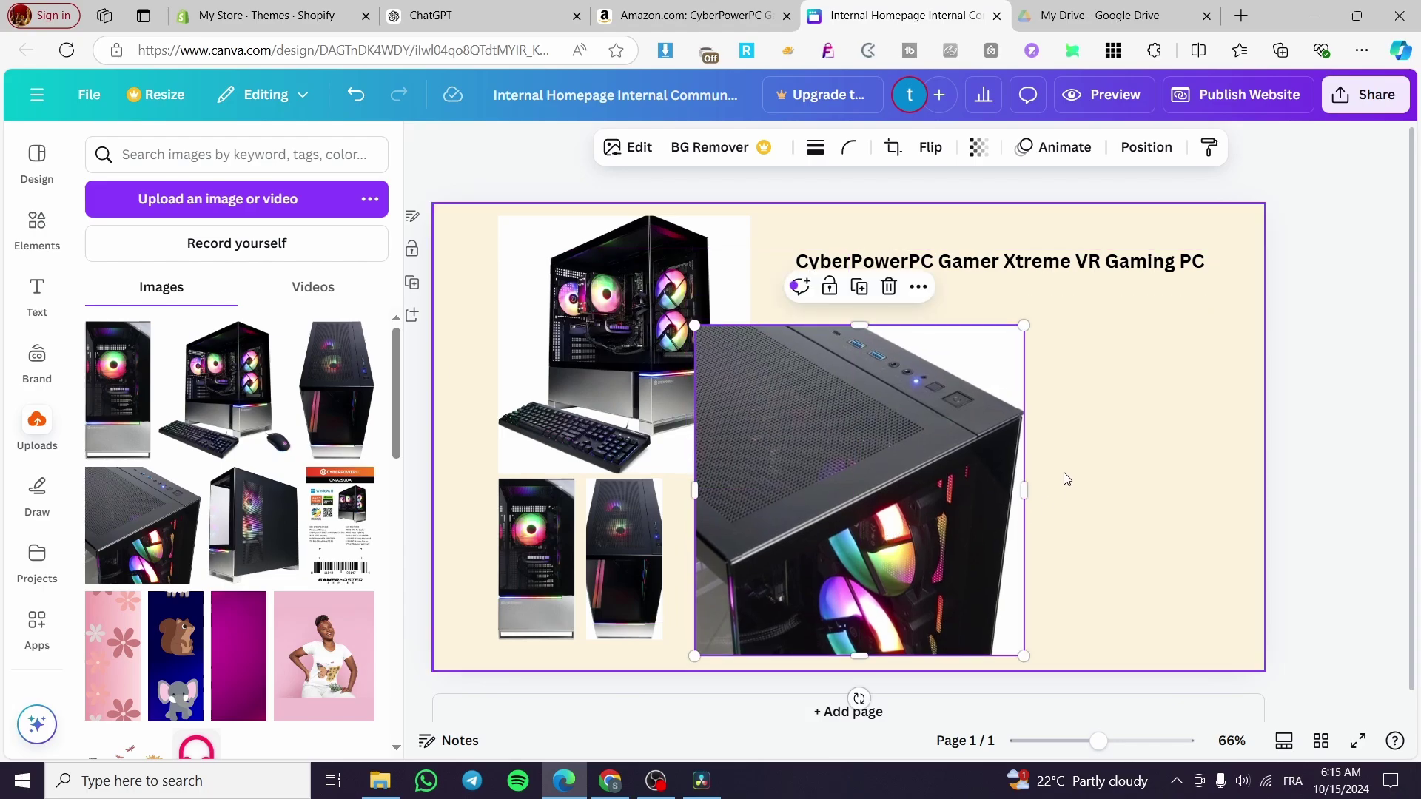
{"action": "left_click_drag", "start_coordinate": [698, 494], "coordinate": [797, 492]}
{"action": "left_click_drag", "start_coordinate": [1019, 491], "coordinate": [996, 491]}
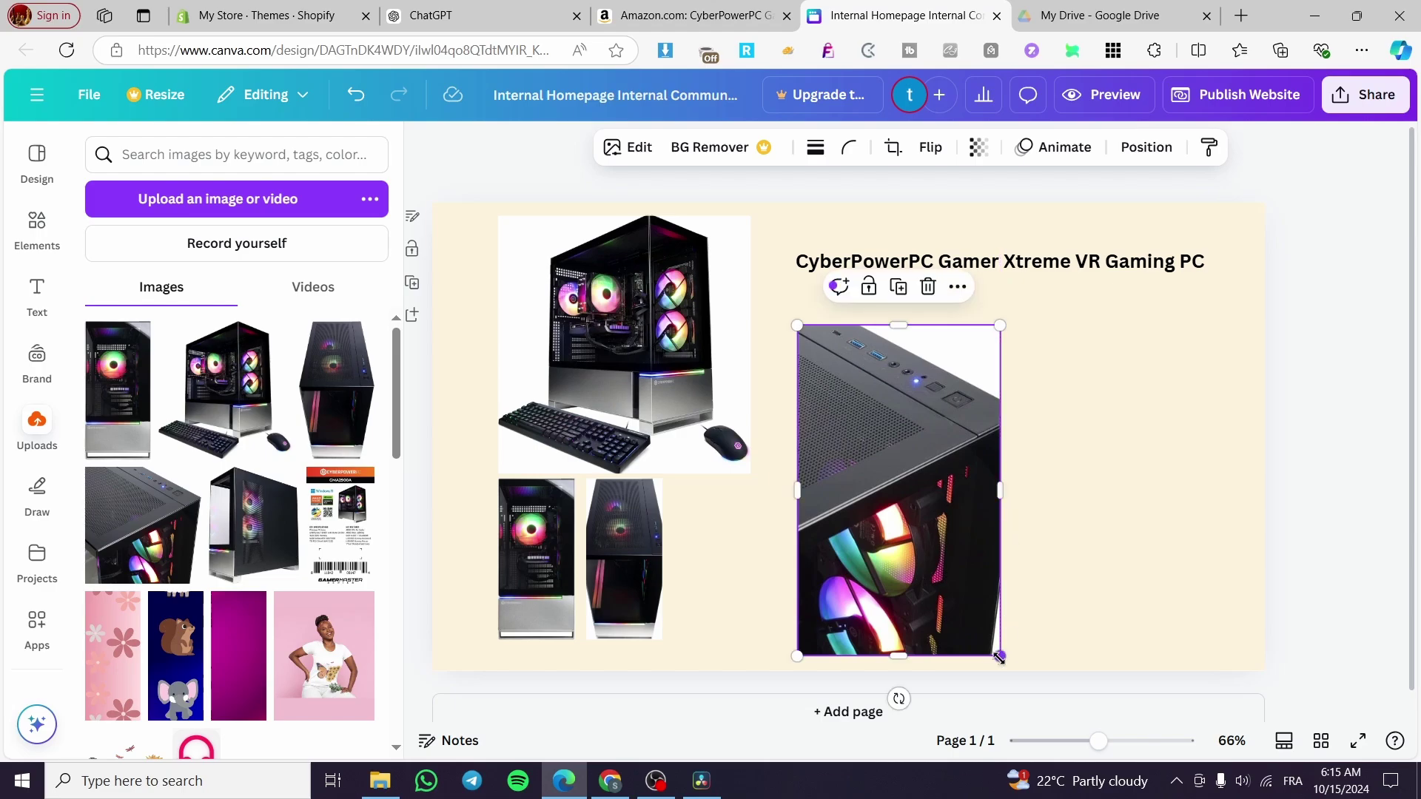
{"action": "left_click_drag", "start_coordinate": [996, 654], "coordinate": [900, 533]}
{"action": "left_click_drag", "start_coordinate": [910, 340], "coordinate": [722, 523]}
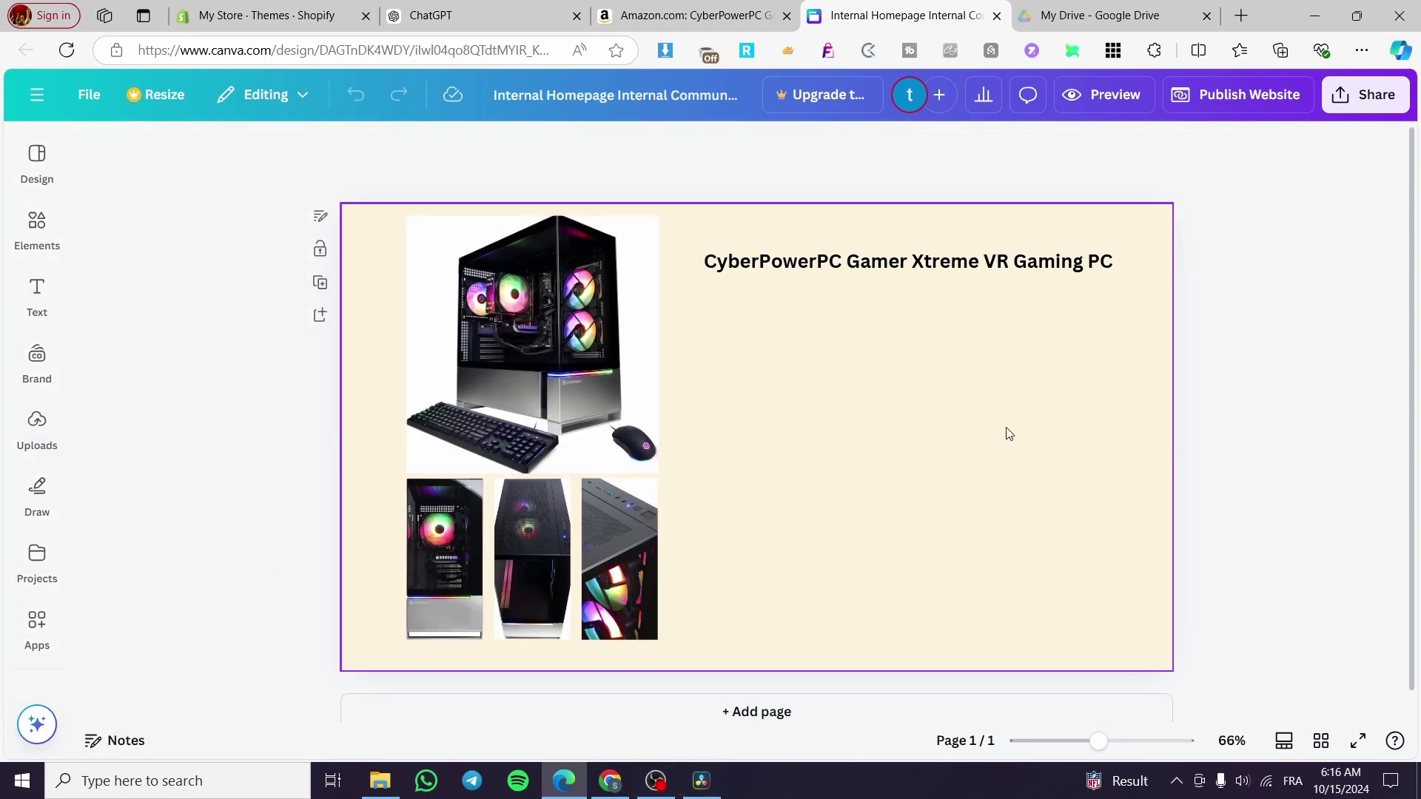
On the Amazon product page, expand the specifications and copy all rows from Brand to Ram Memory Installed Size.
{"action": "left_click", "coordinate": [650, 15]}
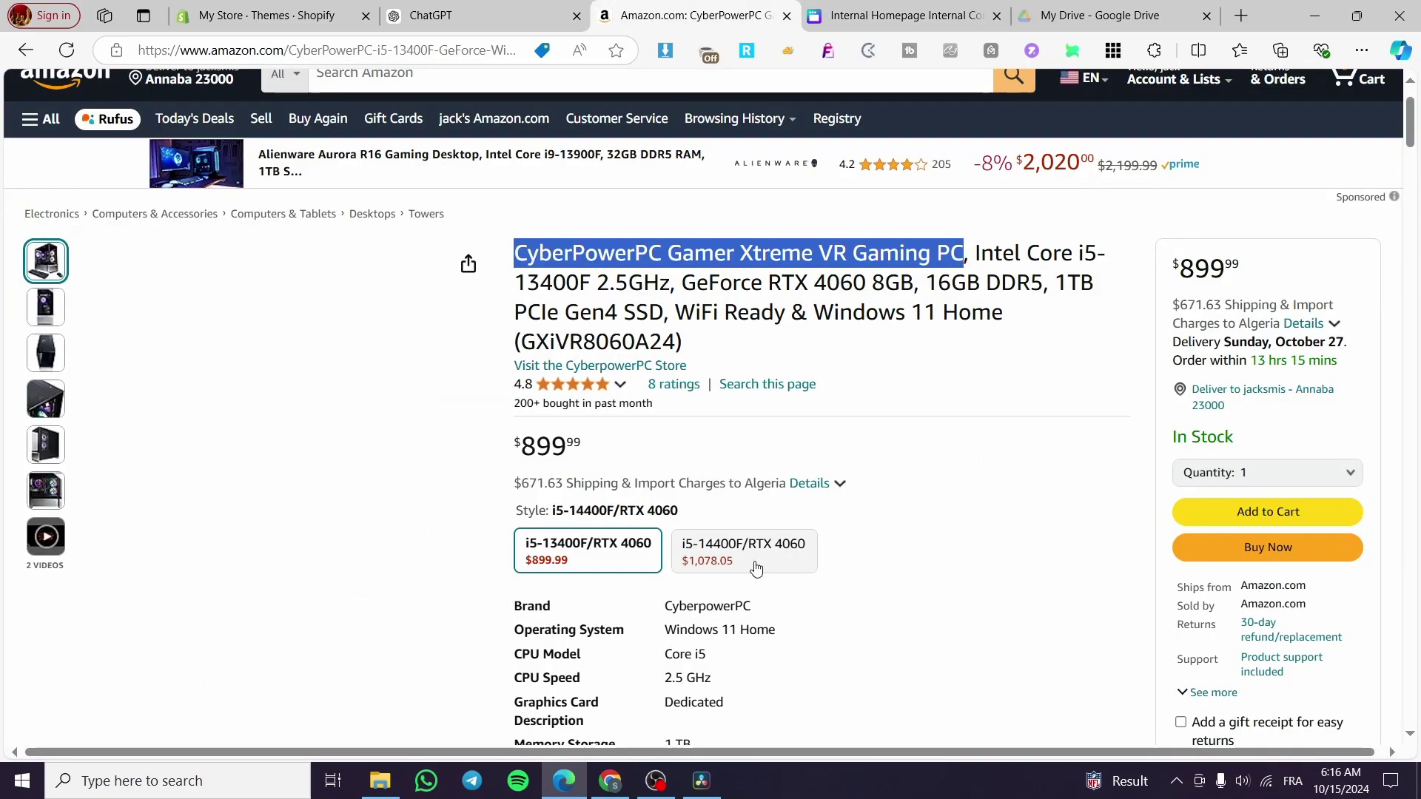
{"action": "scroll", "coordinate": [881, 513], "scroll_direction": "down", "scroll_amount": 3}
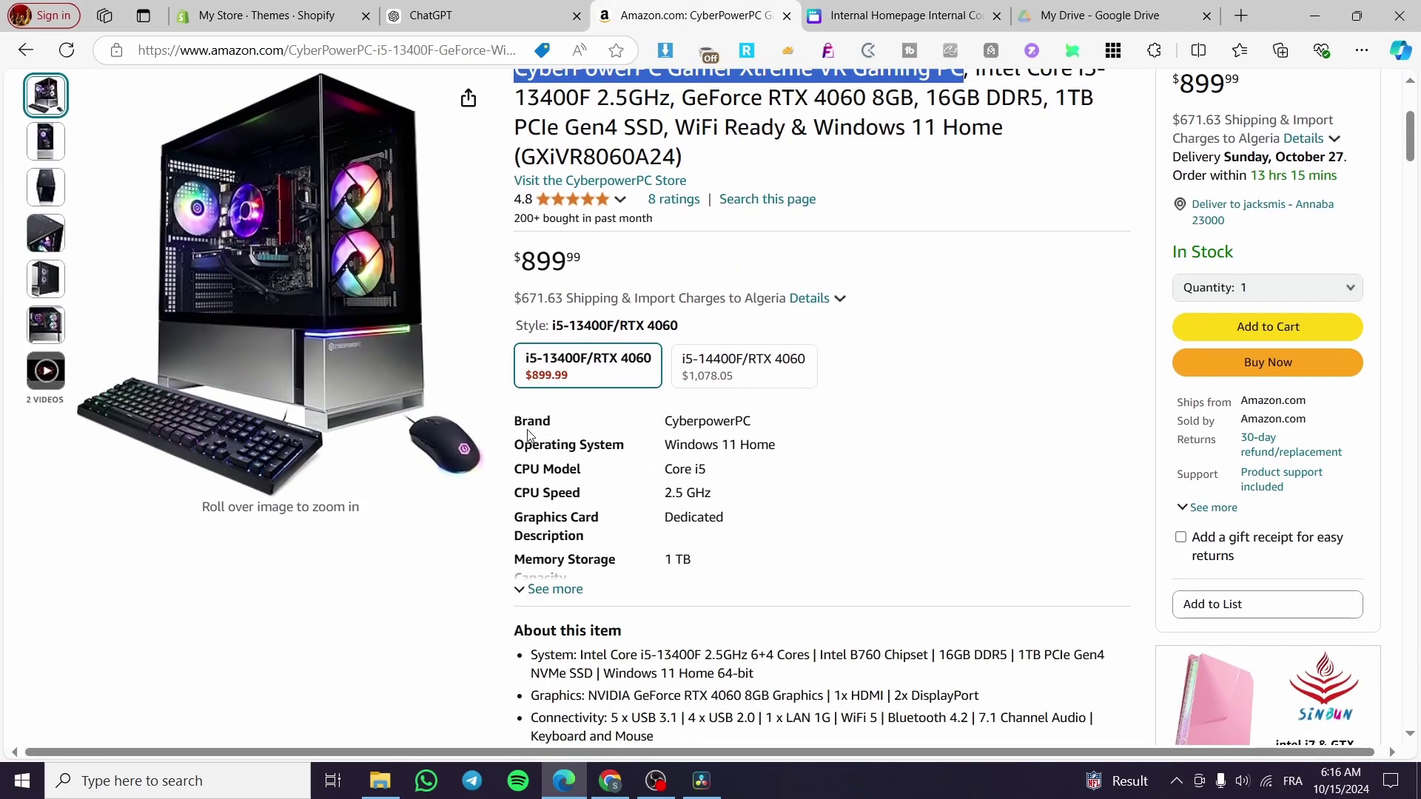
{"action": "left_click_drag", "start_coordinate": [516, 421], "coordinate": [685, 560]}
{"action": "key", "text": "ctrl+c"}
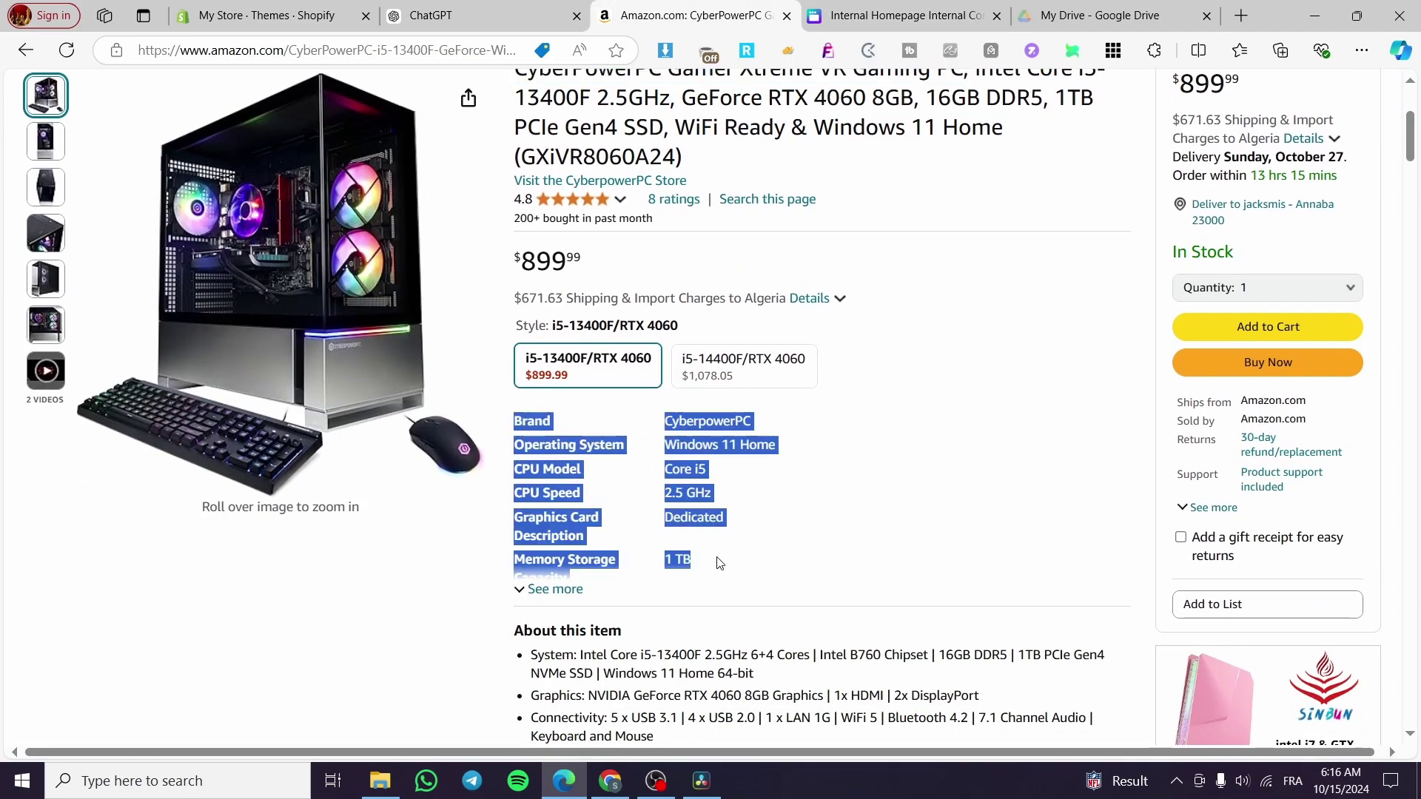
{"action": "left_click", "coordinate": [553, 589]}
{"action": "scroll", "coordinate": [623, 638], "scroll_direction": "down", "scroll_amount": 1}
{"action": "left_click", "coordinate": [549, 626]}
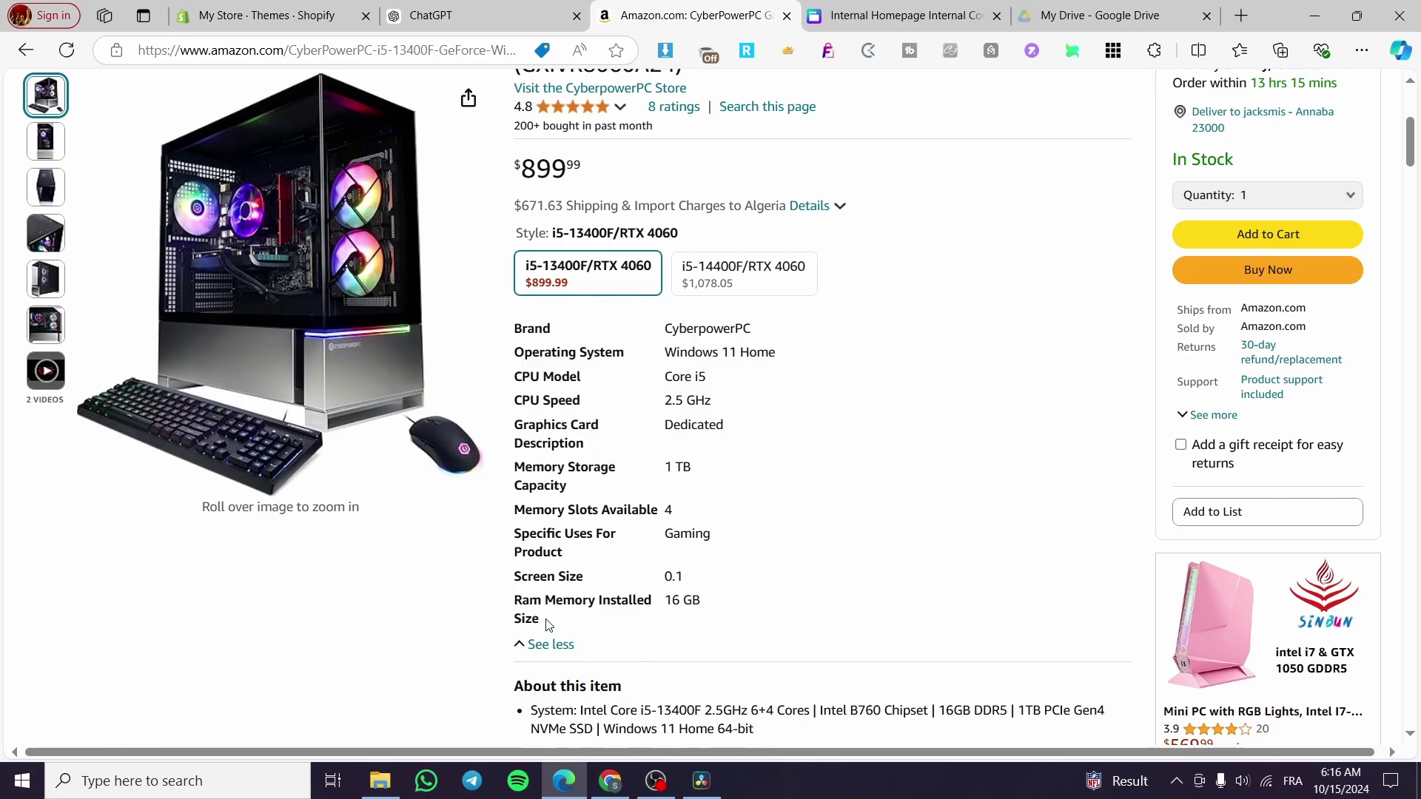
{"action": "left_click_drag", "start_coordinate": [695, 623], "coordinate": [528, 421]}
{"action": "scroll", "coordinate": [529, 444], "scroll_direction": "up", "scroll_amount": 1}
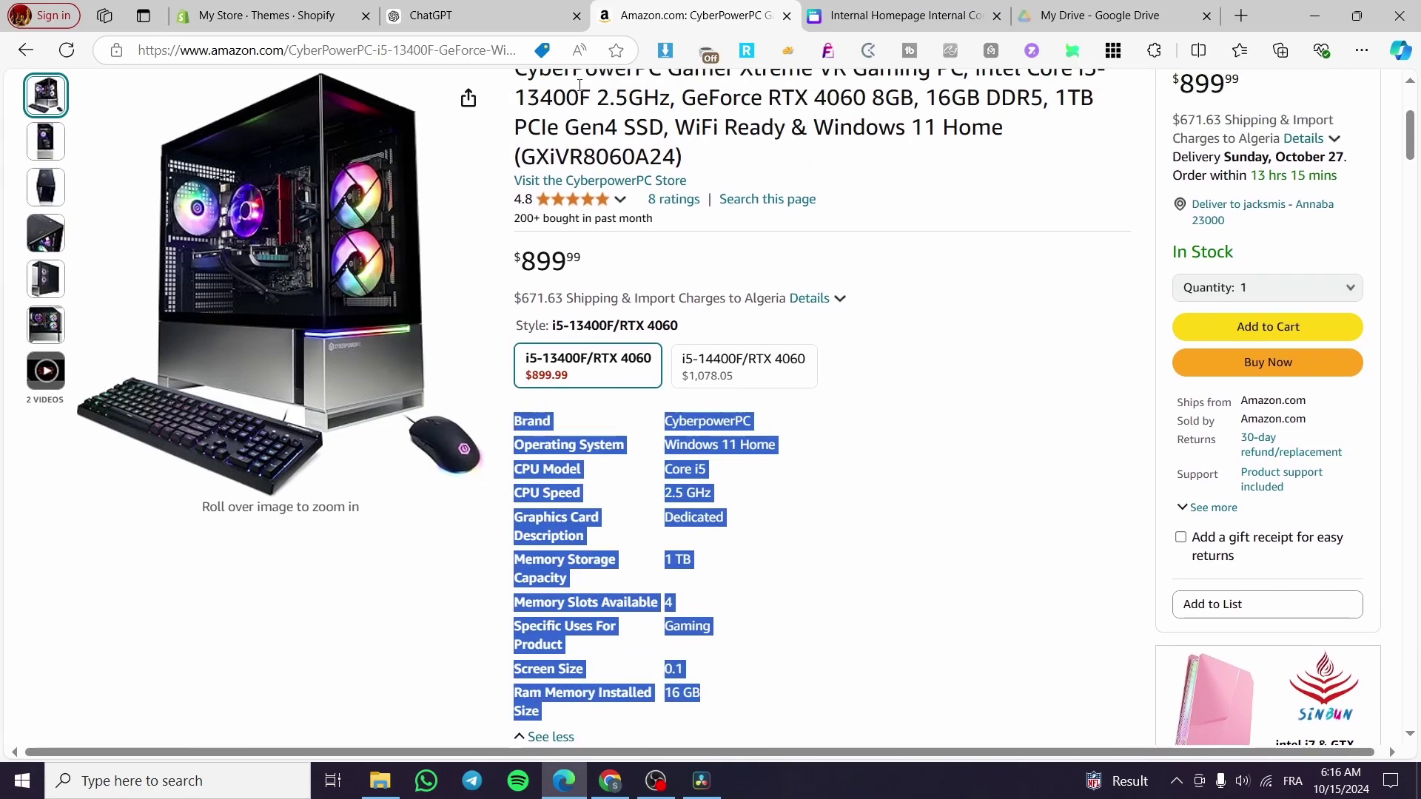
Paste the copied specifications into the Canva design as a table, place it below the product name and shift the layout slightly up and left.
{"action": "left_click", "coordinate": [445, 14]}
{"action": "left_click", "coordinate": [899, 15]}
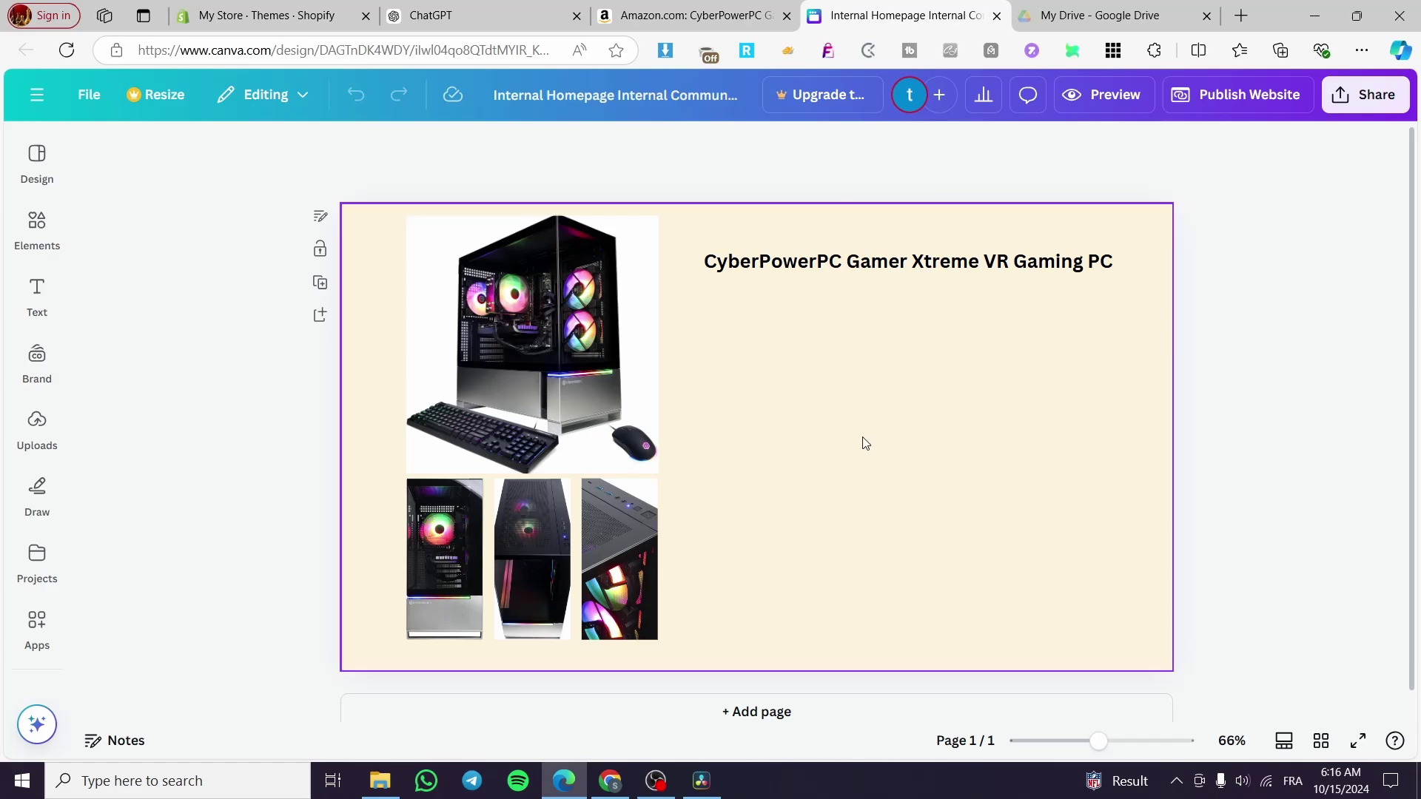
{"action": "key", "text": "ctrl+v"}
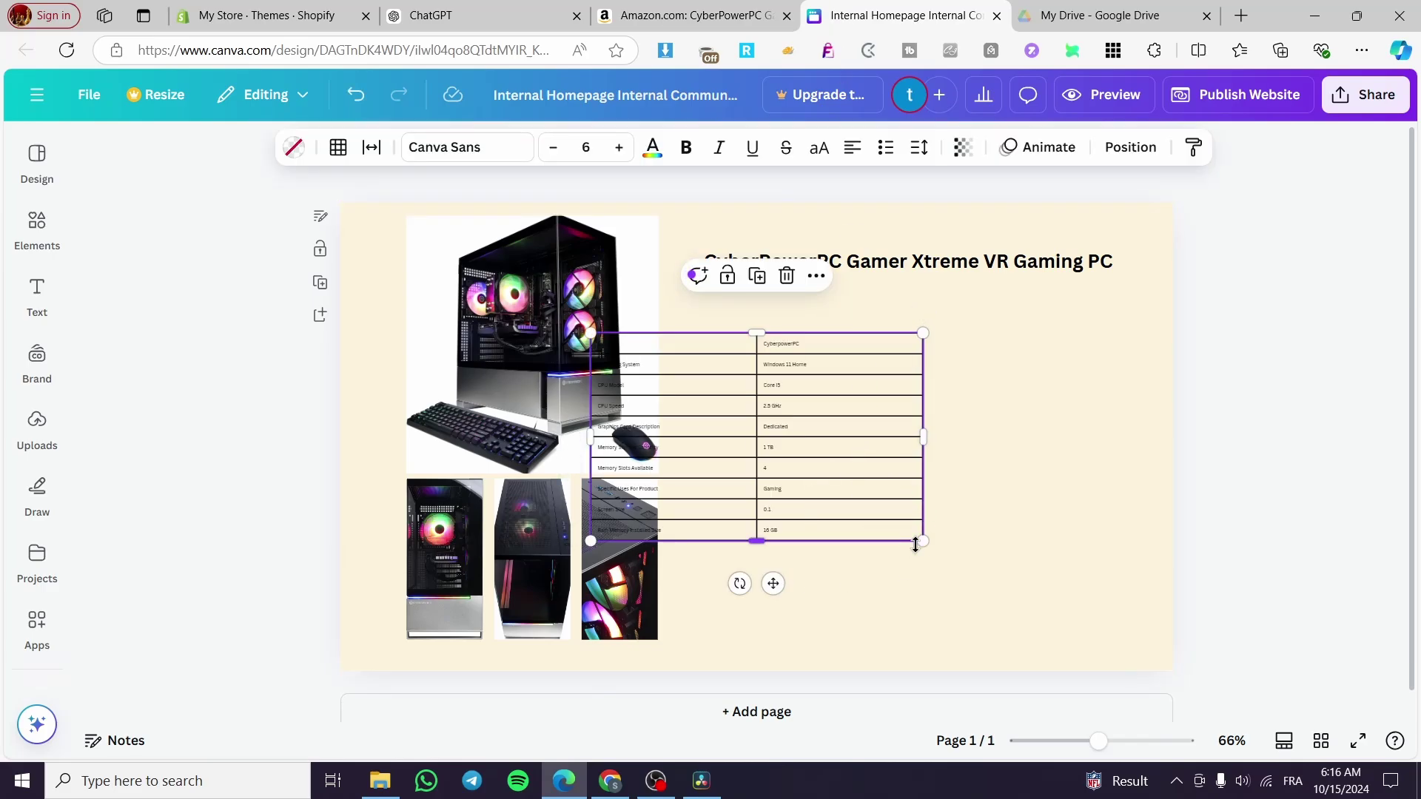
{"action": "key", "text": "ctrl+a"}
{"action": "left_click_drag", "start_coordinate": [864, 447], "coordinate": [936, 432]}
{"action": "left_click", "coordinate": [1218, 466]}
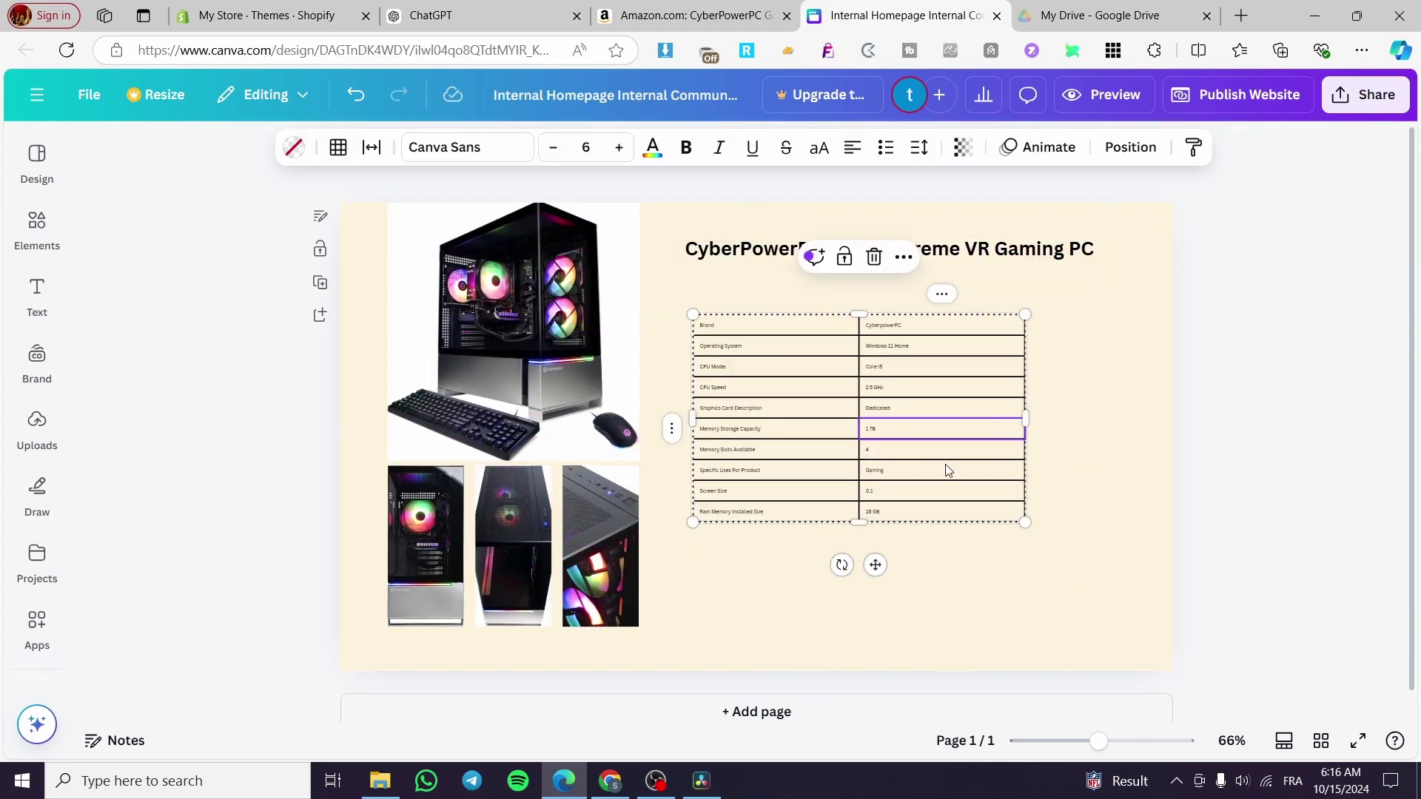
Widen the specification table toward the page's right margin and make the text in all its cells bold.
{"action": "left_click_drag", "start_coordinate": [1026, 521], "coordinate": [1118, 480]}
{"action": "left_click", "coordinate": [711, 334]}
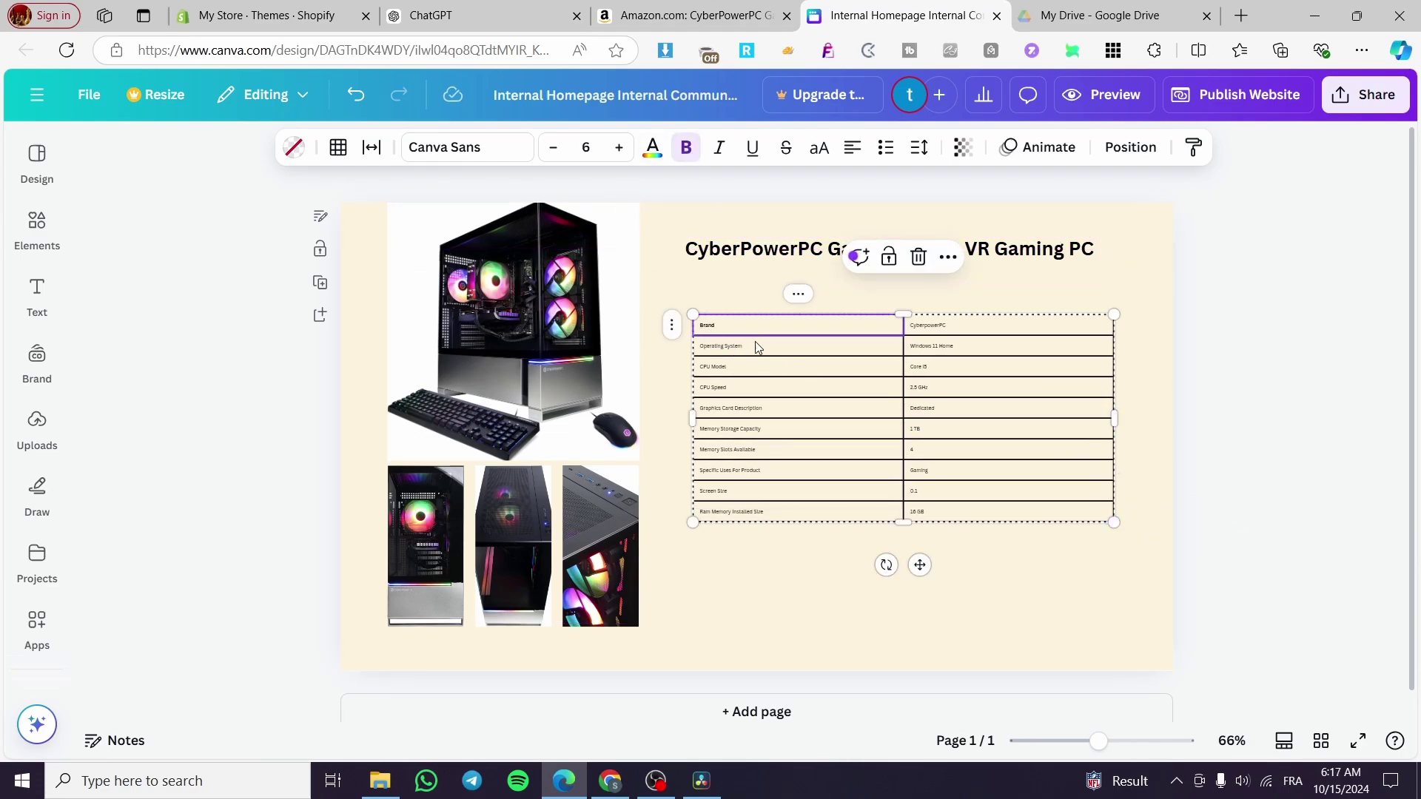
{"action": "left_click_drag", "start_coordinate": [752, 372], "coordinate": [951, 447]}
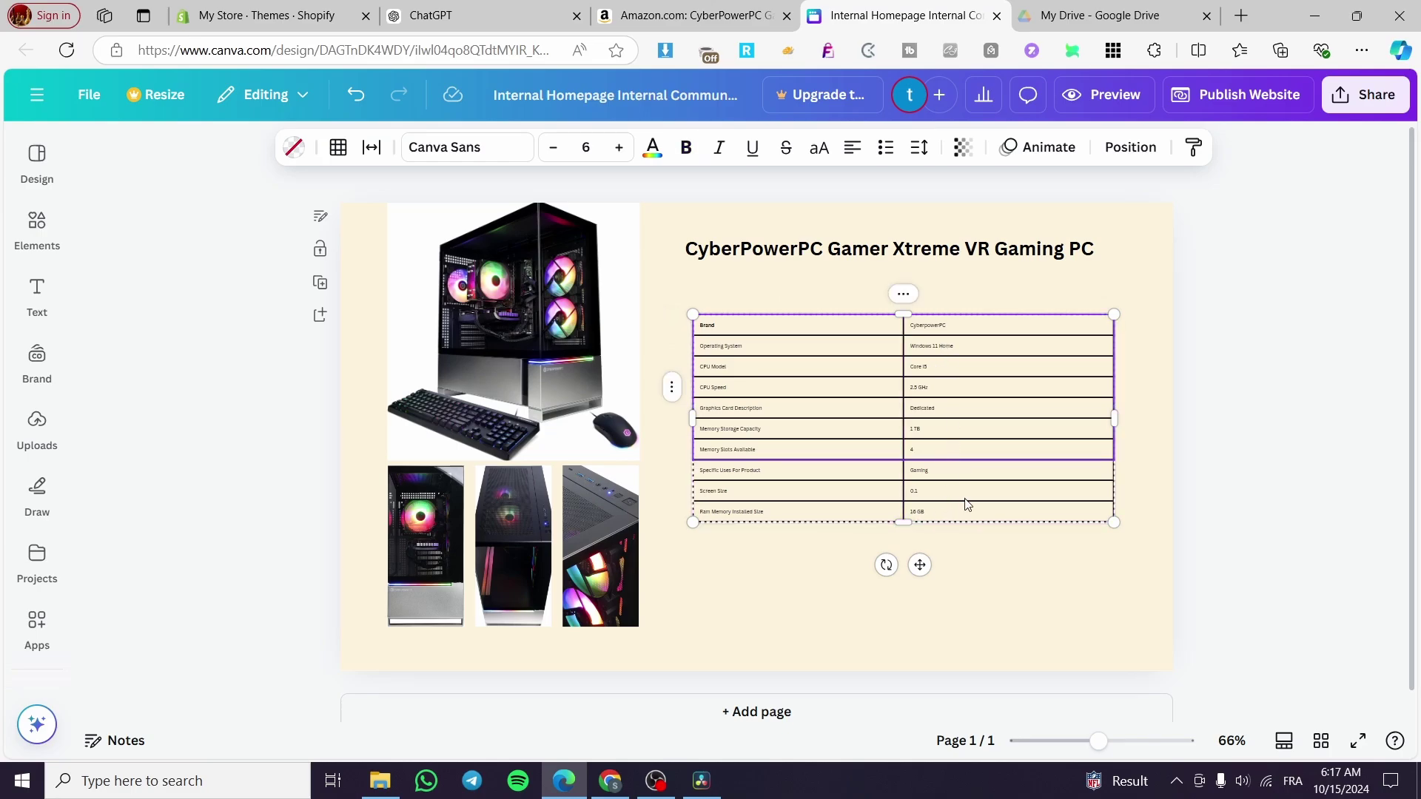
{"action": "left_click_drag", "start_coordinate": [967, 505], "coordinate": [955, 509]}
{"action": "left_click", "coordinate": [687, 148]}
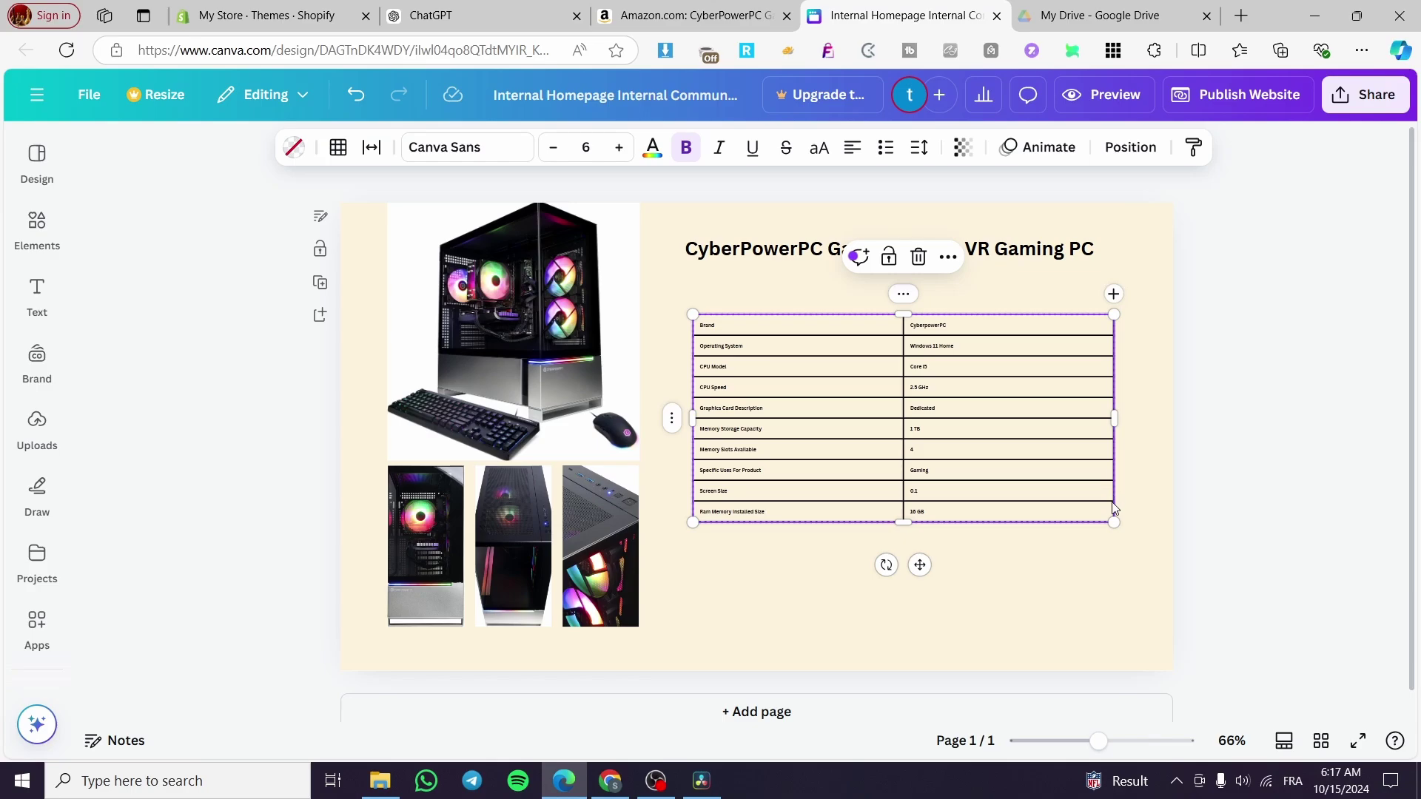
Increase the text size of the whole specification table to 15.
{"action": "left_click", "coordinate": [619, 148]}
{"action": "left_click", "coordinate": [619, 148]}
{"action": "left_click", "coordinate": [619, 148]}
{"action": "left_click", "coordinate": [618, 148]}
{"action": "left_click", "coordinate": [618, 148]}
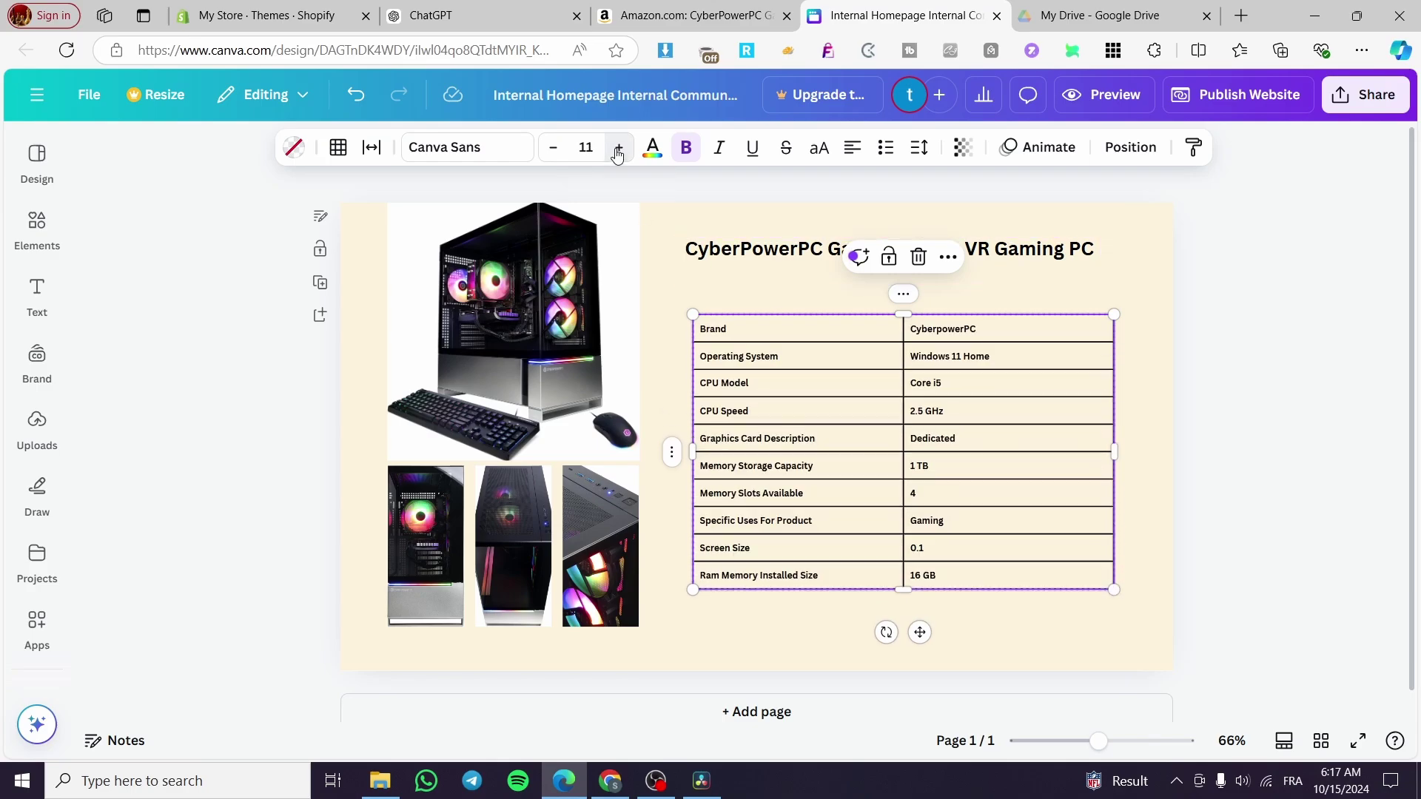
{"action": "left_click", "coordinate": [618, 148]}
{"action": "left_click", "coordinate": [618, 148]}
{"action": "left_click", "coordinate": [619, 148]}
{"action": "left_click", "coordinate": [619, 148]}
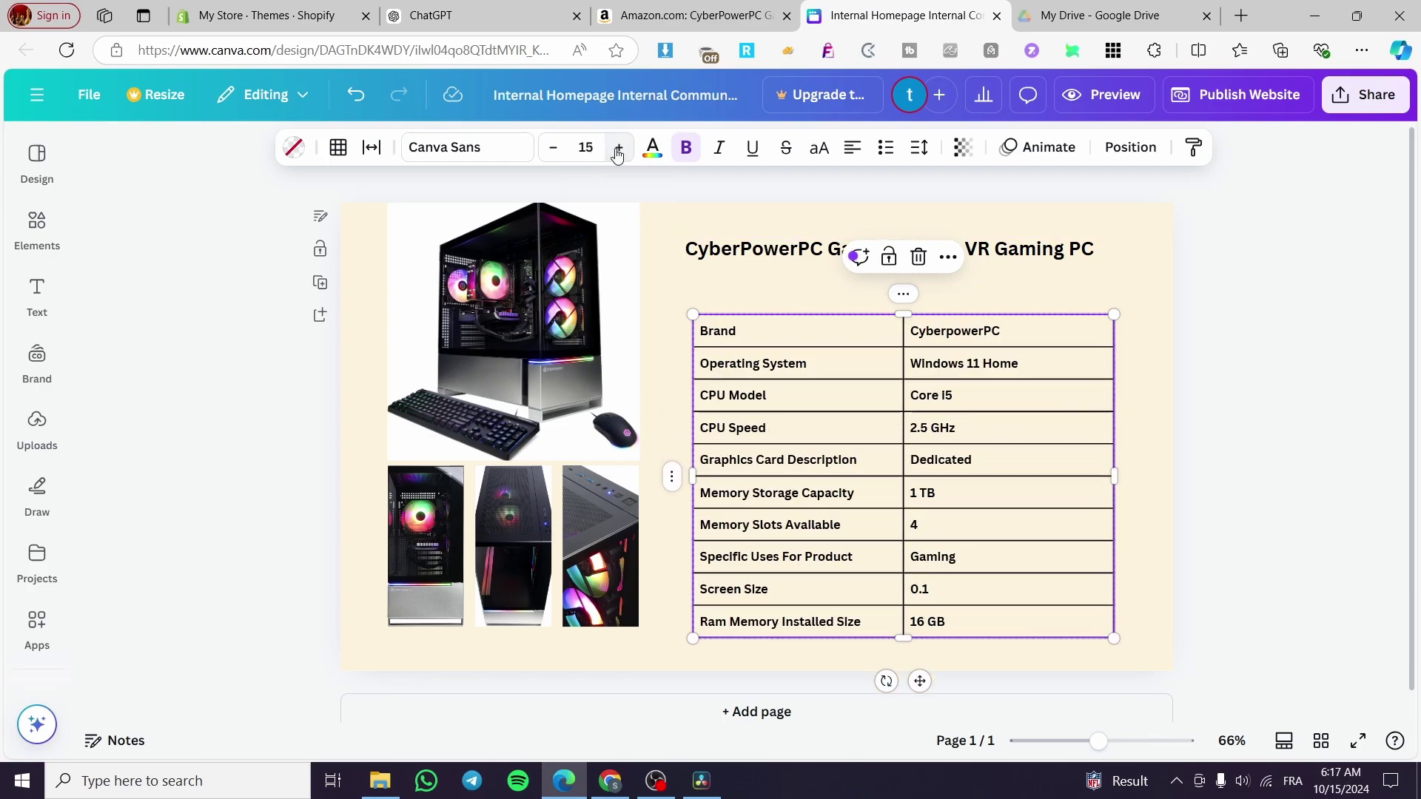
Reduce the specification table's text size to 11 and narrow the table to less than half its width.
{"action": "left_click_drag", "start_coordinate": [1110, 641], "coordinate": [1039, 567]}
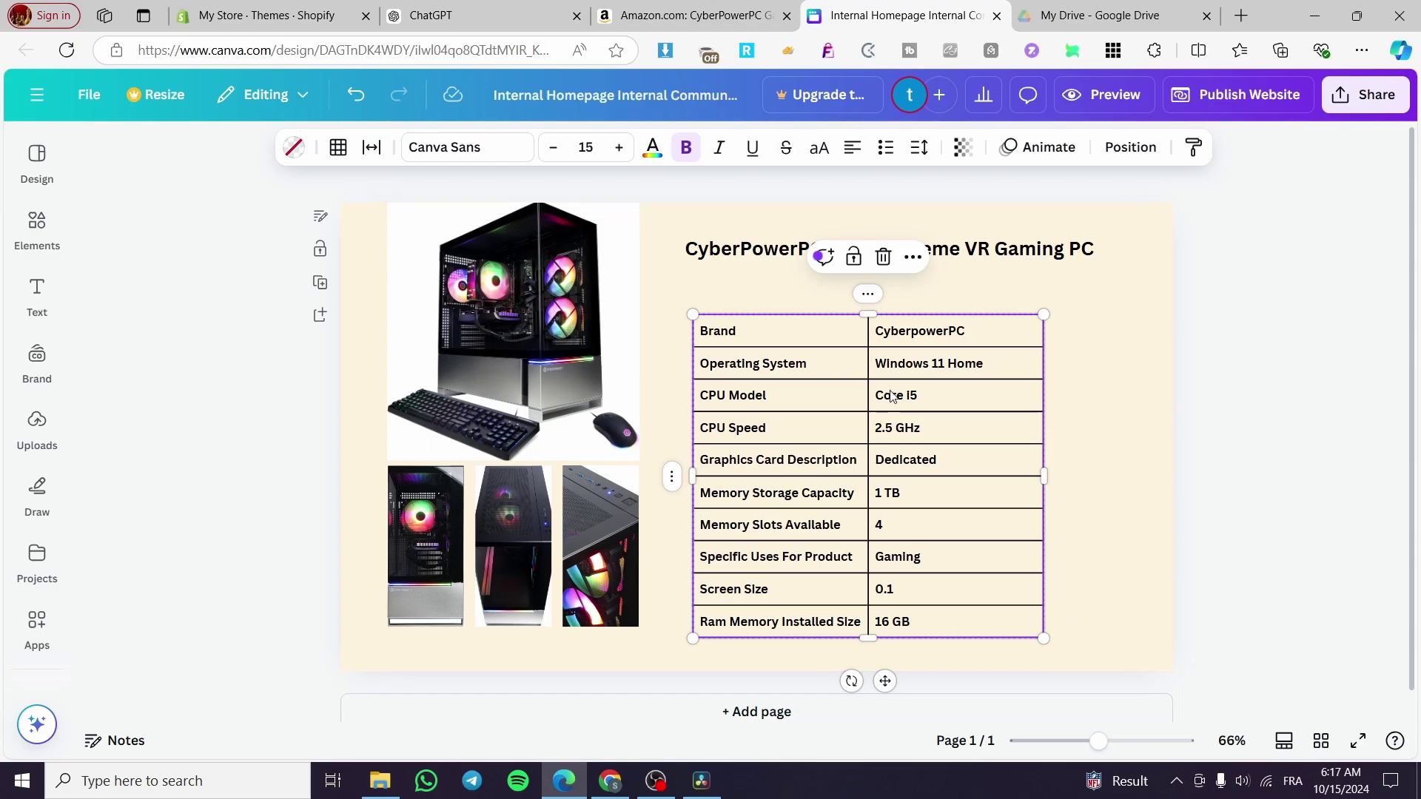
{"action": "left_click_drag", "start_coordinate": [868, 311], "coordinate": [871, 408]}
{"action": "left_click", "coordinate": [553, 148]}
{"action": "left_click", "coordinate": [553, 148]}
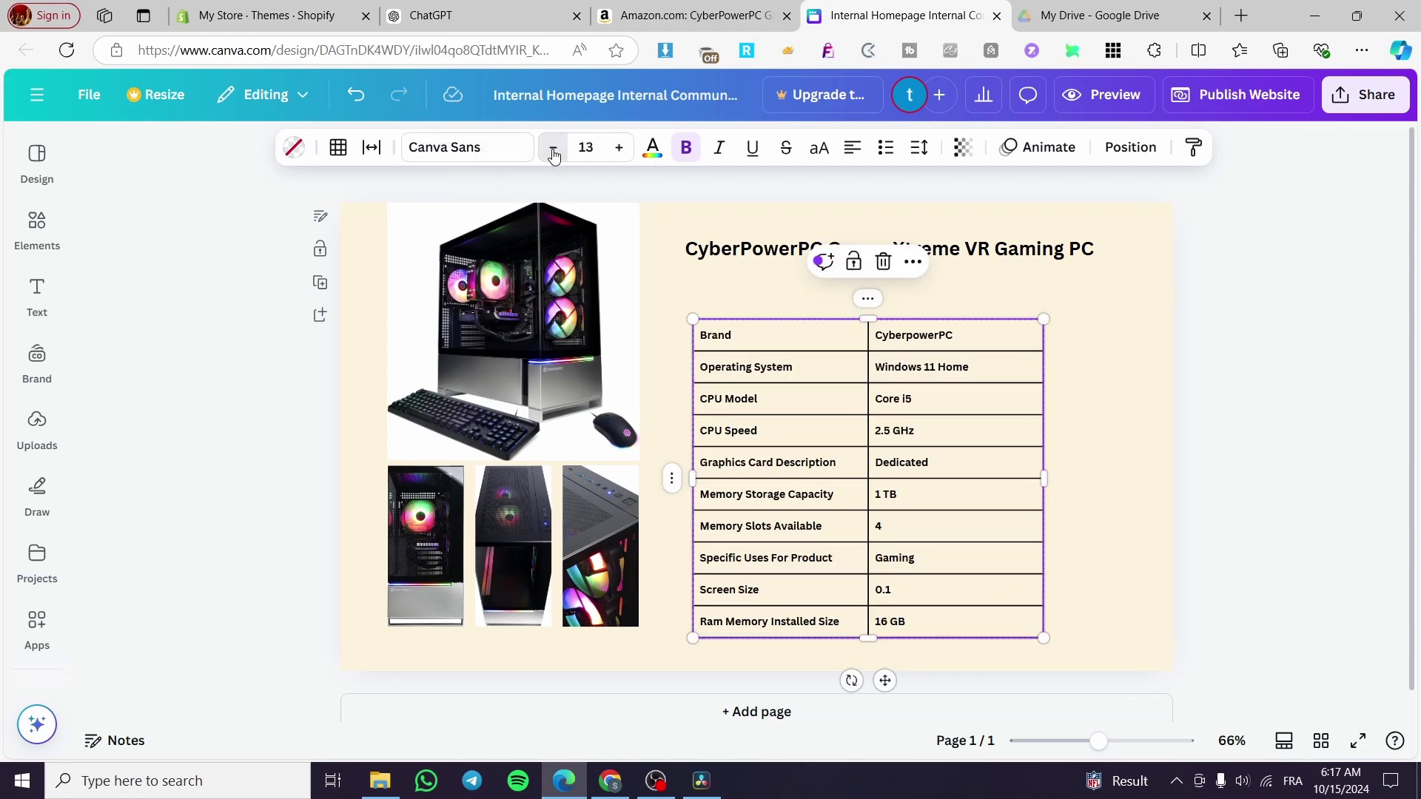
{"action": "left_click", "coordinate": [553, 148]}
{"action": "left_click", "coordinate": [553, 148]}
{"action": "left_click_drag", "start_coordinate": [1042, 638], "coordinate": [872, 589]}
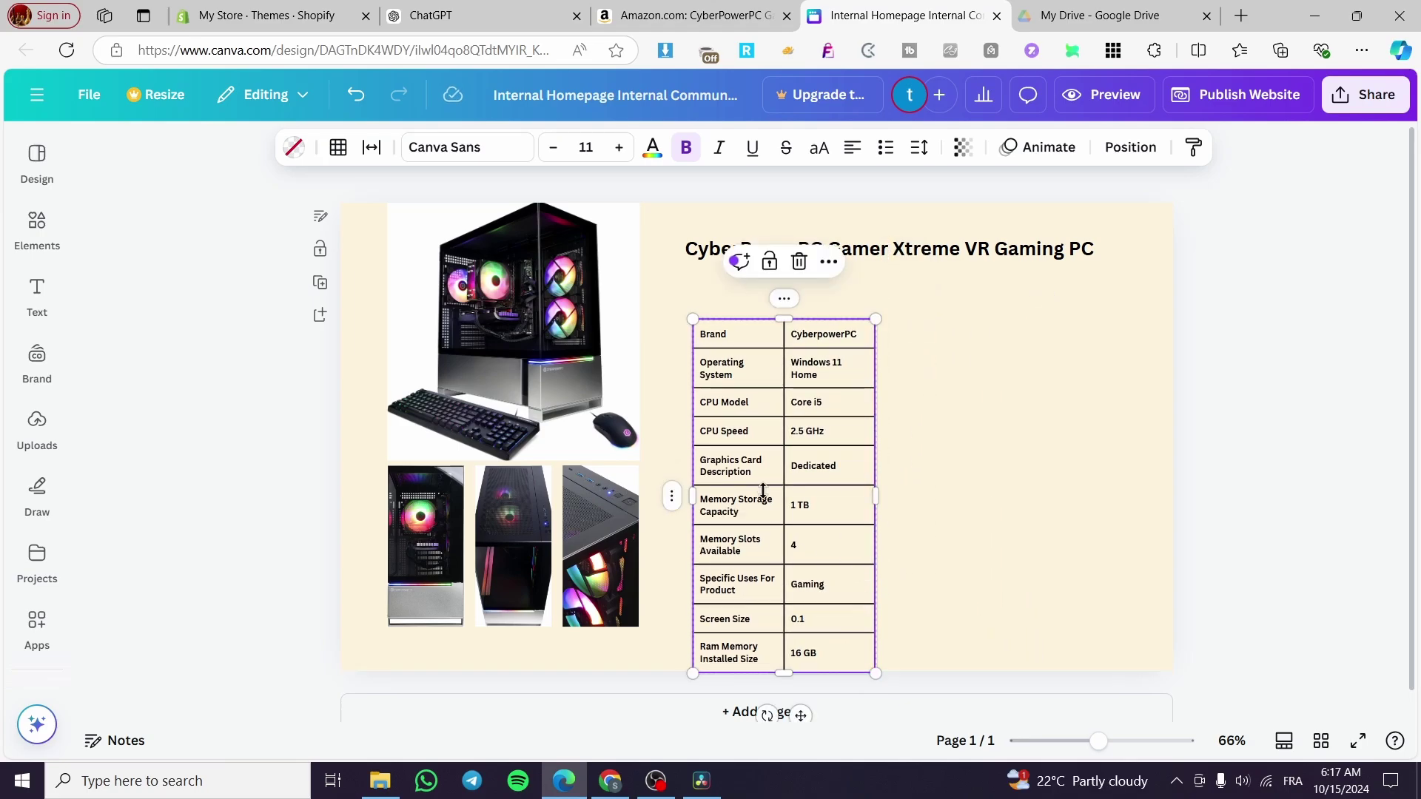
Move the specification table to the page's right side below the product name.
{"action": "left_click_drag", "start_coordinate": [788, 459], "coordinate": [1032, 426]}
Switch to the Amazon product page and copy its "About this item" heading with all the bullet points below it.
{"action": "left_click", "coordinate": [696, 16]}
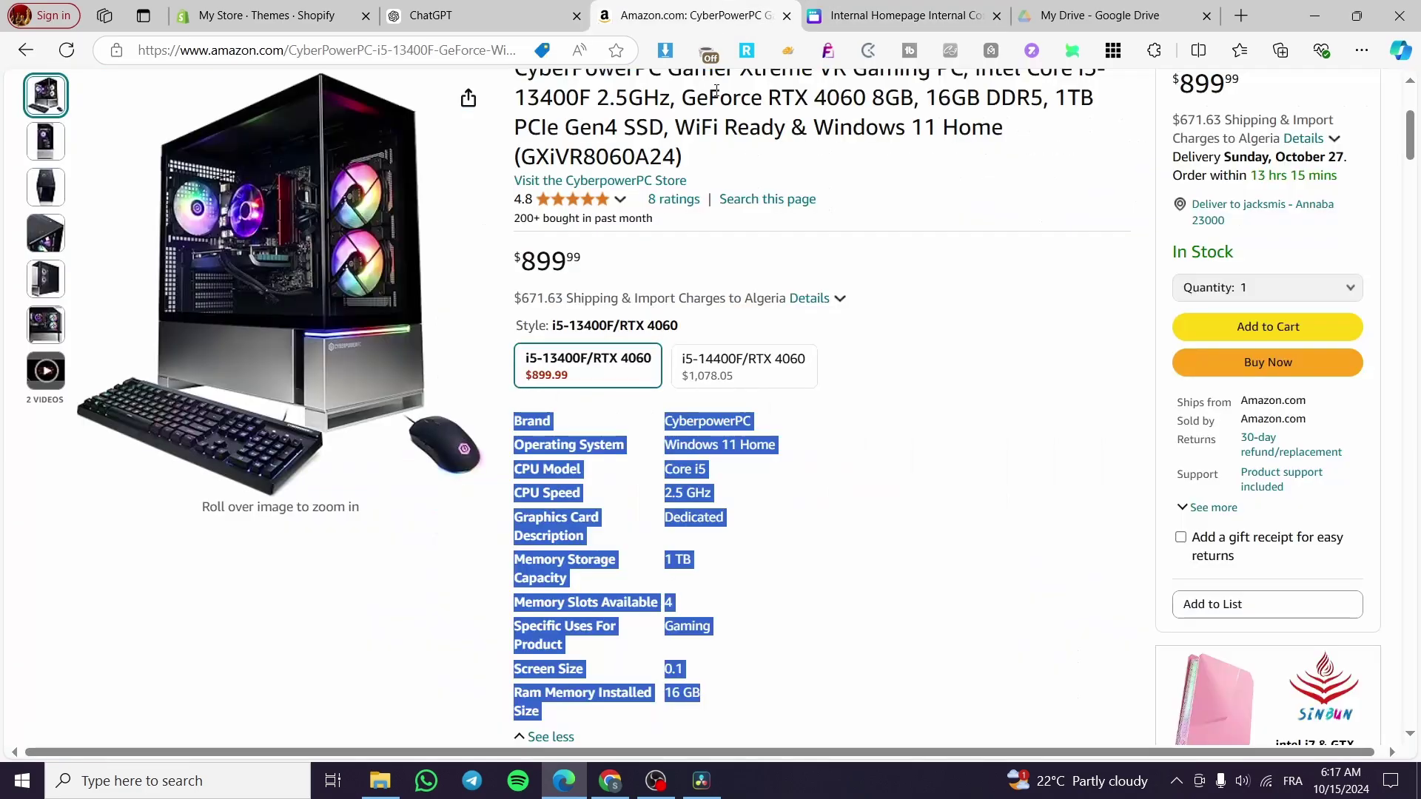
{"action": "scroll", "coordinate": [806, 524], "scroll_direction": "down", "scroll_amount": 5}
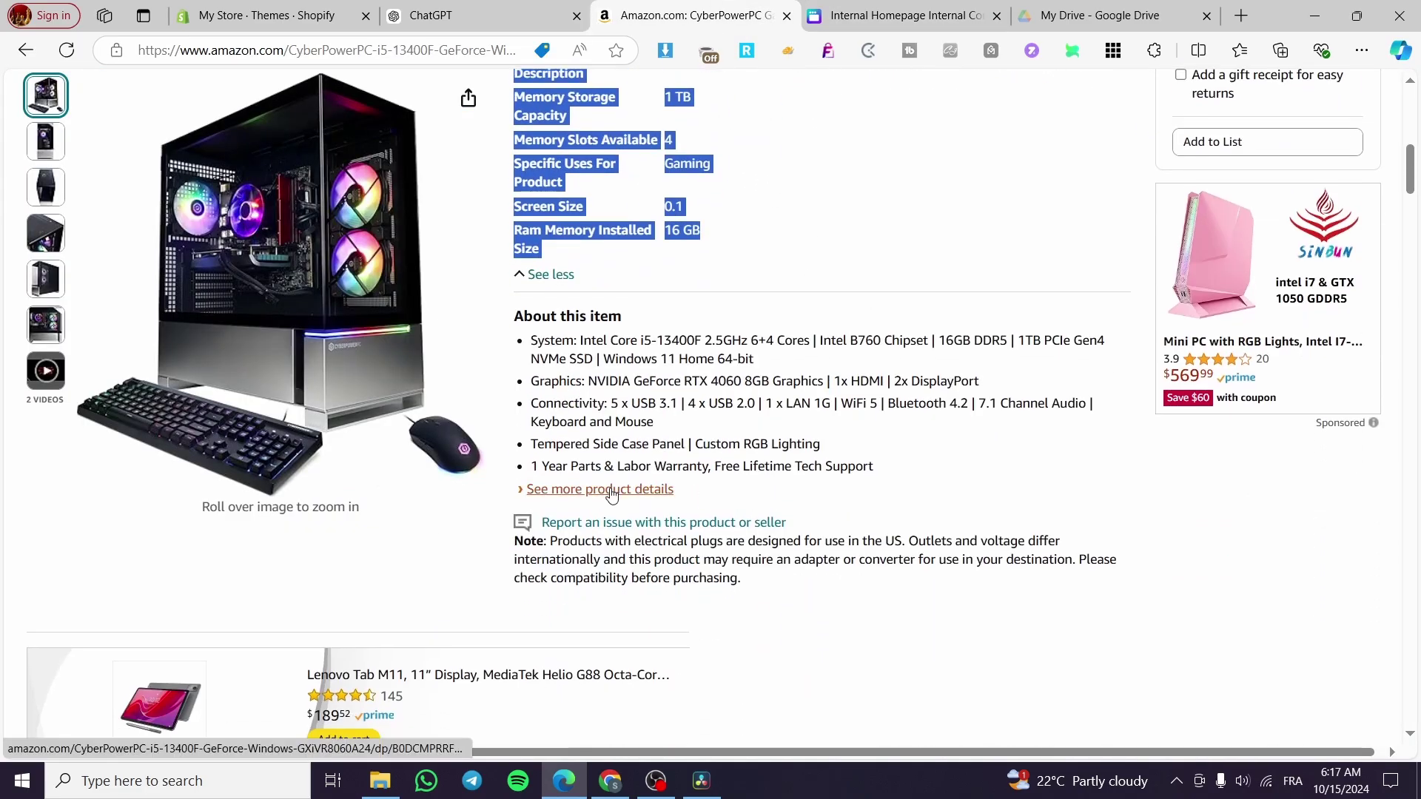
{"action": "left_click", "coordinate": [586, 491]}
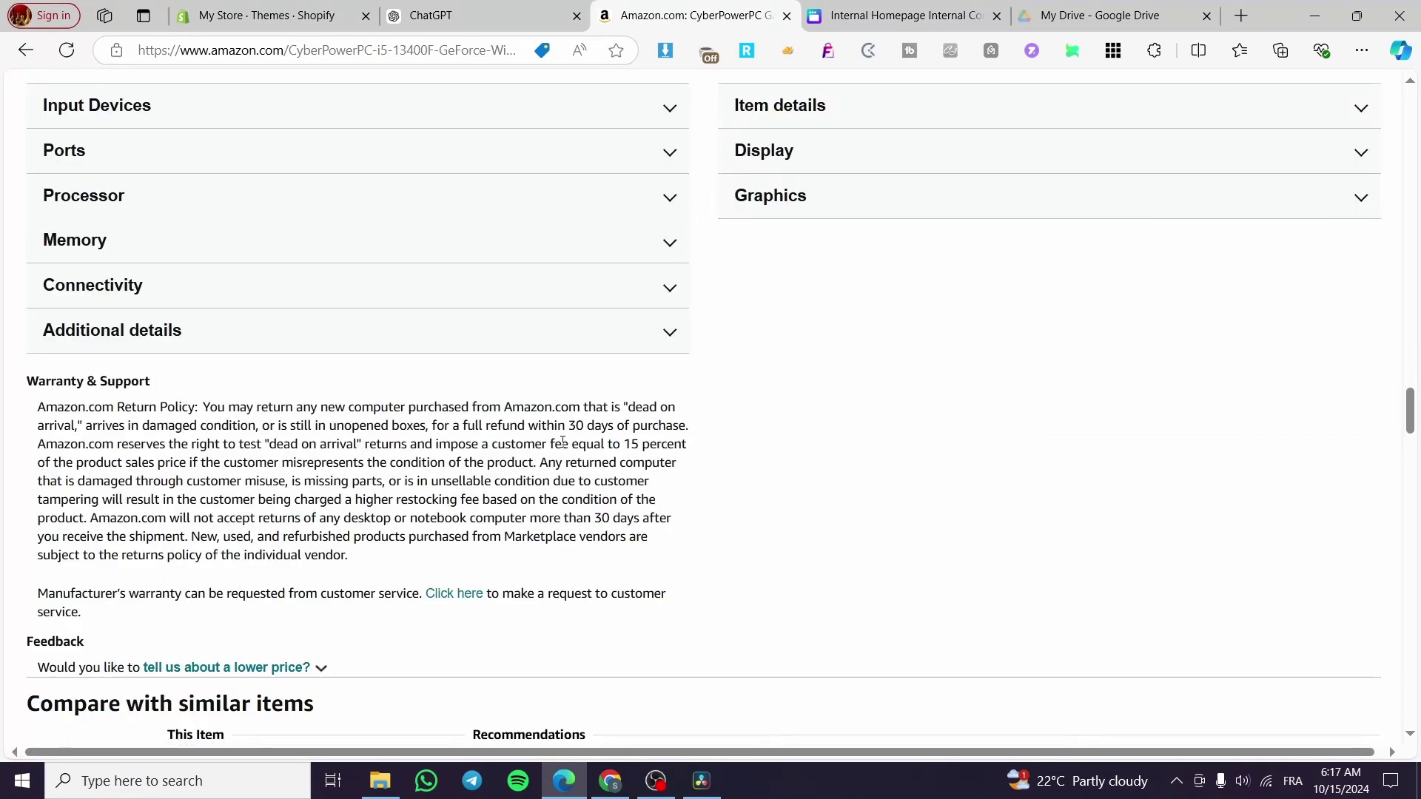
{"action": "scroll", "coordinate": [437, 549], "scroll_direction": "up", "scroll_amount": 15}
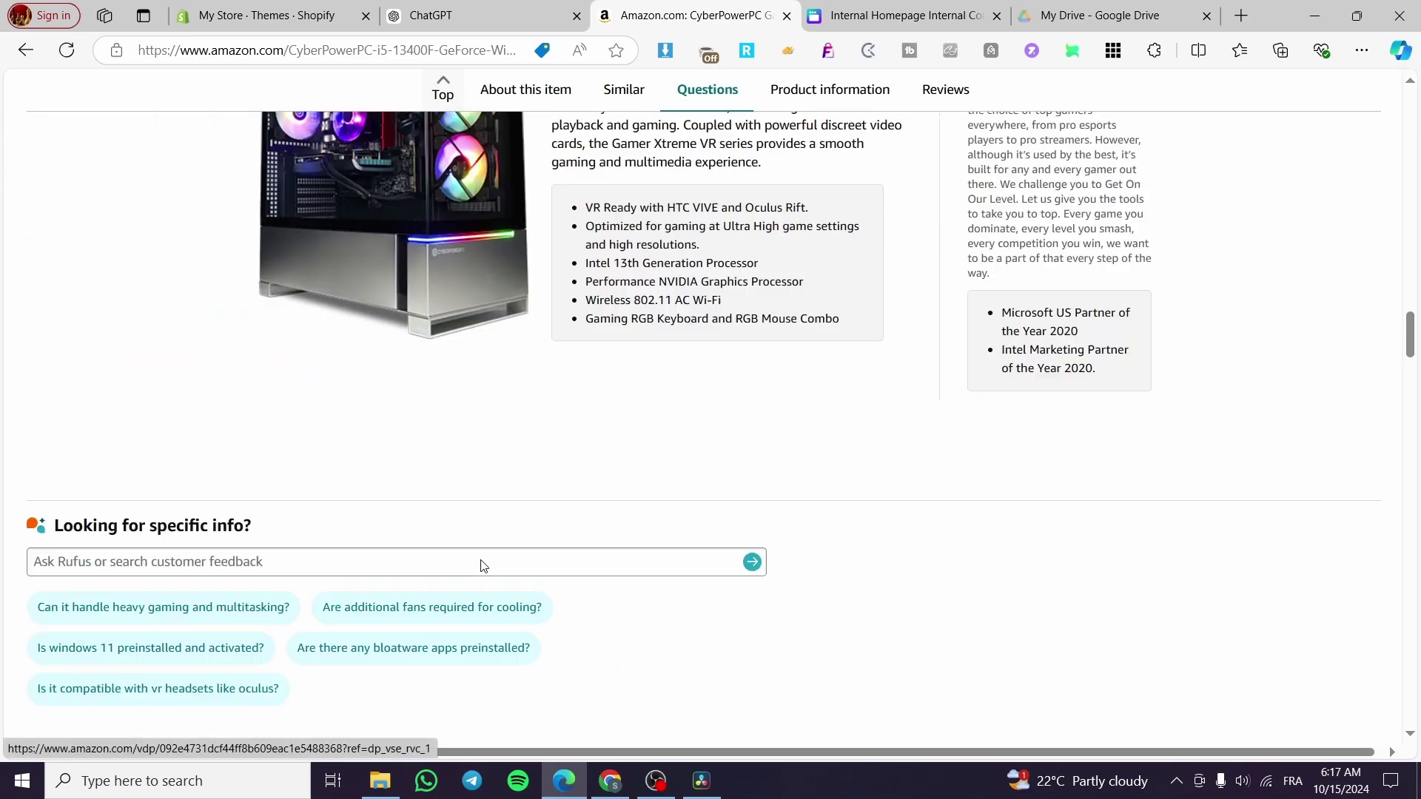
{"action": "scroll", "coordinate": [627, 594], "scroll_direction": "up", "scroll_amount": 15}
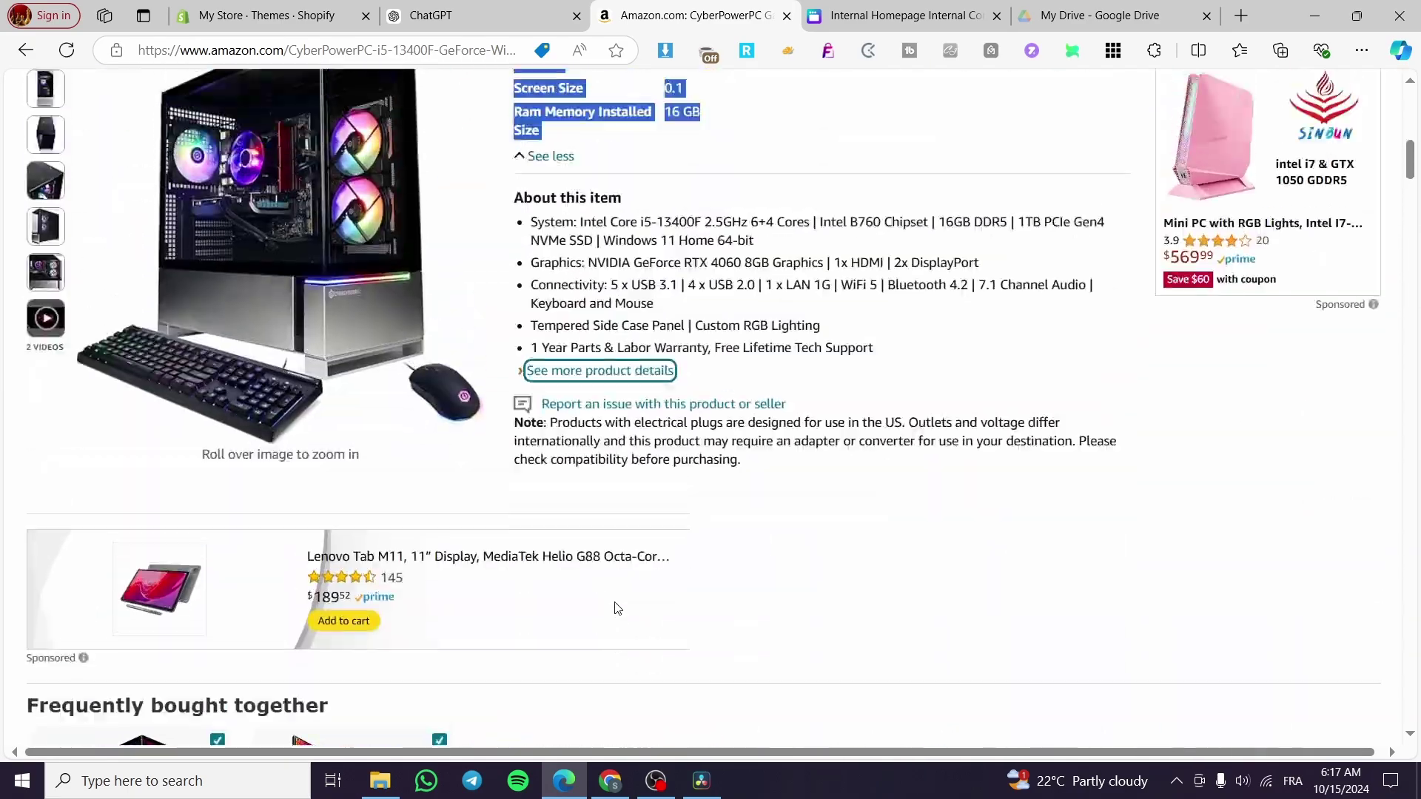
{"action": "mouse_move", "coordinate": [533, 505]}
{"action": "left_mouse_down"}
{"action": "mouse_move", "coordinate": [459, 518]}
{"action": "mouse_move", "coordinate": [812, 647]}
{"action": "mouse_move", "coordinate": [533, 527]}
{"action": "mouse_move", "coordinate": [520, 482]}
{"action": "left_mouse_up"}
{"action": "left_click", "coordinate": [817, 643]}
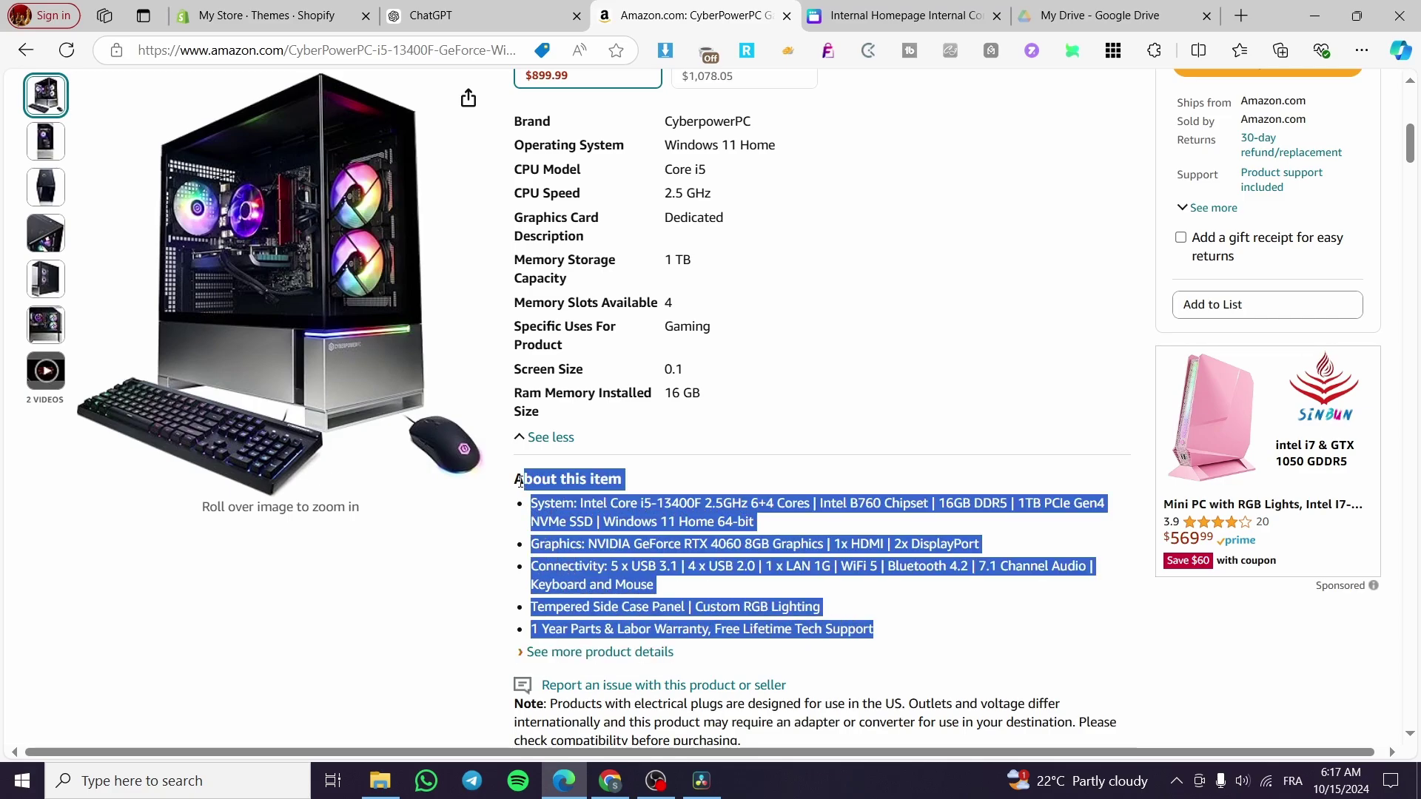
Paste the copied "About this item" text into the Canva design as a narrower, left-aligned text box.
{"action": "left_click", "coordinate": [830, 18]}
{"action": "type", "text": "About this item System: Intel Core i5-13400F 2.5GHz 6+4 Cores | Intel B760 Chipset | 16GB DDR5 | 1TB PCIe Gen4 NVMe SSD | Windows 11 Home 64-bit Graphics: NVIDIA GeForce RTX 4060 8GB Graphics | 1x HDMI | 2x DisplayPort Connectivity: 5 x USB 3.1 | 4 x USB 2.0 | 1 x LAN 1G | WiFi 5 | Bluetooth 4.2 | 7.1 Channel Audio | Keyboard and Mouse Tempered Side Case Panel | Custom RGB Lighting 1 Year Parts & Labor Warranty, Free Lifetime Tech Support"}
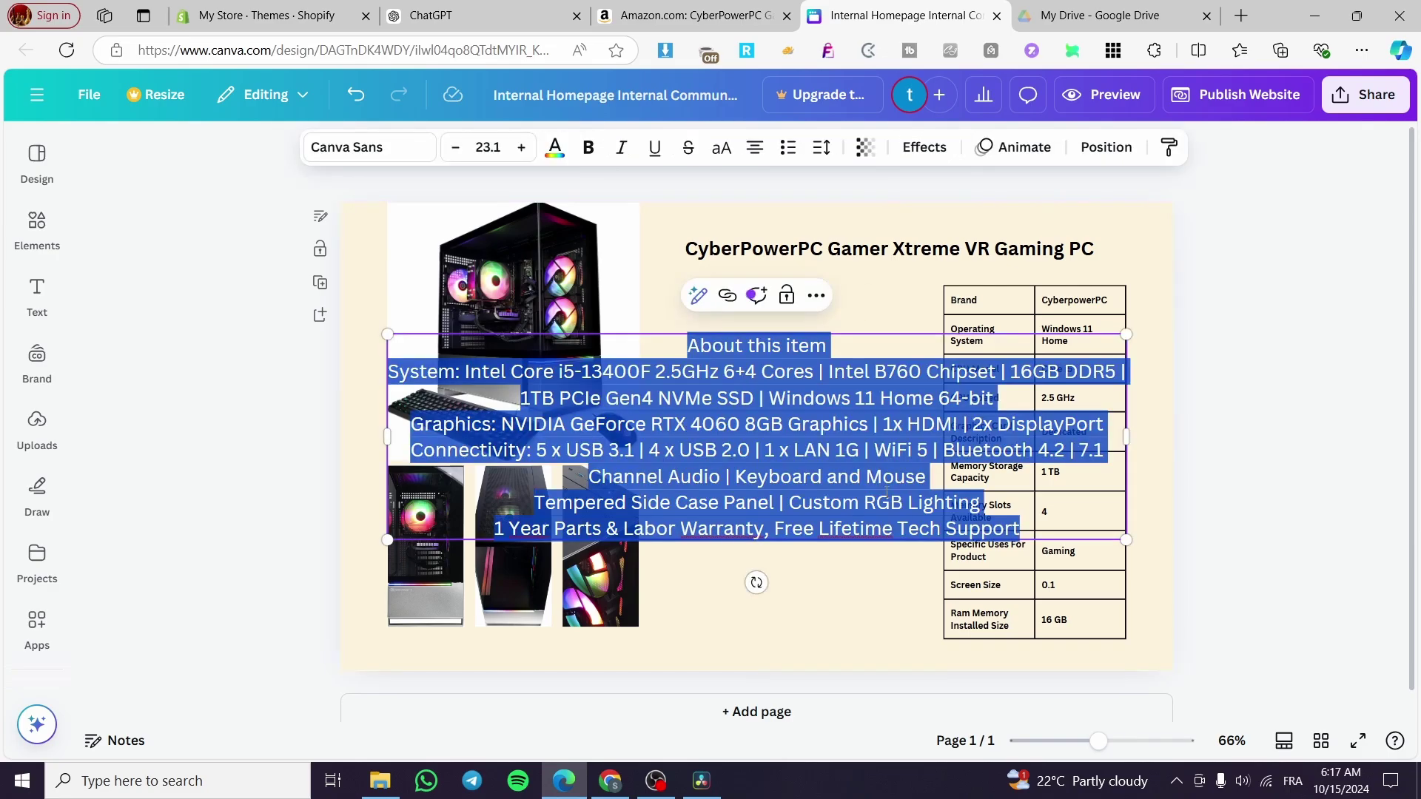
{"action": "left_click_drag", "start_coordinate": [1126, 441], "coordinate": [832, 443]}
{"action": "left_click", "coordinate": [754, 147]}
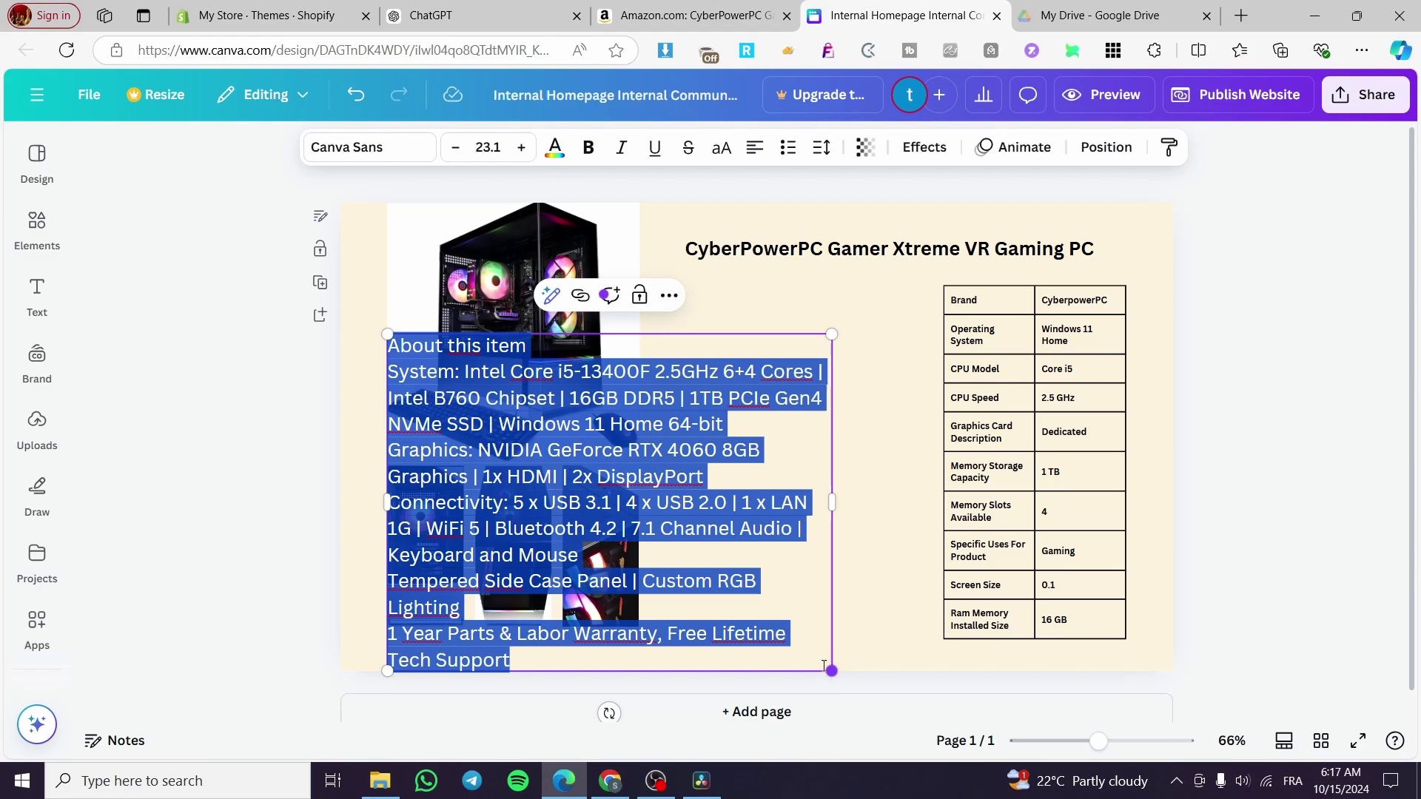
Scale the description down to text size 18.6 and fit its box between the photo gallery and the specification table.
{"action": "left_click_drag", "start_coordinate": [832, 670], "coordinate": [745, 604]}
{"action": "left_click_drag", "start_coordinate": [496, 440], "coordinate": [731, 422]}
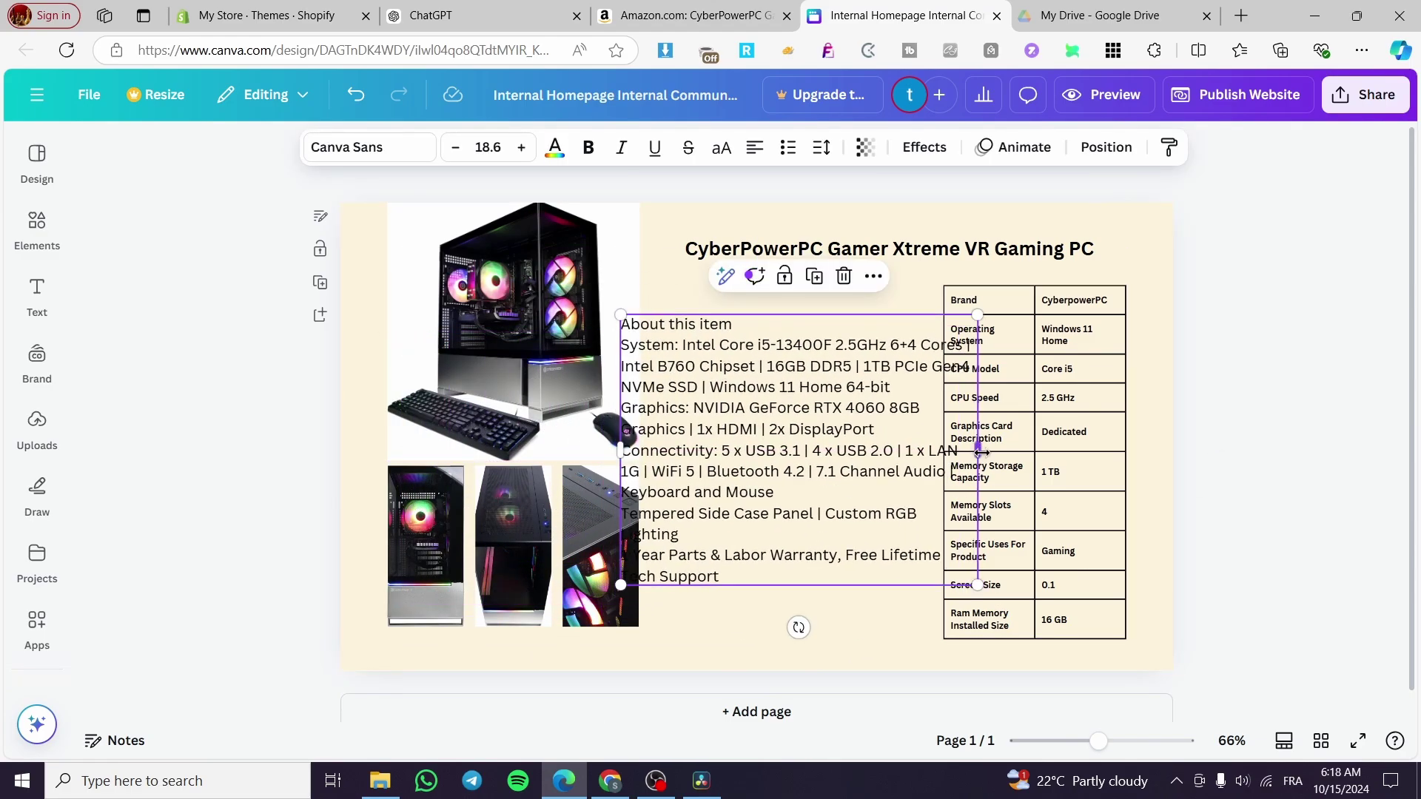
{"action": "left_click_drag", "start_coordinate": [981, 452], "coordinate": [918, 457]}
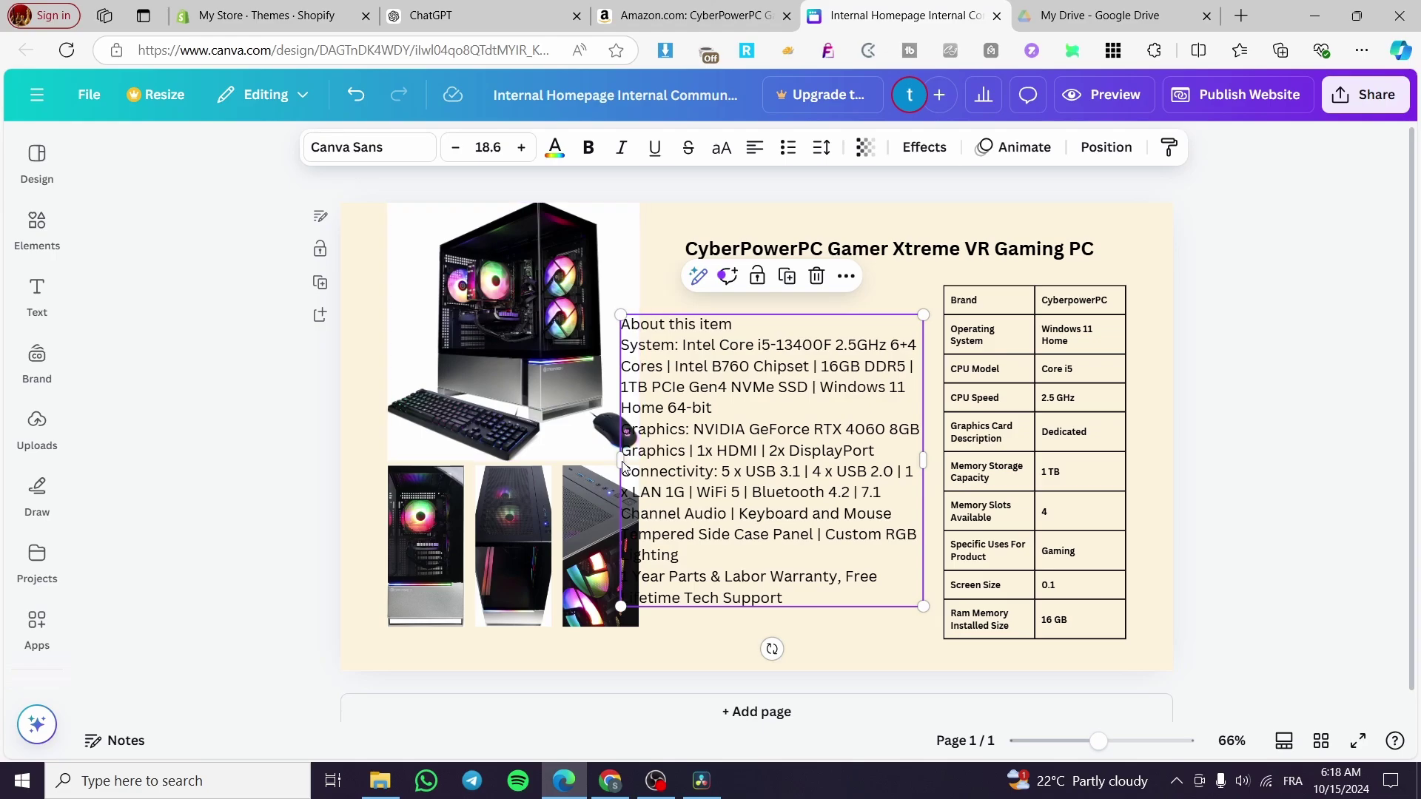
{"action": "left_click_drag", "start_coordinate": [620, 460], "coordinate": [677, 472]}
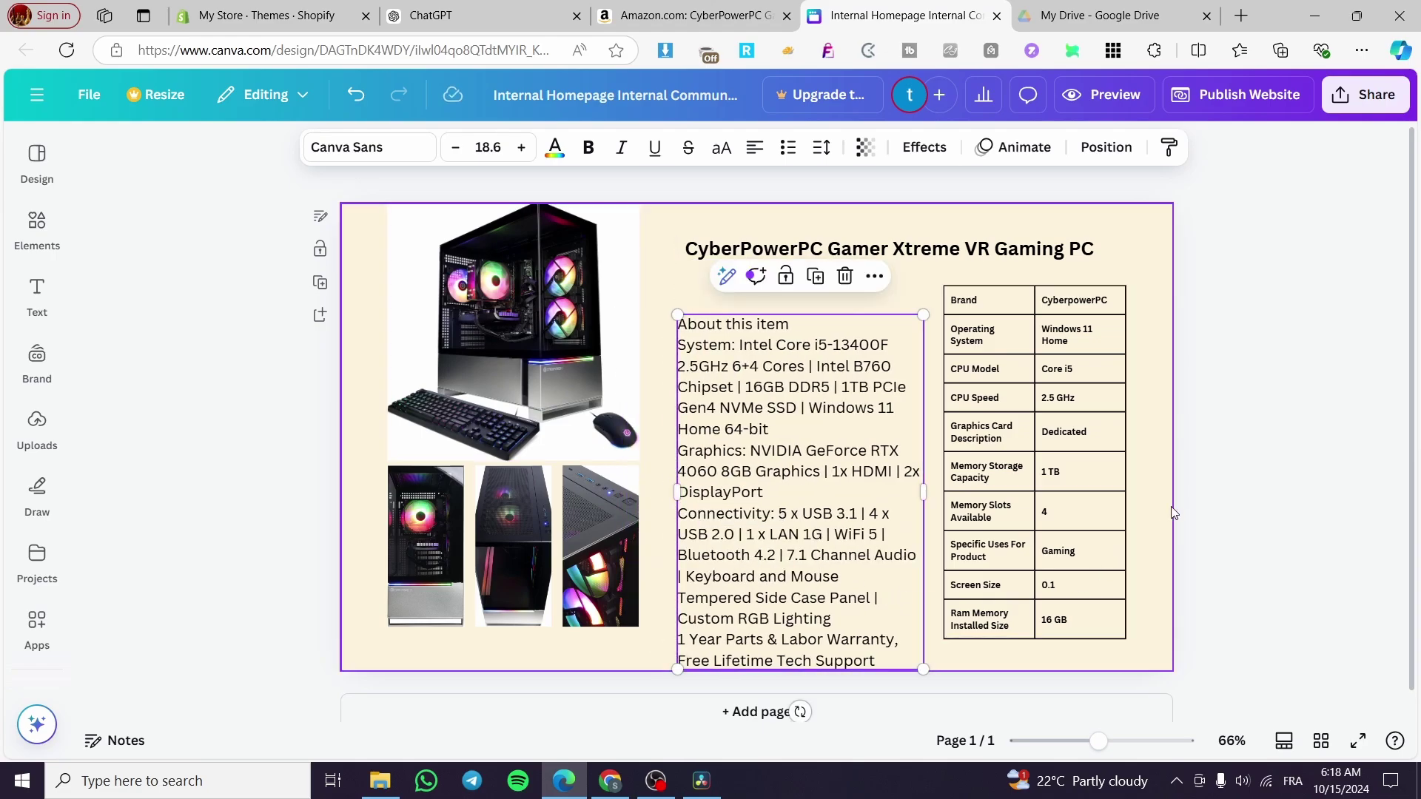
{"action": "left_click_drag", "start_coordinate": [830, 495], "coordinate": [834, 469]}
Make only the description's heading line bold and reword it as "About this PC".
{"action": "double_click", "coordinate": [739, 382]}
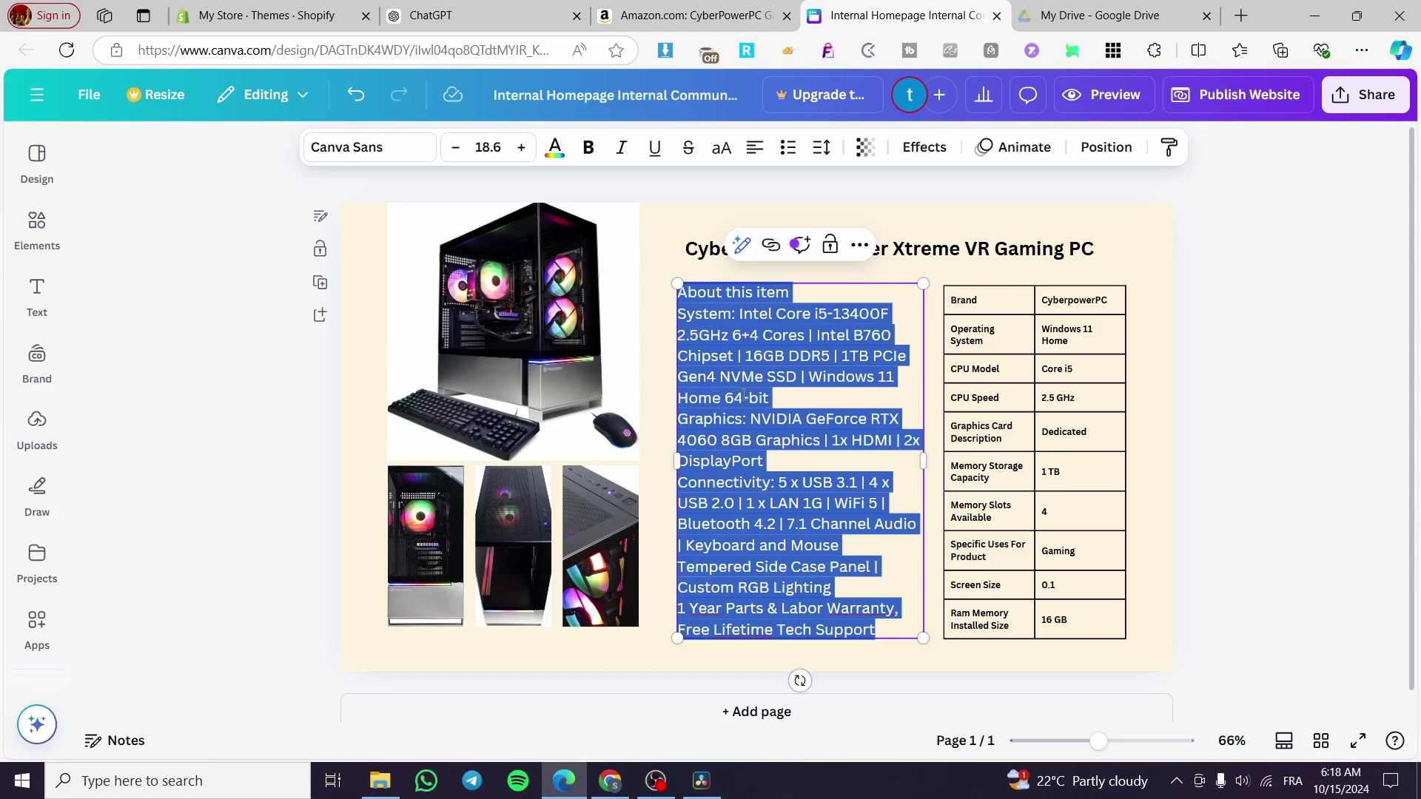
{"action": "left_click", "coordinate": [585, 148]}
{"action": "left_click", "coordinate": [783, 308]}
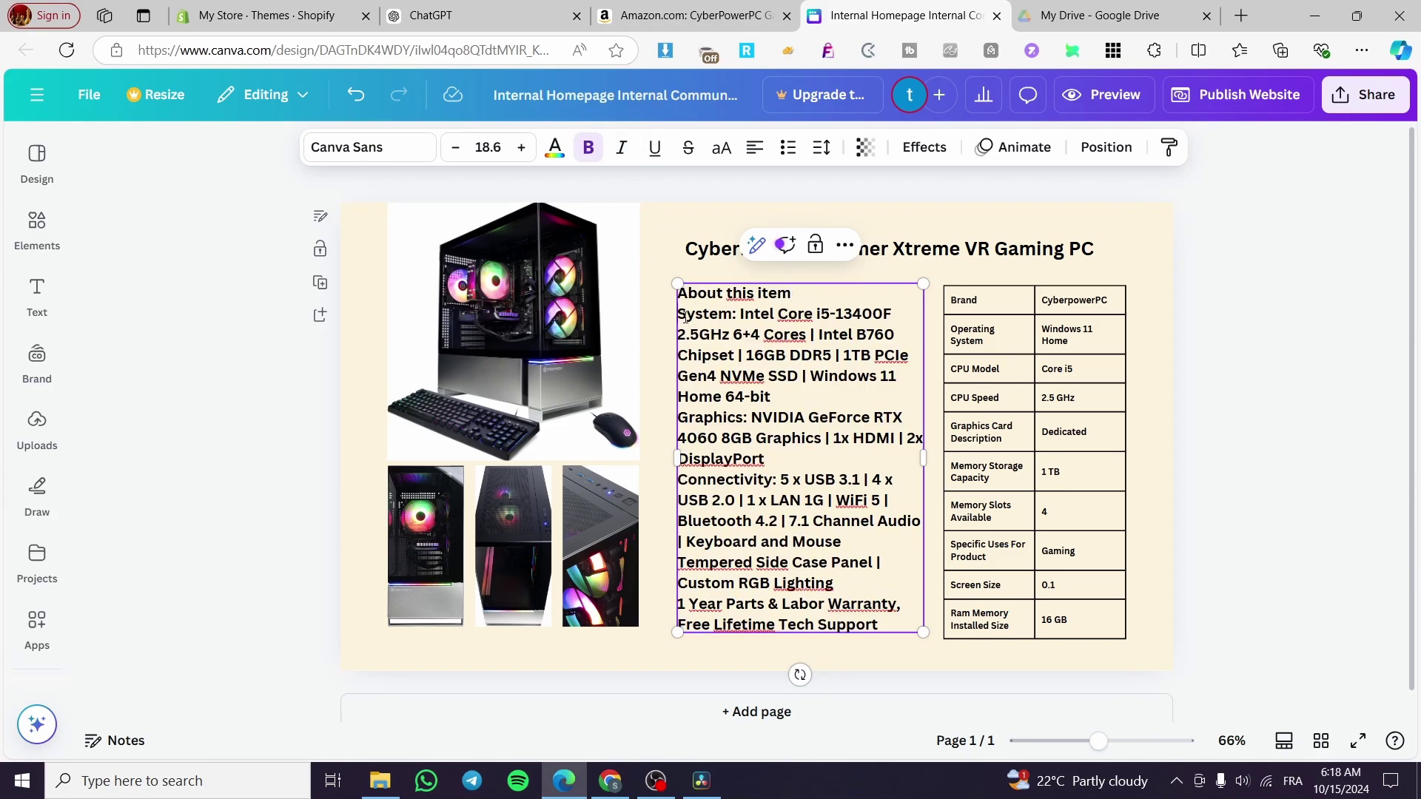
{"action": "left_click_drag", "start_coordinate": [679, 314], "coordinate": [879, 626]}
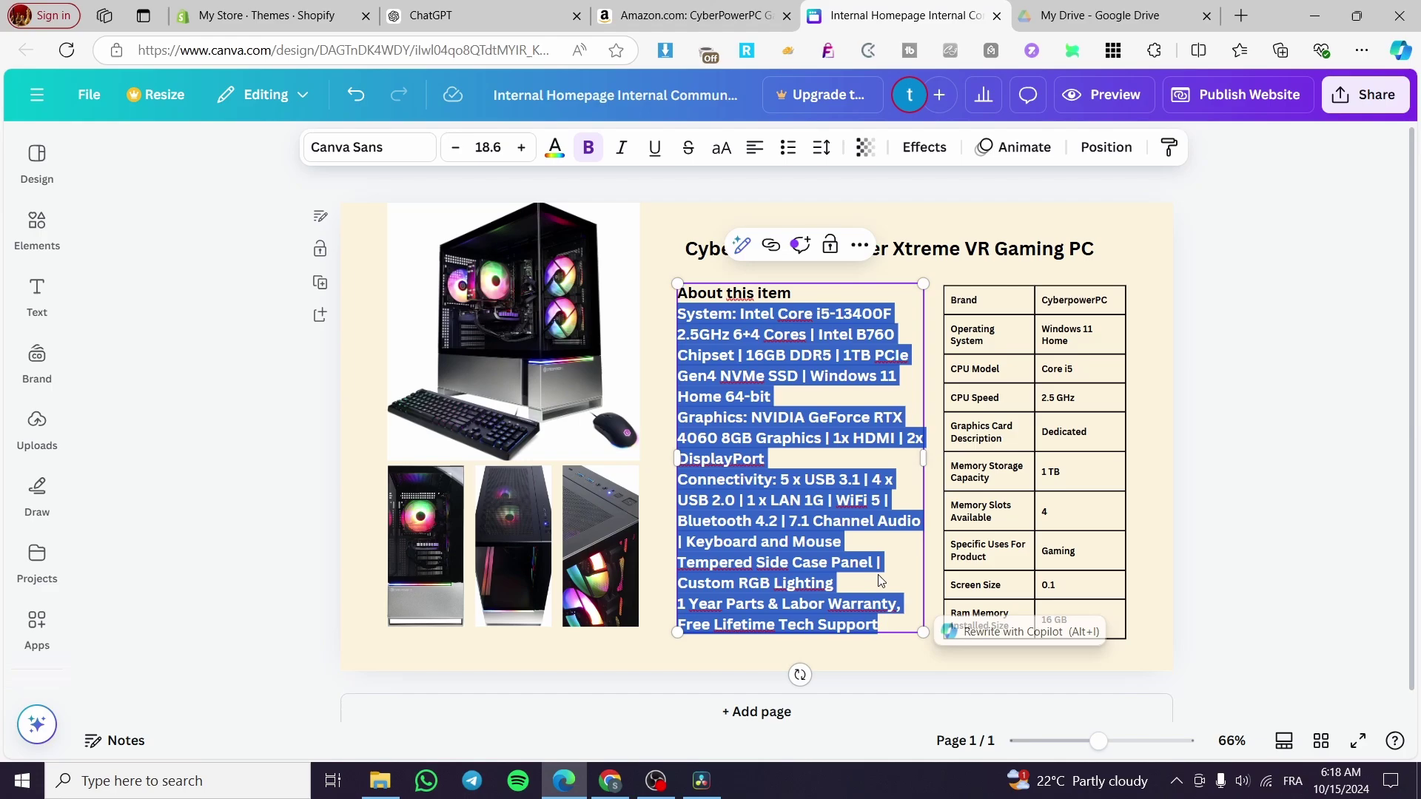
{"action": "left_click", "coordinate": [588, 148]}
{"action": "left_click", "coordinate": [792, 291]}
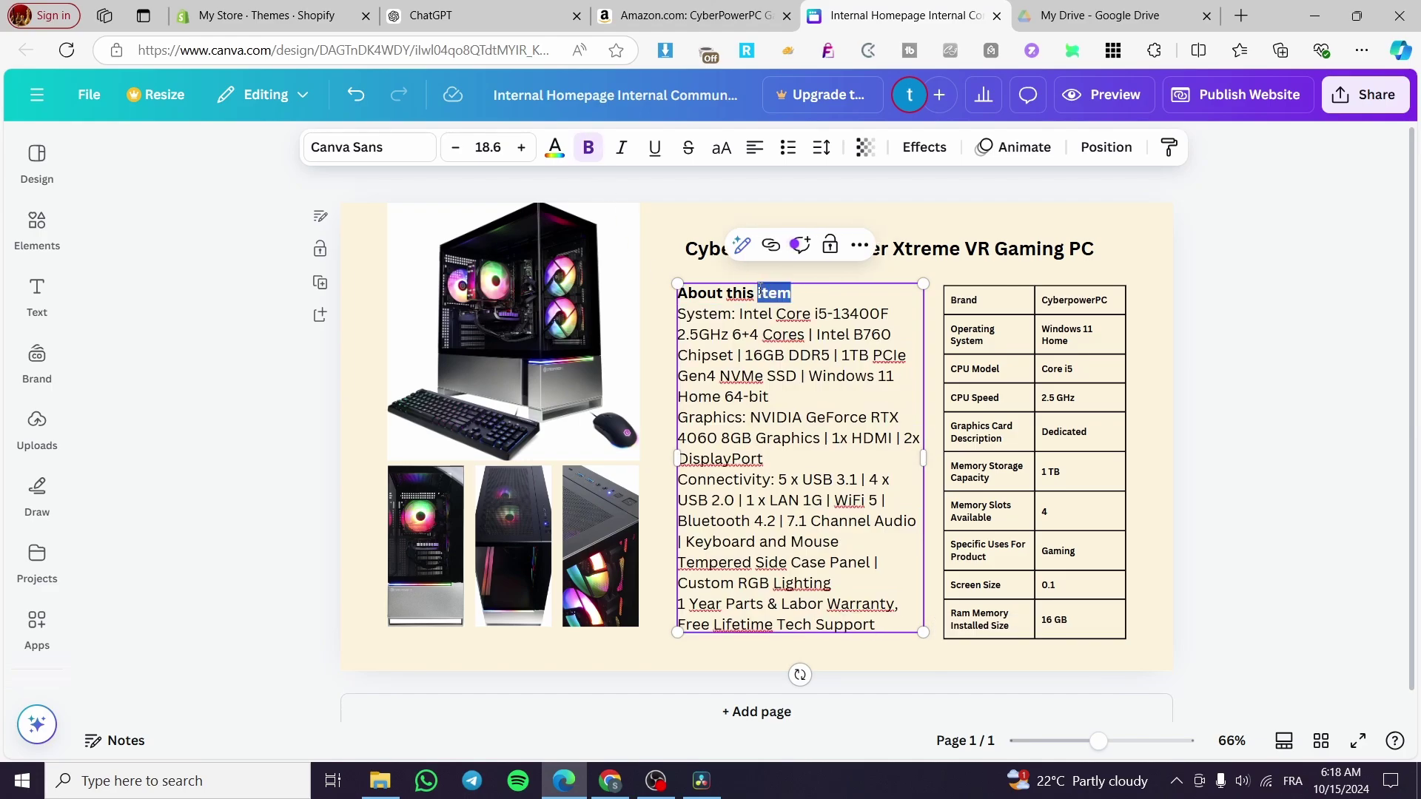
{"action": "type", "text": "PC"}
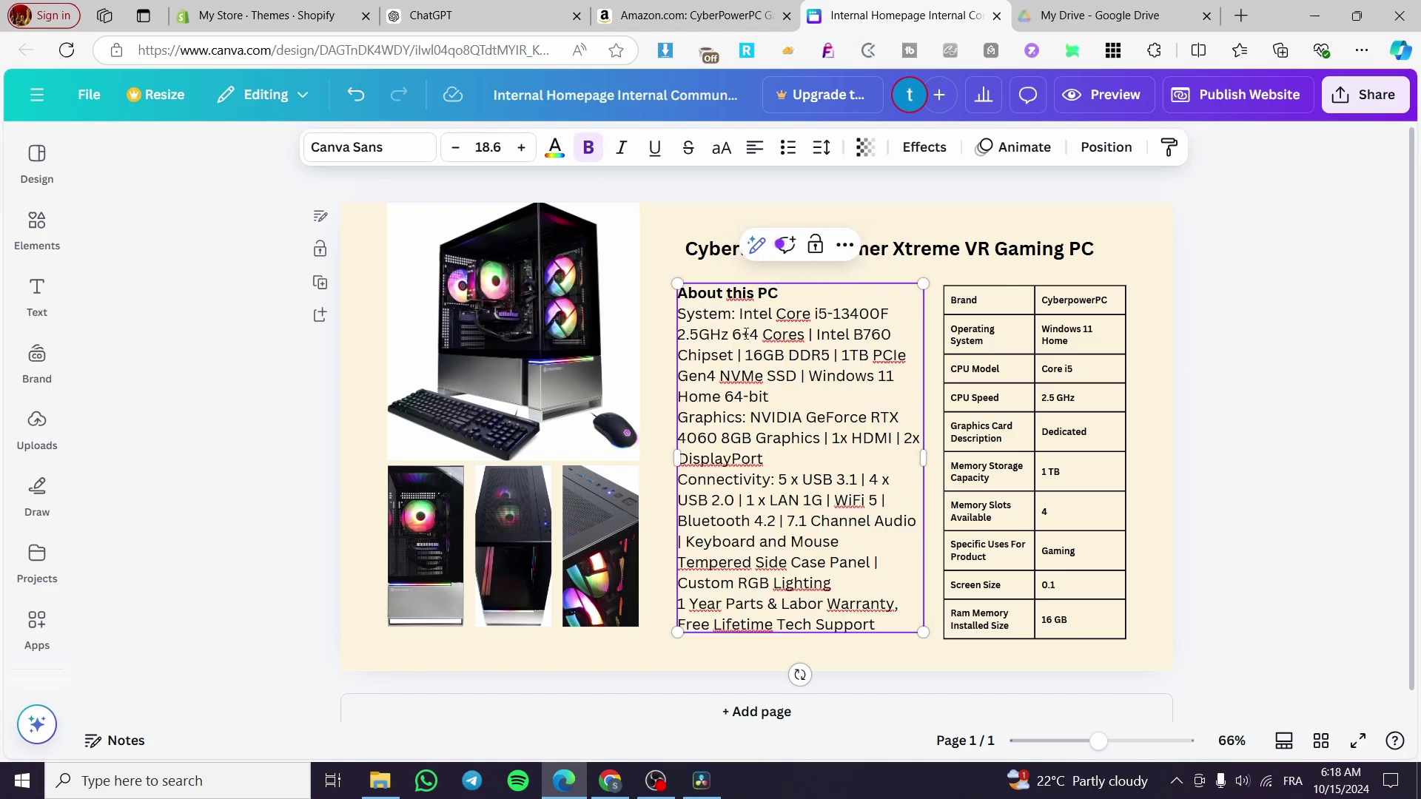
Give the description's body text below the "About this PC" heading a different sans-serif font.
{"action": "left_click", "coordinate": [741, 335]}
{"action": "key", "text": "shift+Down"}
{"action": "key", "text": "shift+Down"}
{"action": "key", "text": "shift+Down"}
{"action": "key", "text": "shift+Down"}
{"action": "key", "text": "shift+Down"}
{"action": "key", "text": "shift+Down"}
{"action": "key", "text": "shift+Down"}
{"action": "key", "text": "shift+Down"}
{"action": "key", "text": "shift+Down"}
{"action": "key", "text": "shift+Down"}
{"action": "key", "text": "shift+Down"}
{"action": "key", "text": "shift+Down"}
{"action": "key", "text": "shift+Down"}
{"action": "key", "text": "shift+Down"}
{"action": "key", "text": "shift+Down"}
{"action": "key", "text": "shift+Down"}
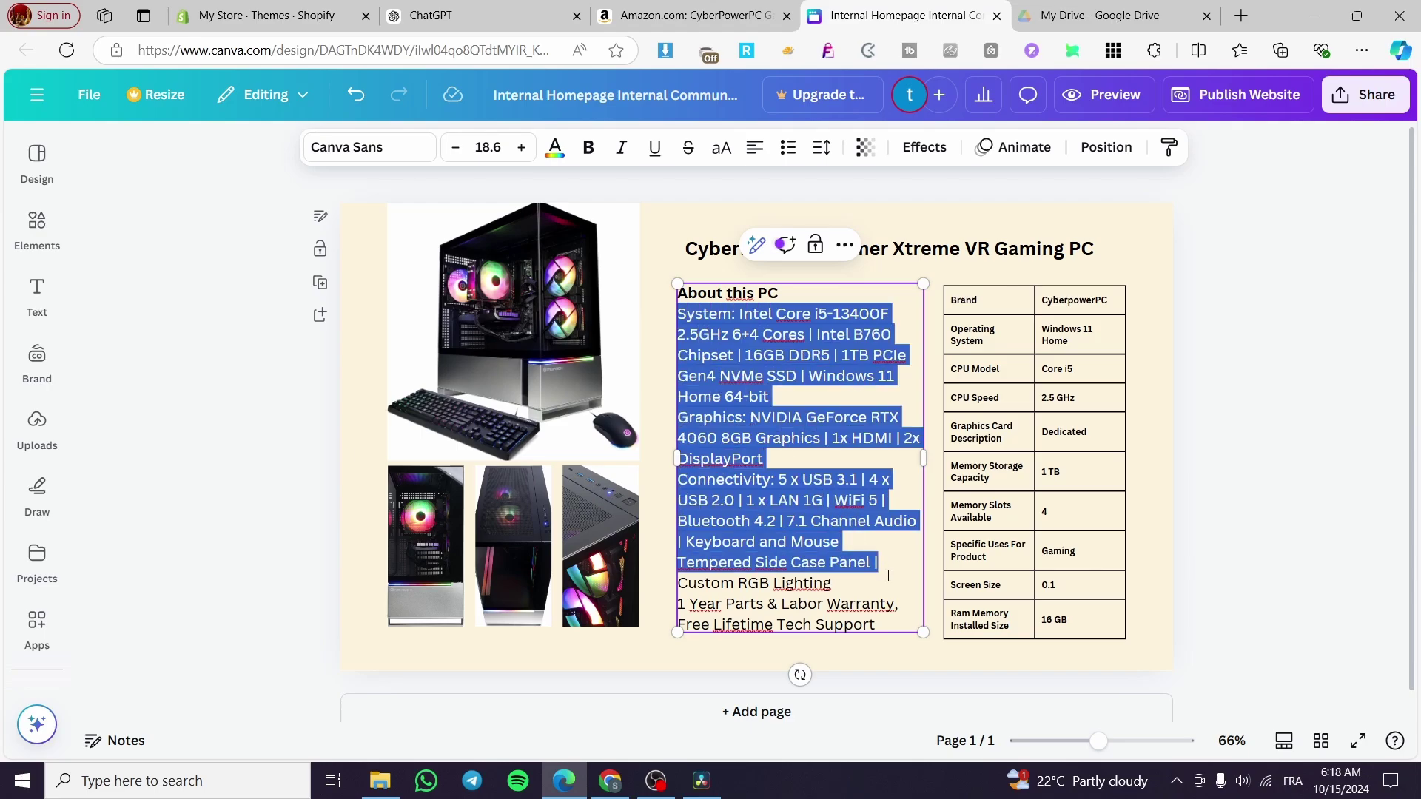
{"action": "left_click", "coordinate": [408, 156]}
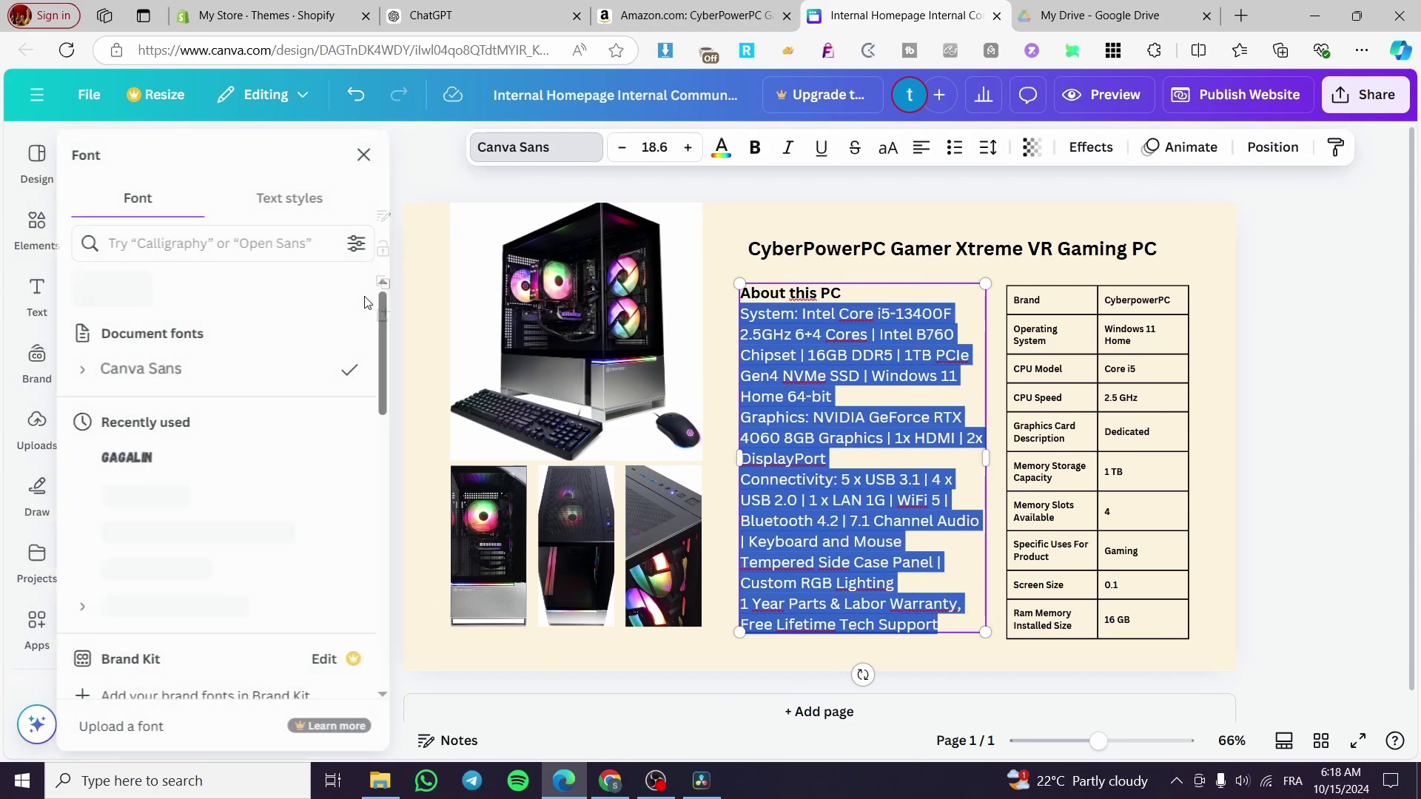
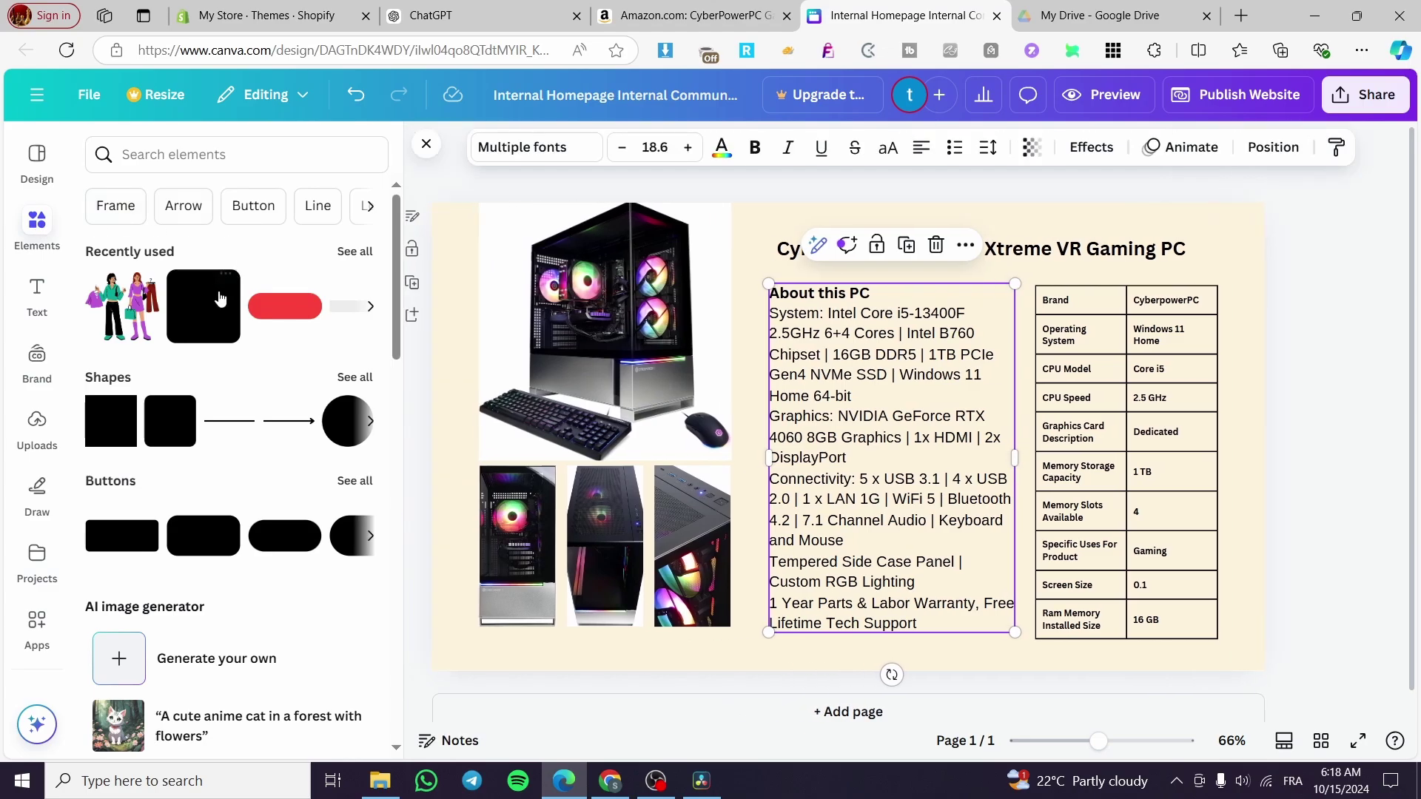
Add a rounded rectangle, flatten it into a white button shape and place it below the description.
{"action": "left_click", "coordinate": [199, 314]}
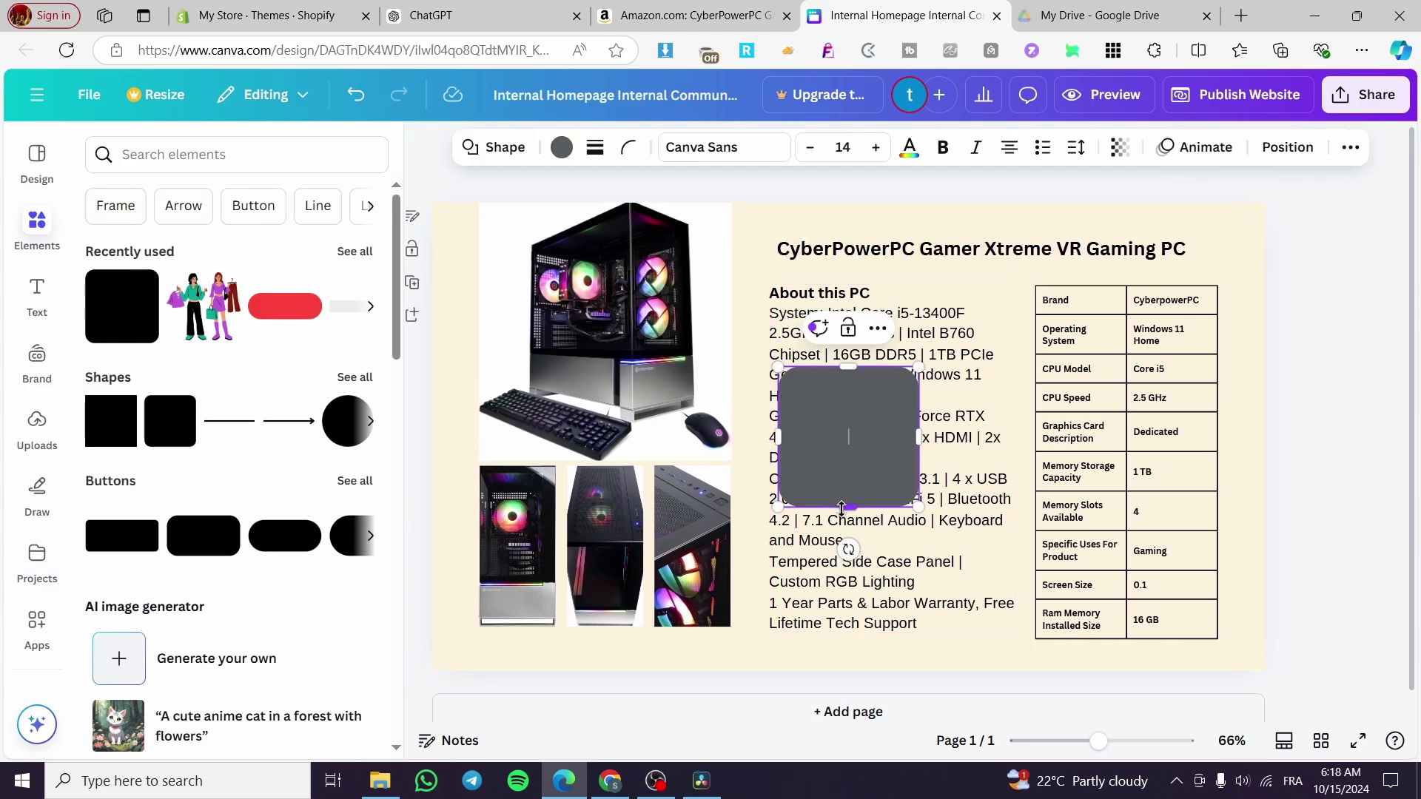
{"action": "left_click_drag", "start_coordinate": [842, 509], "coordinate": [945, 386]}
{"action": "left_click", "coordinate": [563, 148]}
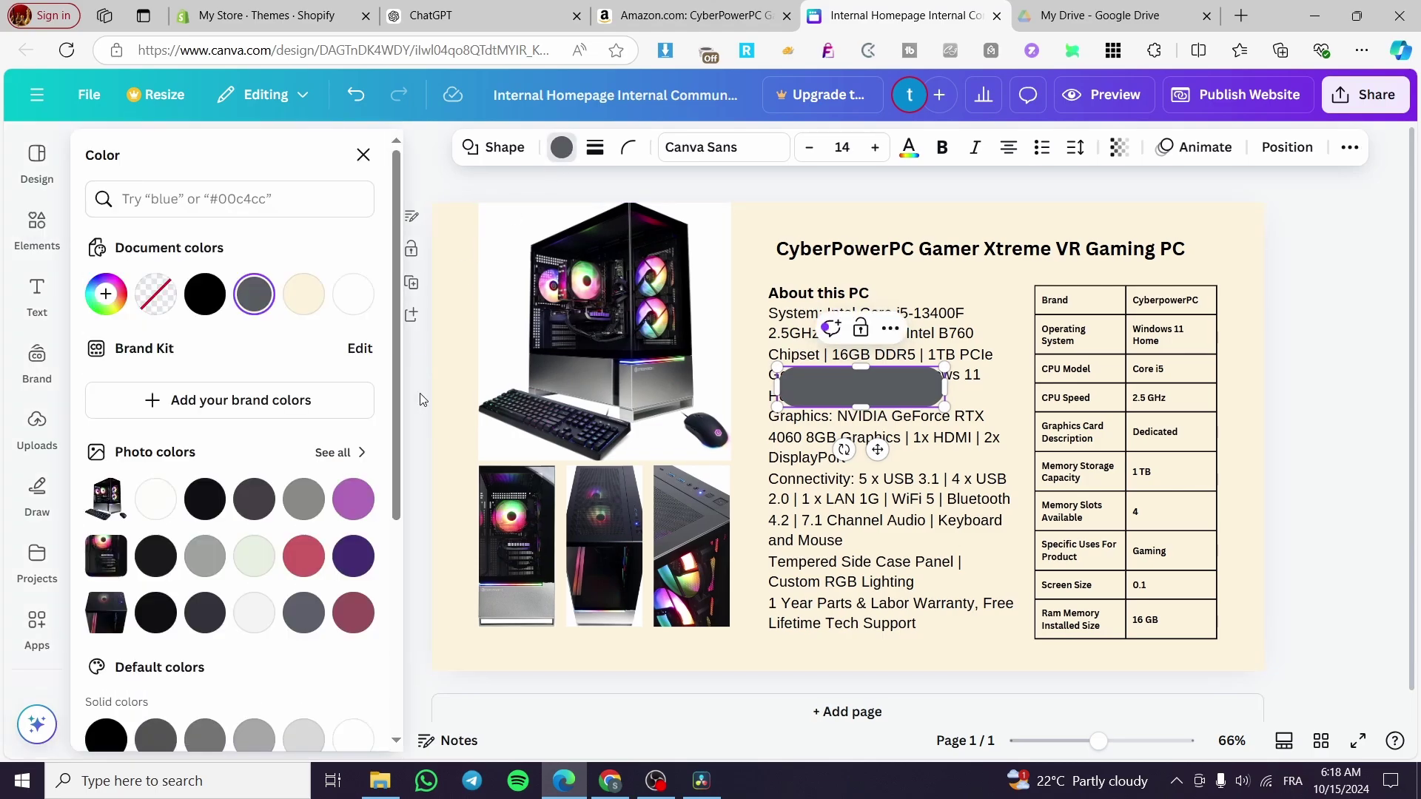
{"action": "left_click", "coordinate": [353, 295]}
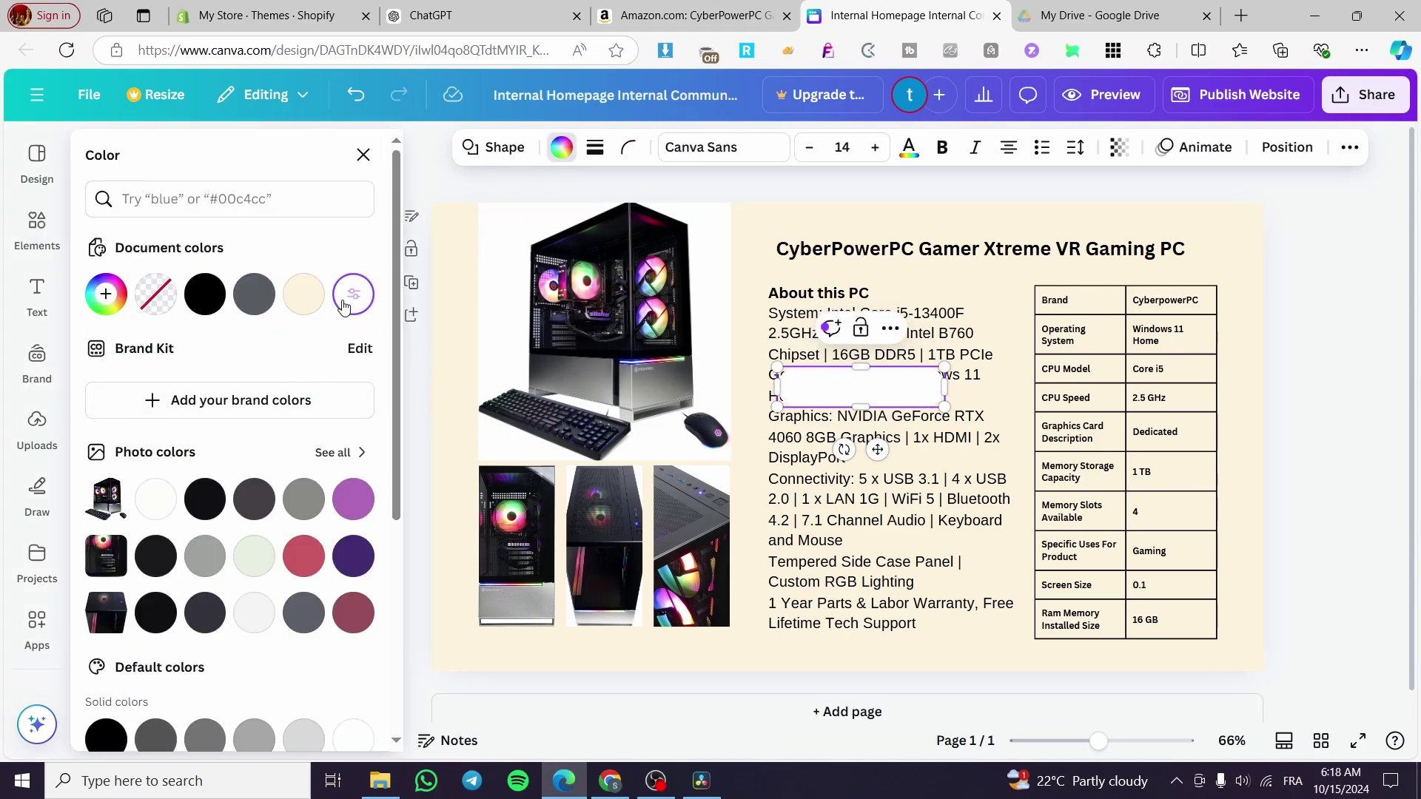
{"action": "left_click_drag", "start_coordinate": [834, 413], "coordinate": [873, 704]}
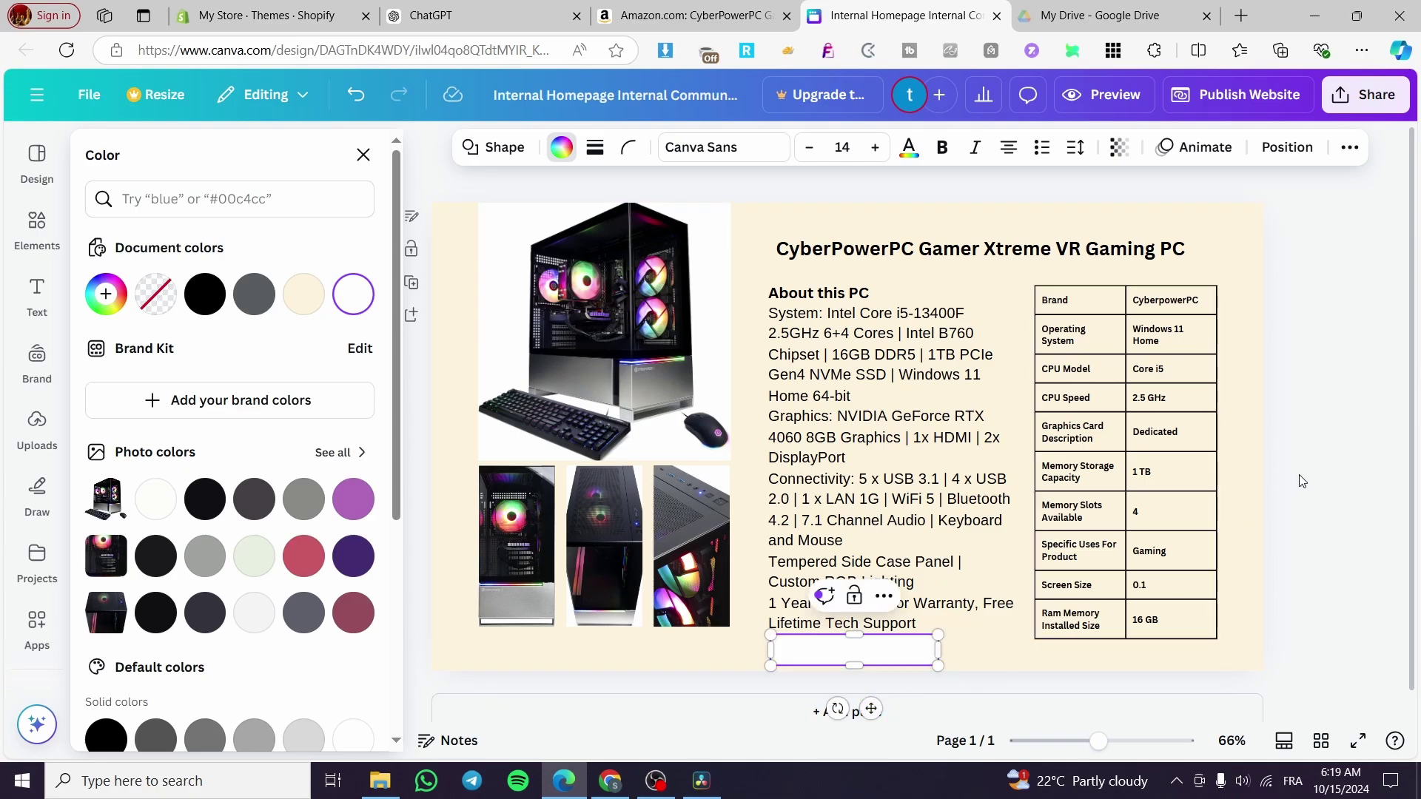
{"action": "left_click", "coordinate": [1316, 473]}
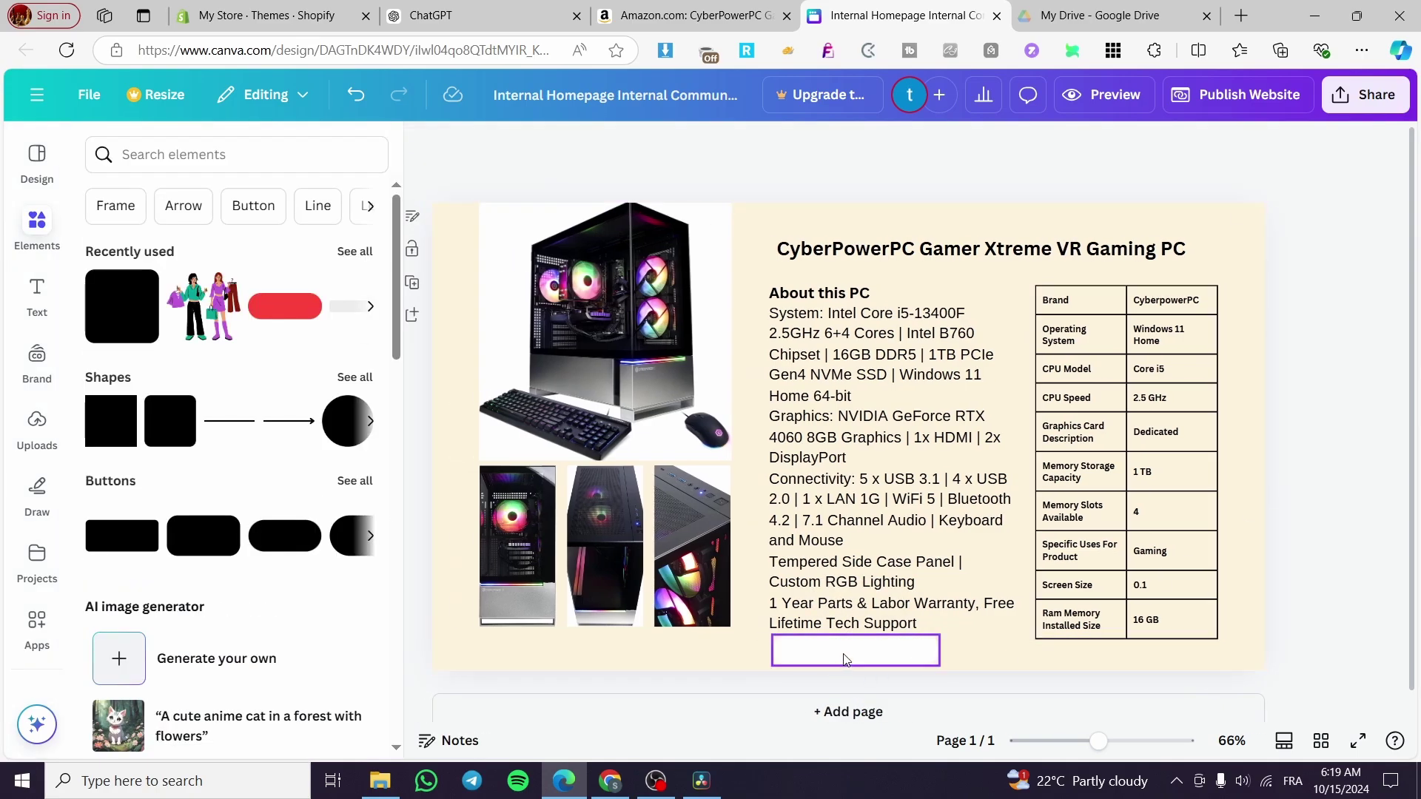
Move the button shape below the photo gallery and fill it with red.
{"action": "left_click_drag", "start_coordinate": [842, 656], "coordinate": [585, 651]}
{"action": "left_click", "coordinate": [35, 291]}
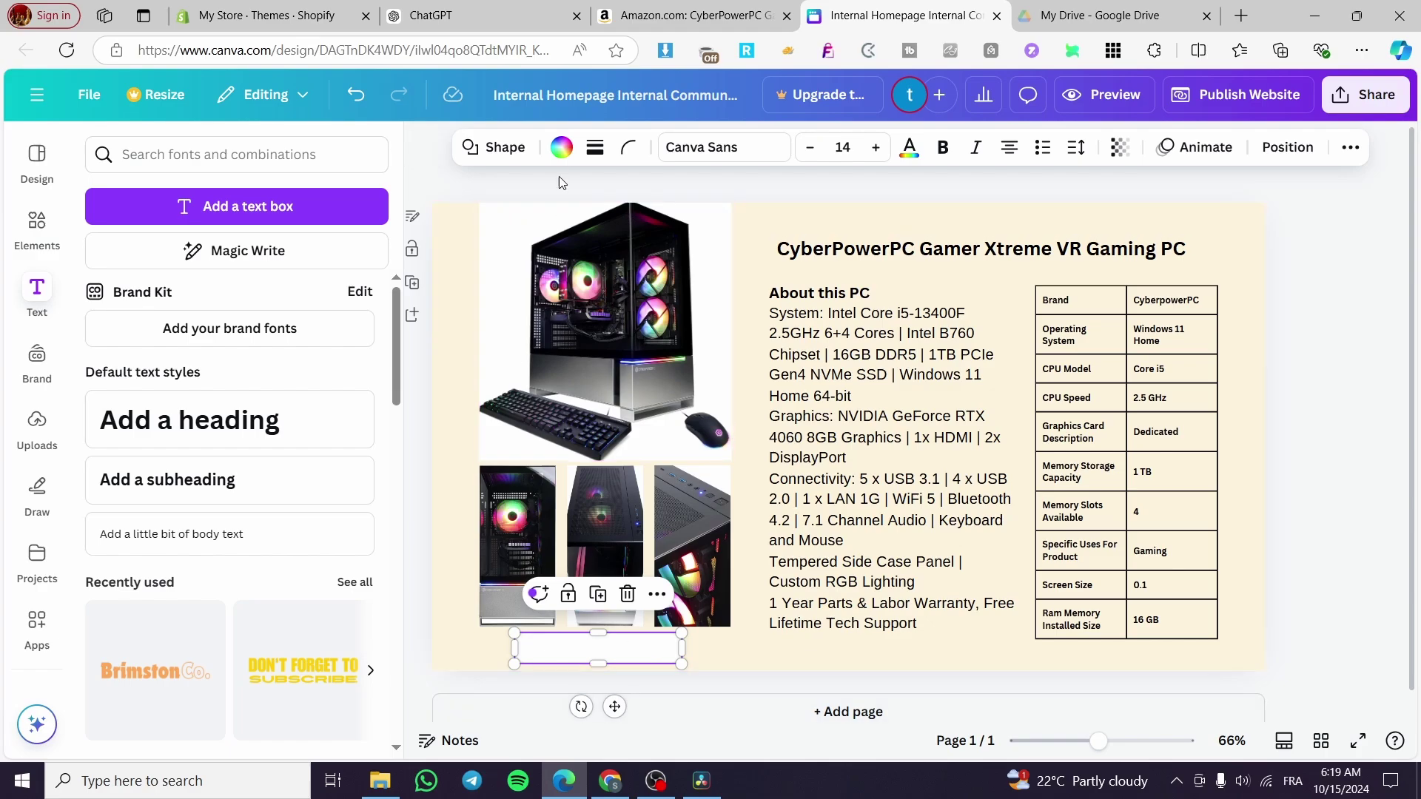
{"action": "left_click", "coordinate": [562, 147]}
{"action": "scroll", "coordinate": [304, 587], "scroll_direction": "down", "scroll_amount": 3}
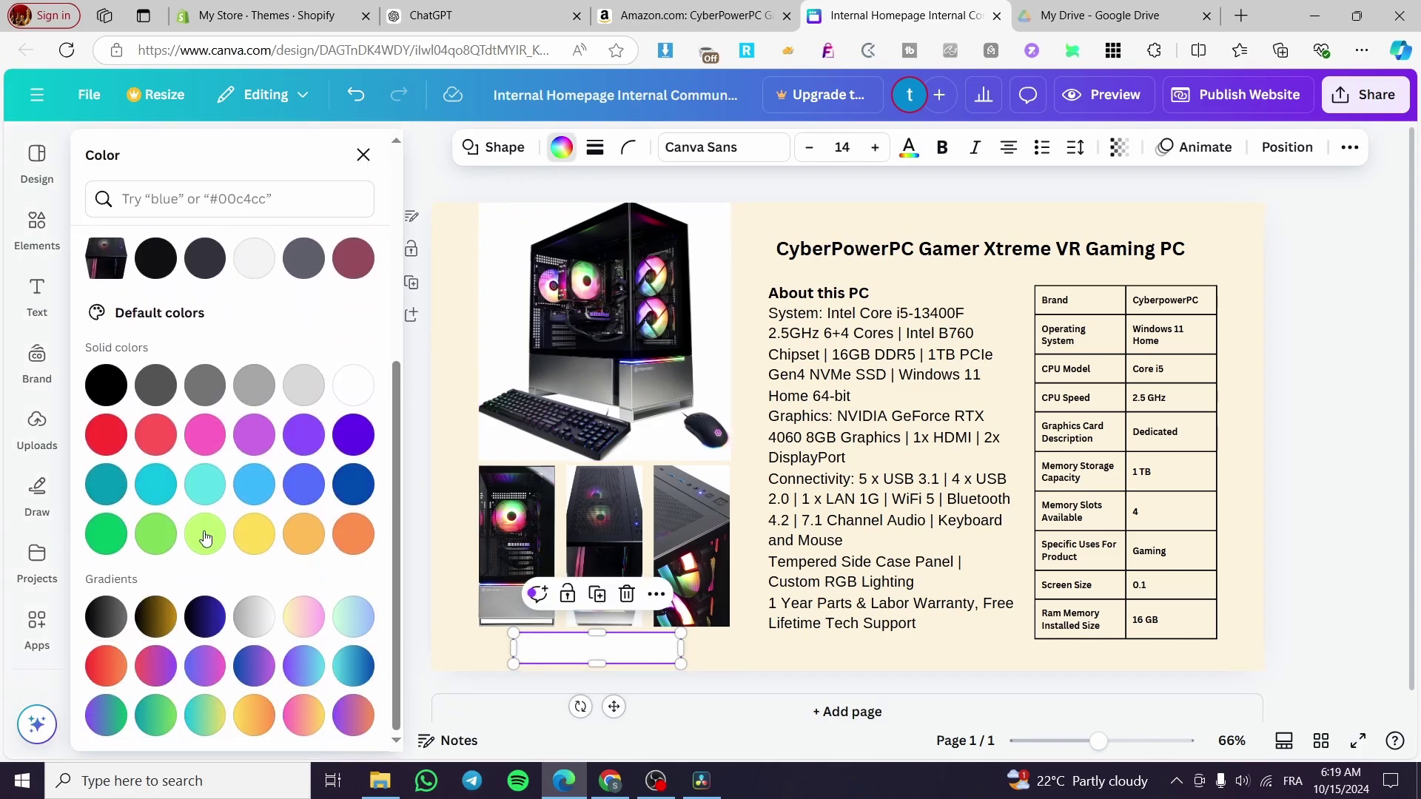
{"action": "left_click", "coordinate": [106, 435]}
{"action": "left_click", "coordinate": [1276, 482]}
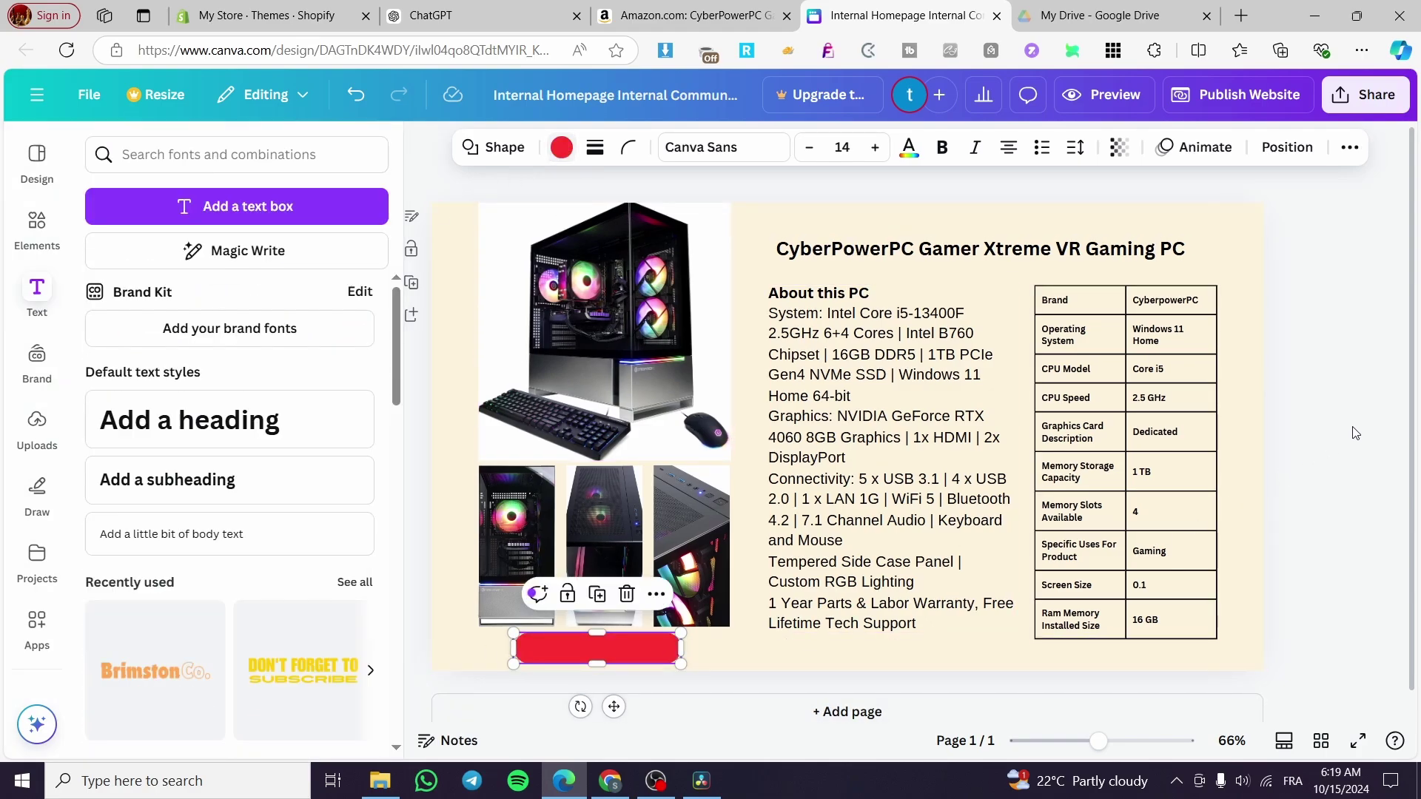
{"action": "right_click", "coordinate": [579, 648]}
{"action": "left_click", "coordinate": [532, 648]}
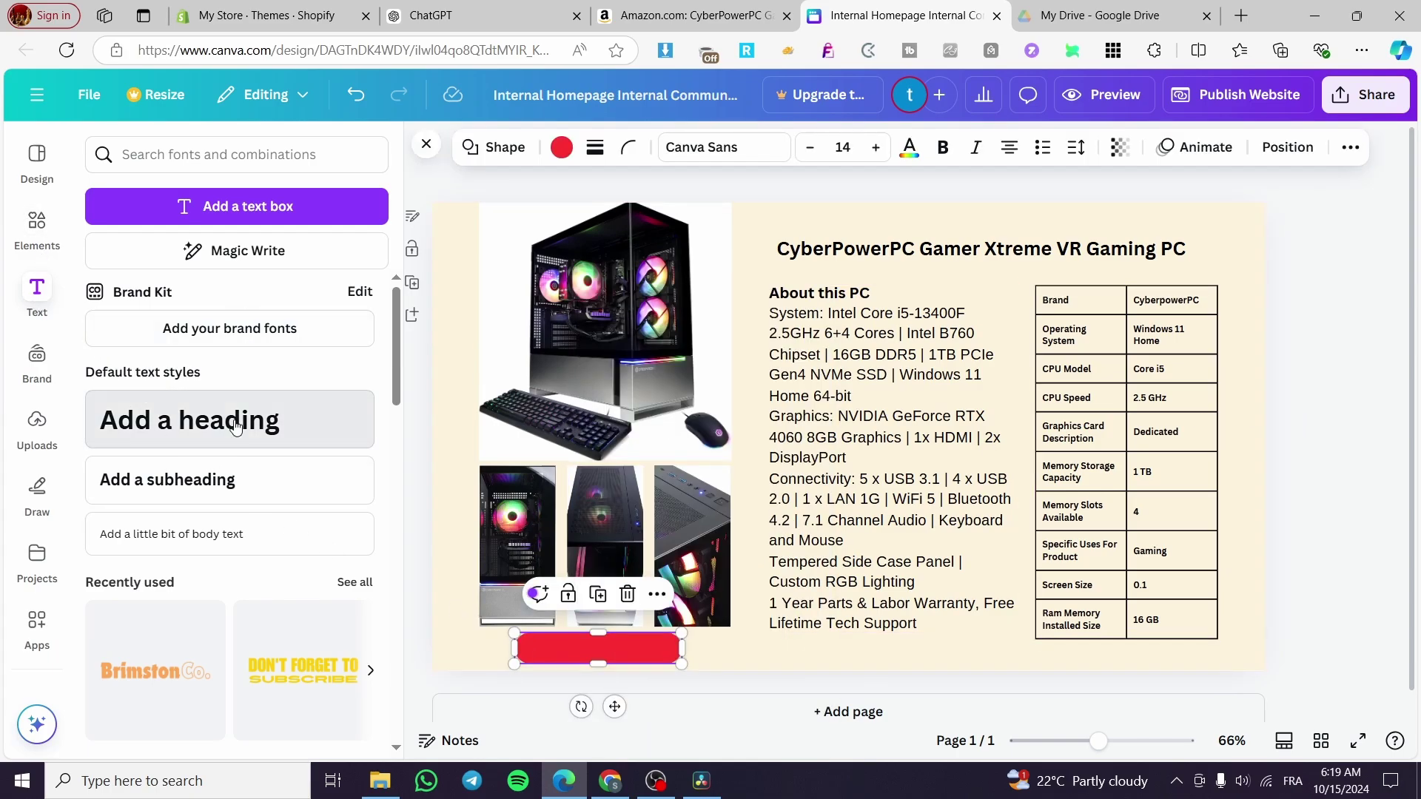
Add a heading text box reading "Buy it NOW".
{"action": "left_click", "coordinate": [189, 420]}
{"action": "type", "text": "Buy is"}
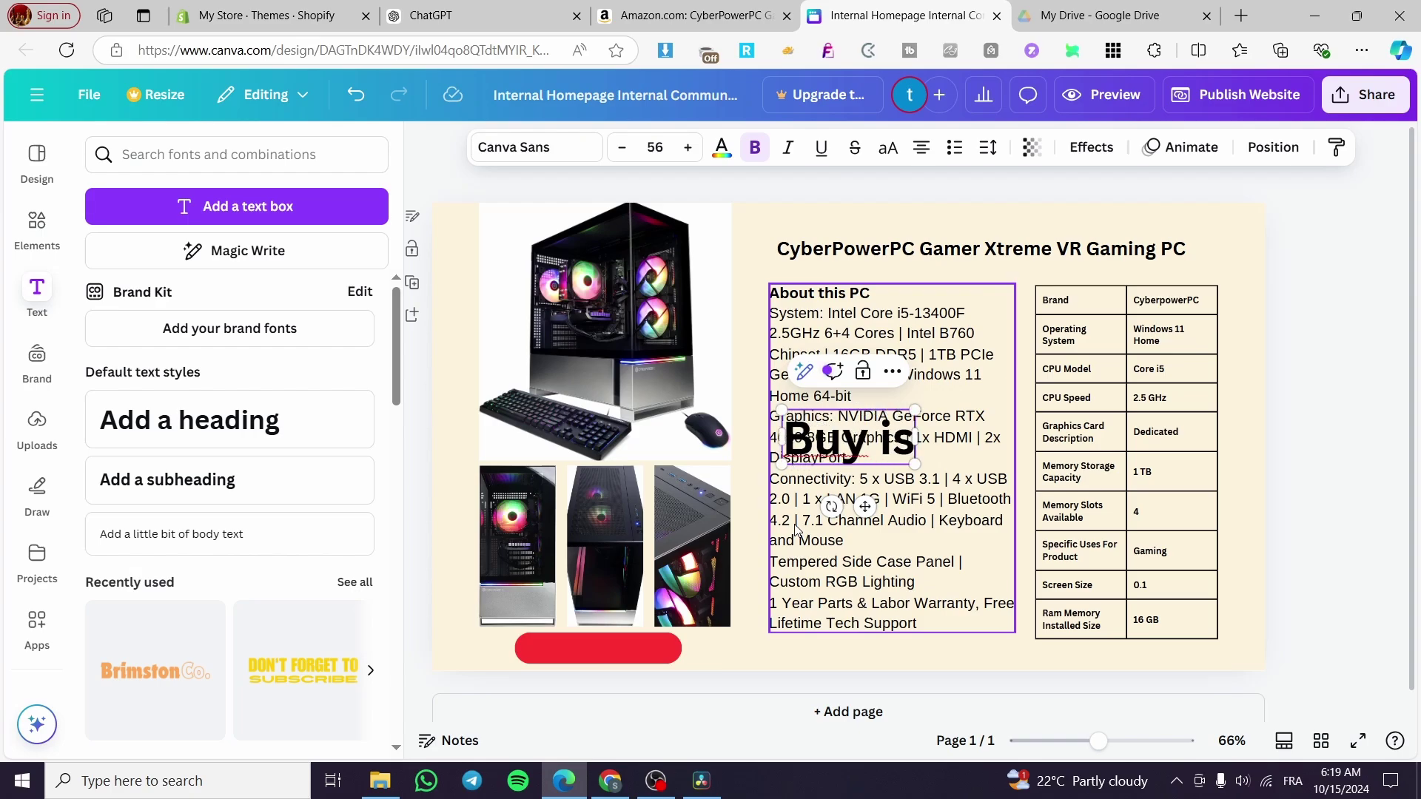
{"action": "key", "text": "BackSpace"}
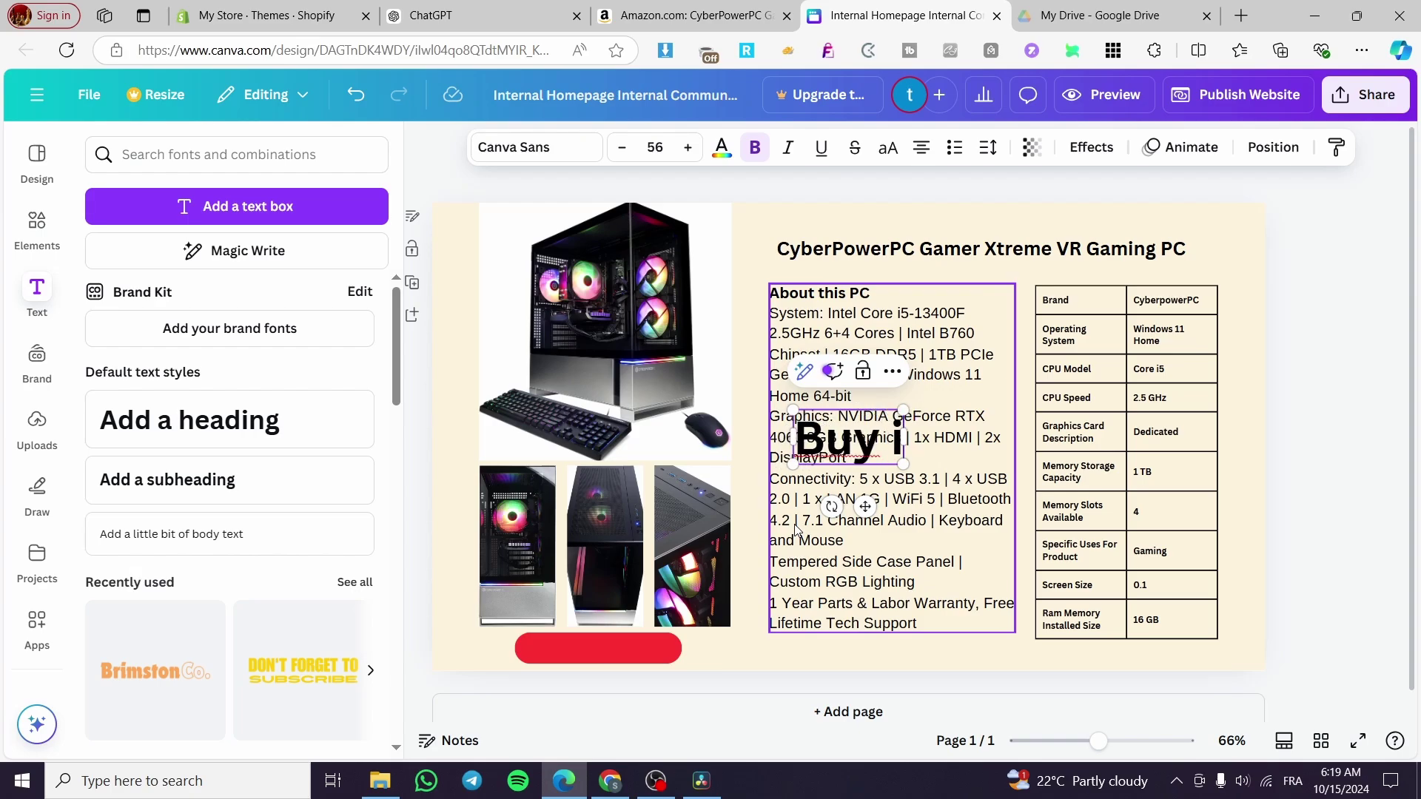
{"action": "type", "text": "t NOW"}
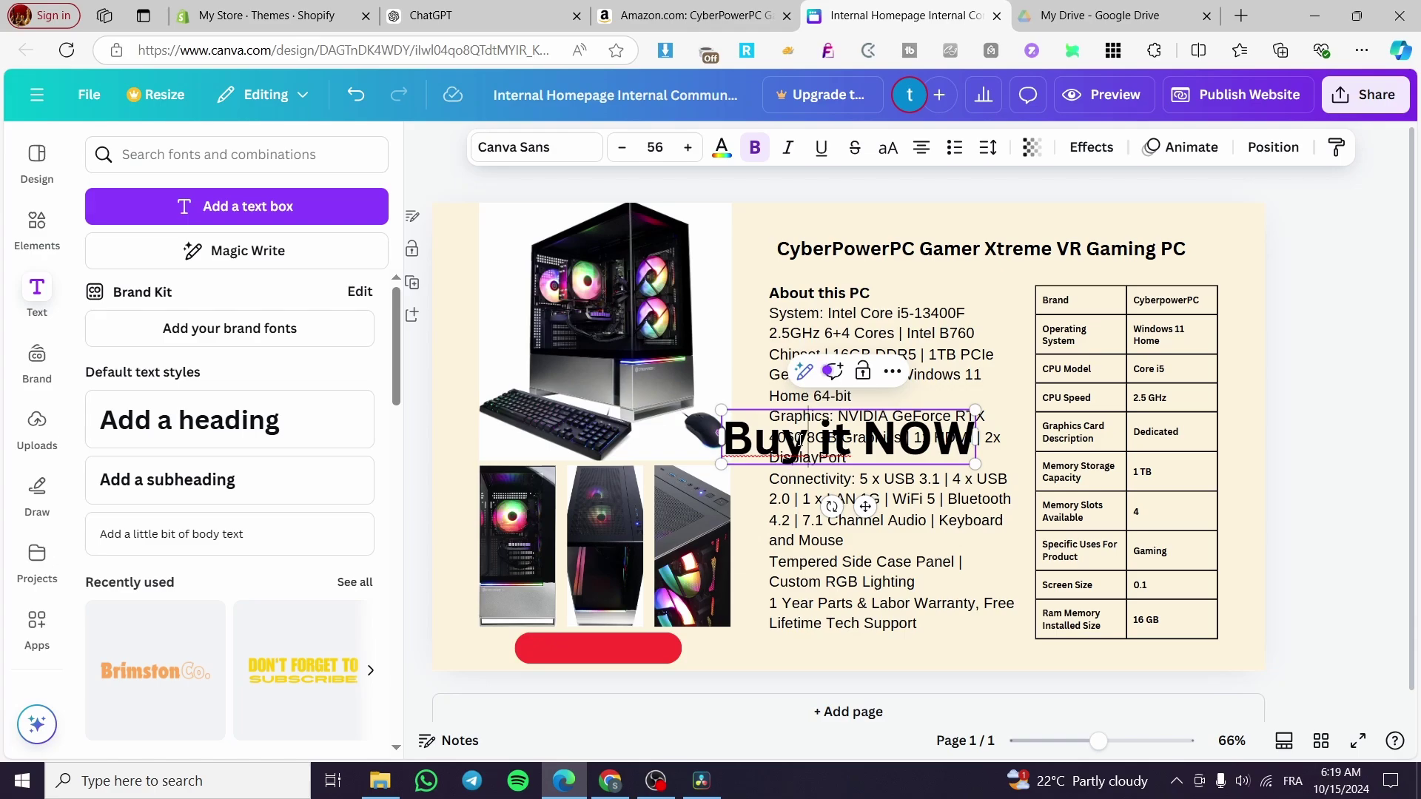
Color the "Buy it NOW" text white, shrink it to size 17 and center it on the red button.
{"action": "triple_click", "coordinate": [813, 442]}
{"action": "left_click", "coordinate": [722, 147]}
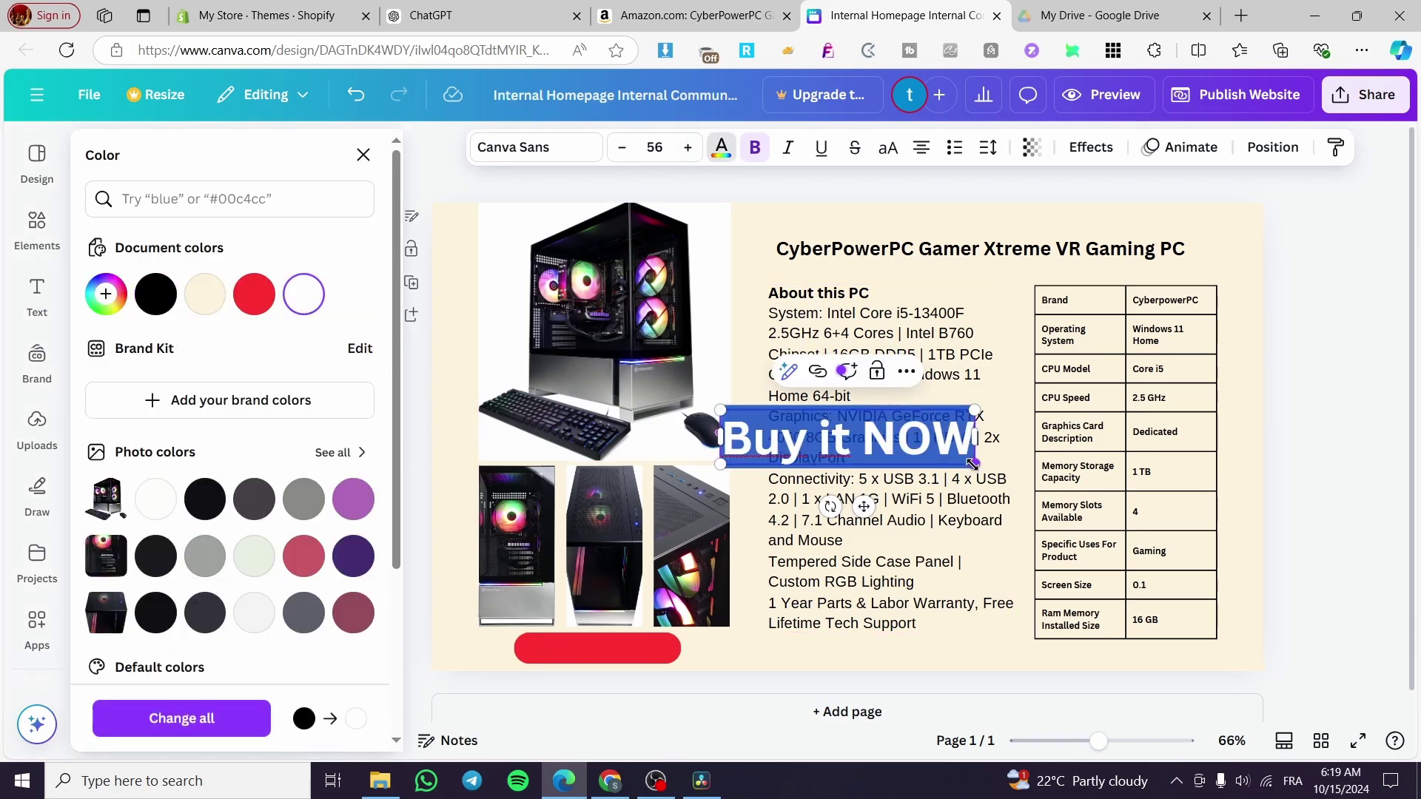
{"action": "left_click_drag", "start_coordinate": [972, 464], "coordinate": [604, 723]}
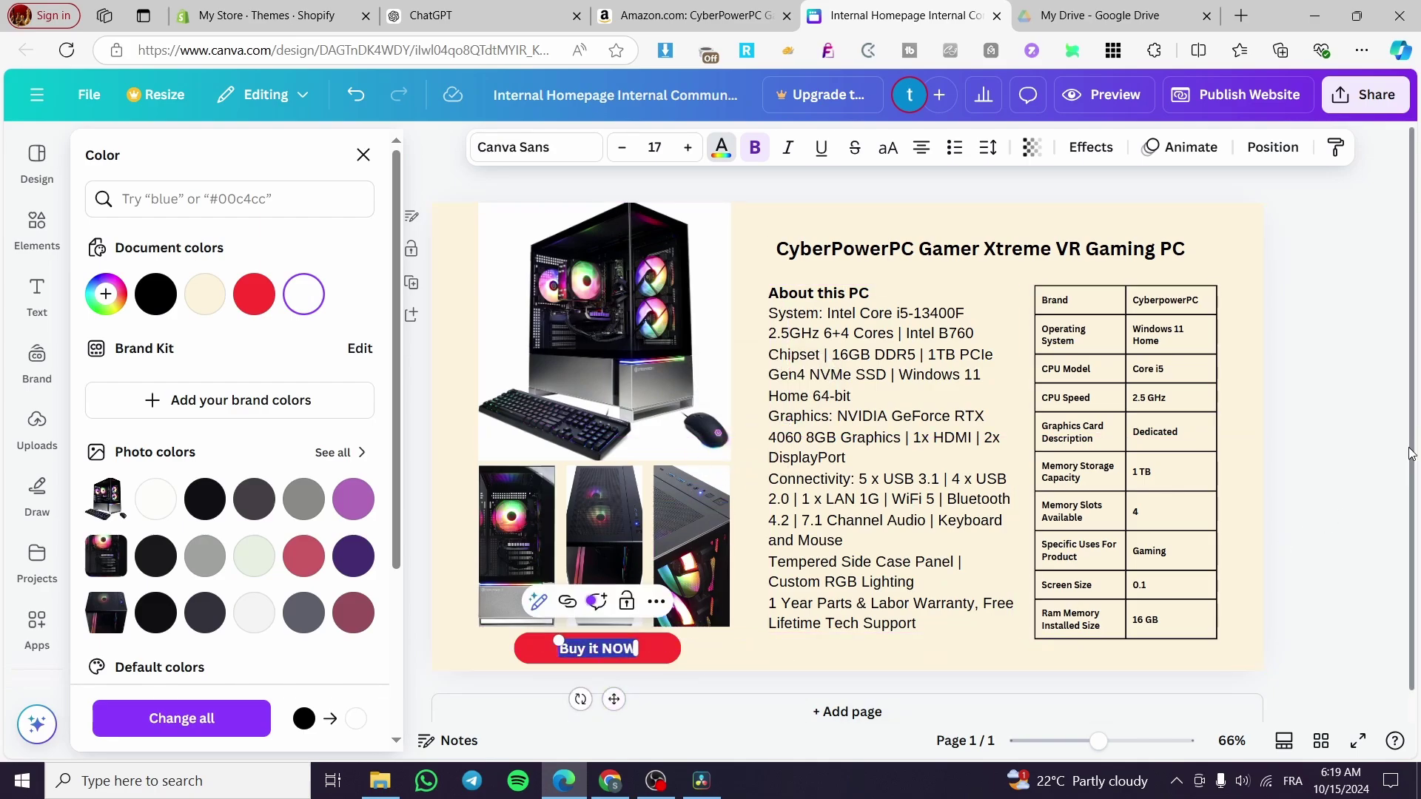
{"action": "left_click", "coordinate": [1375, 462]}
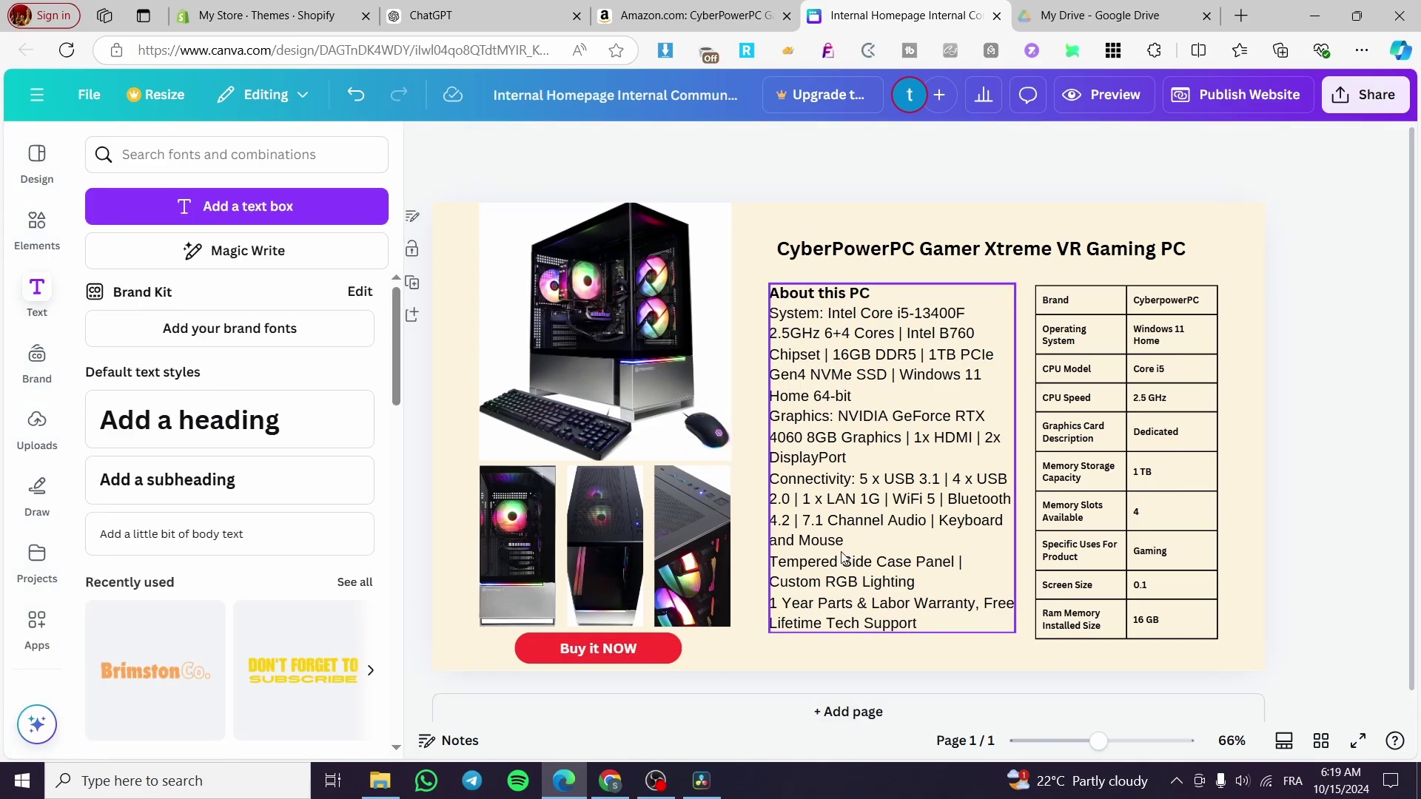
Switch to the product's Amazon page, generate its short affiliate text link and copy it.
{"action": "left_click", "coordinate": [689, 22]}
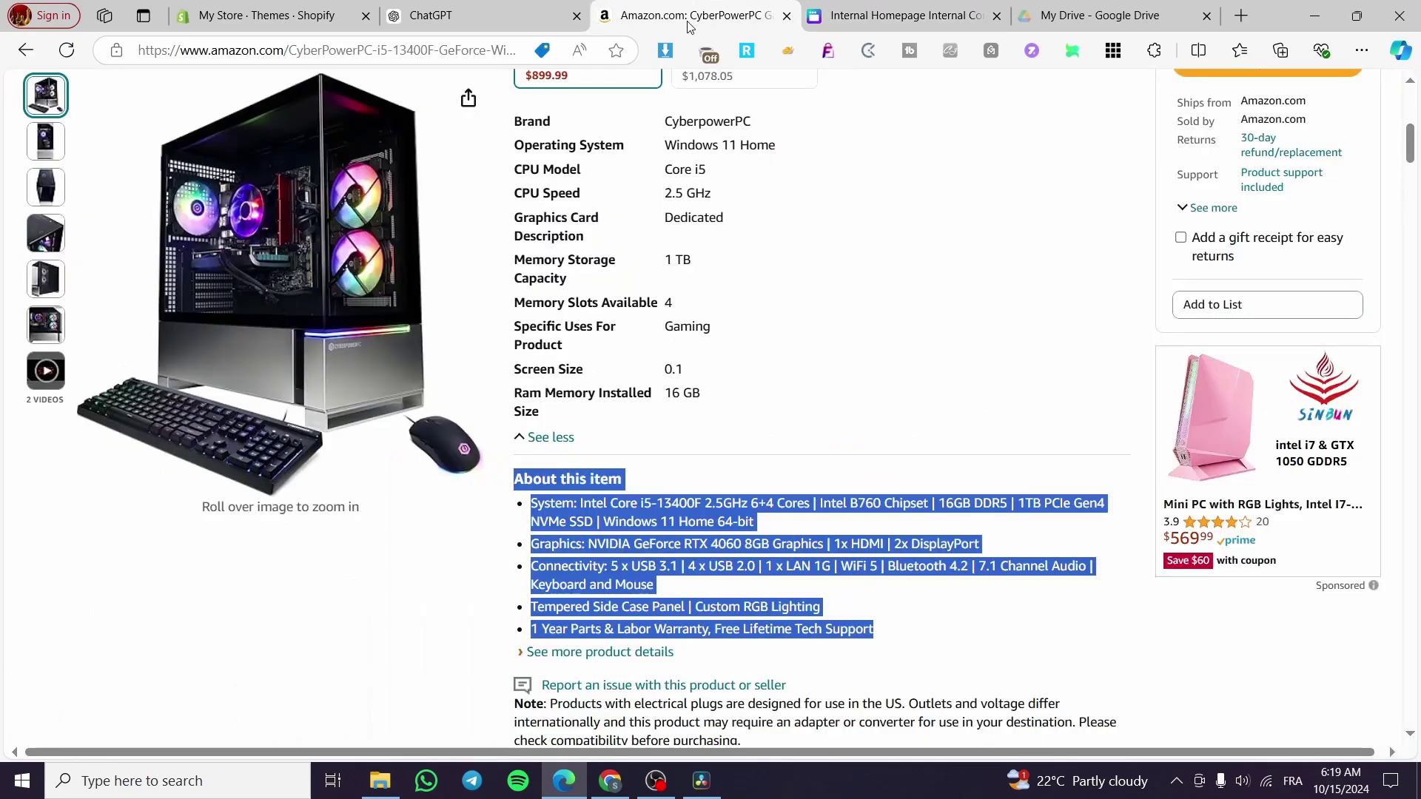
{"action": "scroll", "coordinate": [888, 97], "scroll_direction": "up", "scroll_amount": 8}
{"action": "left_click", "coordinate": [1082, 117]}
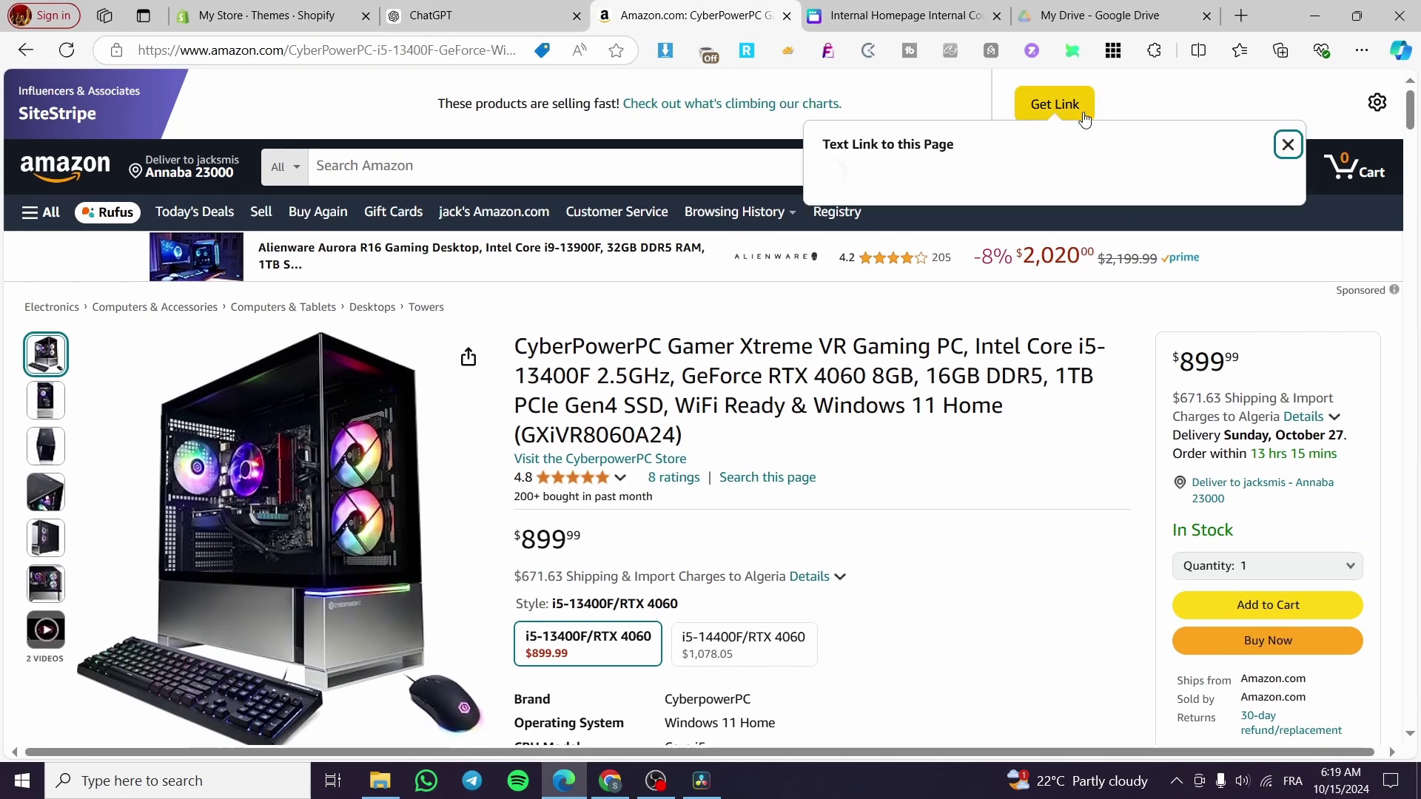
{"action": "right_click", "coordinate": [931, 274]}
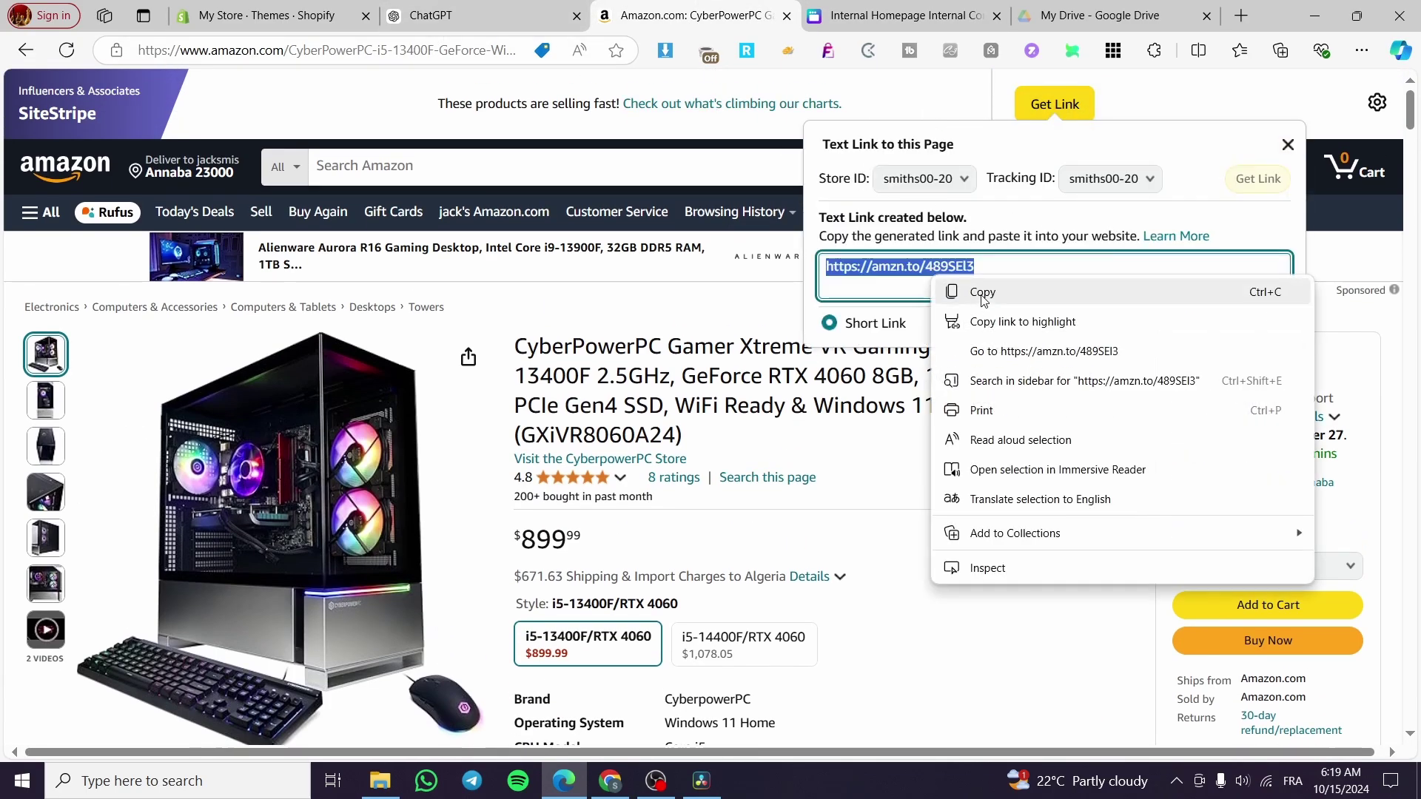
{"action": "left_click", "coordinate": [982, 293]}
Return to the Canva design and select the "Buy it NOW" text together with the red button shape.
{"action": "left_click", "coordinate": [903, 16]}
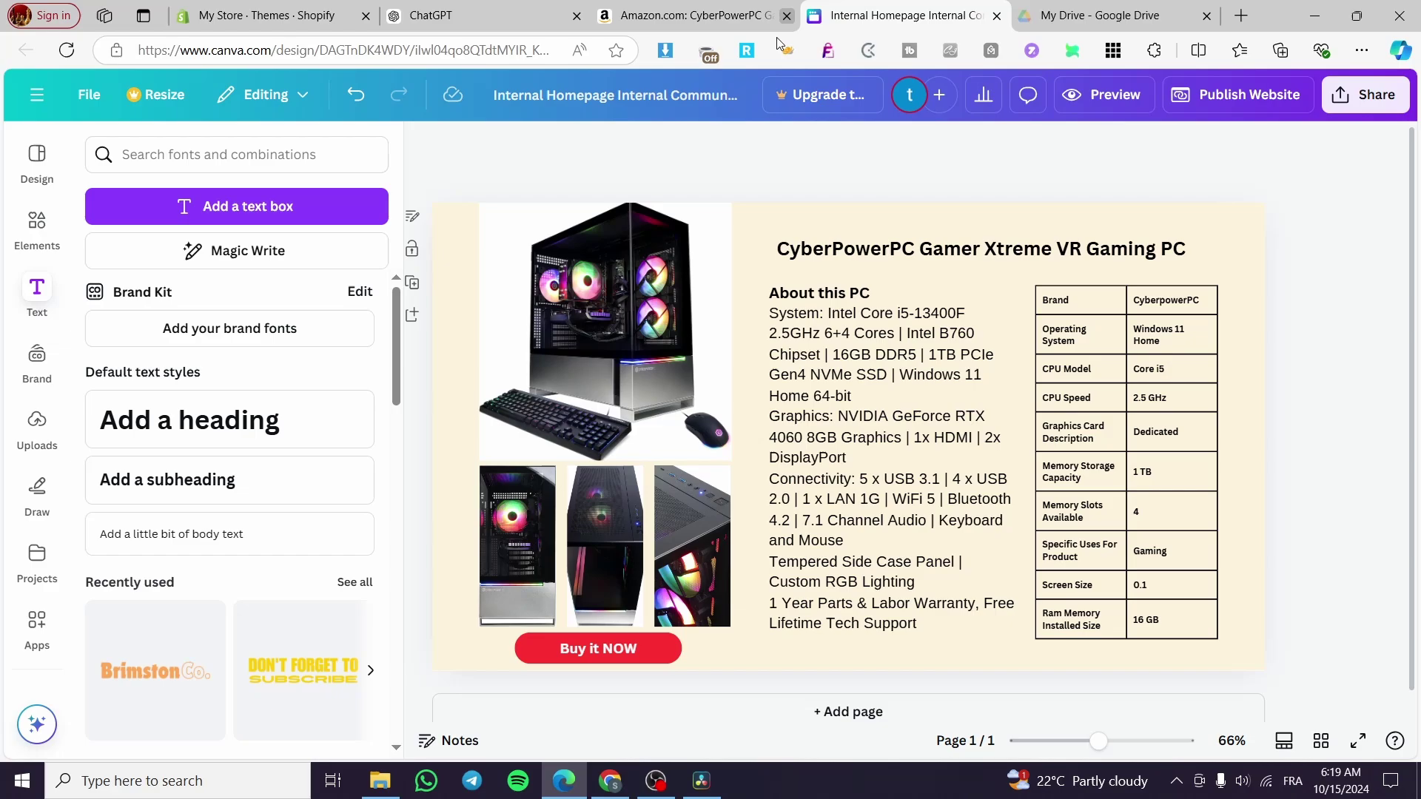
{"action": "left_click", "coordinate": [604, 659]}
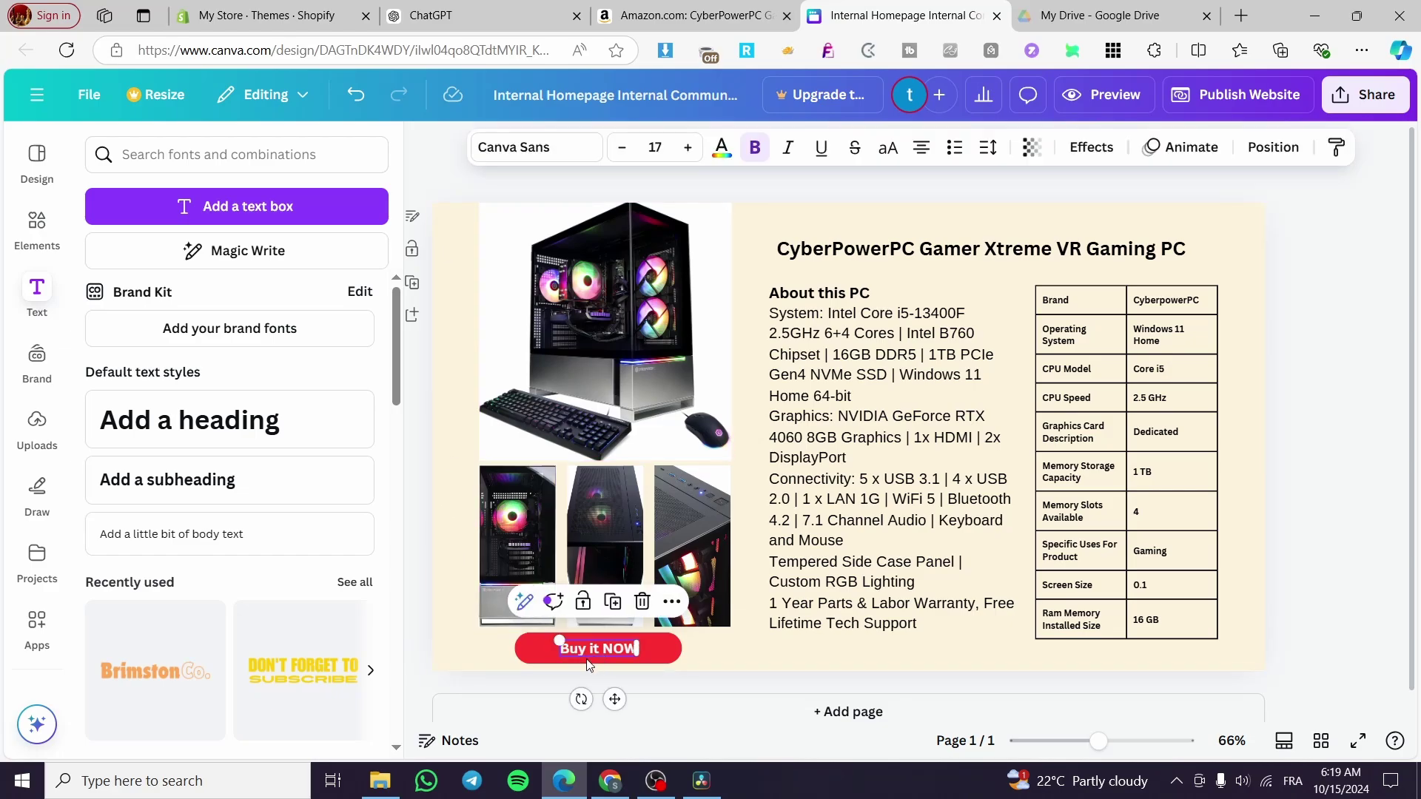
{"action": "left_click", "coordinate": [620, 633]}
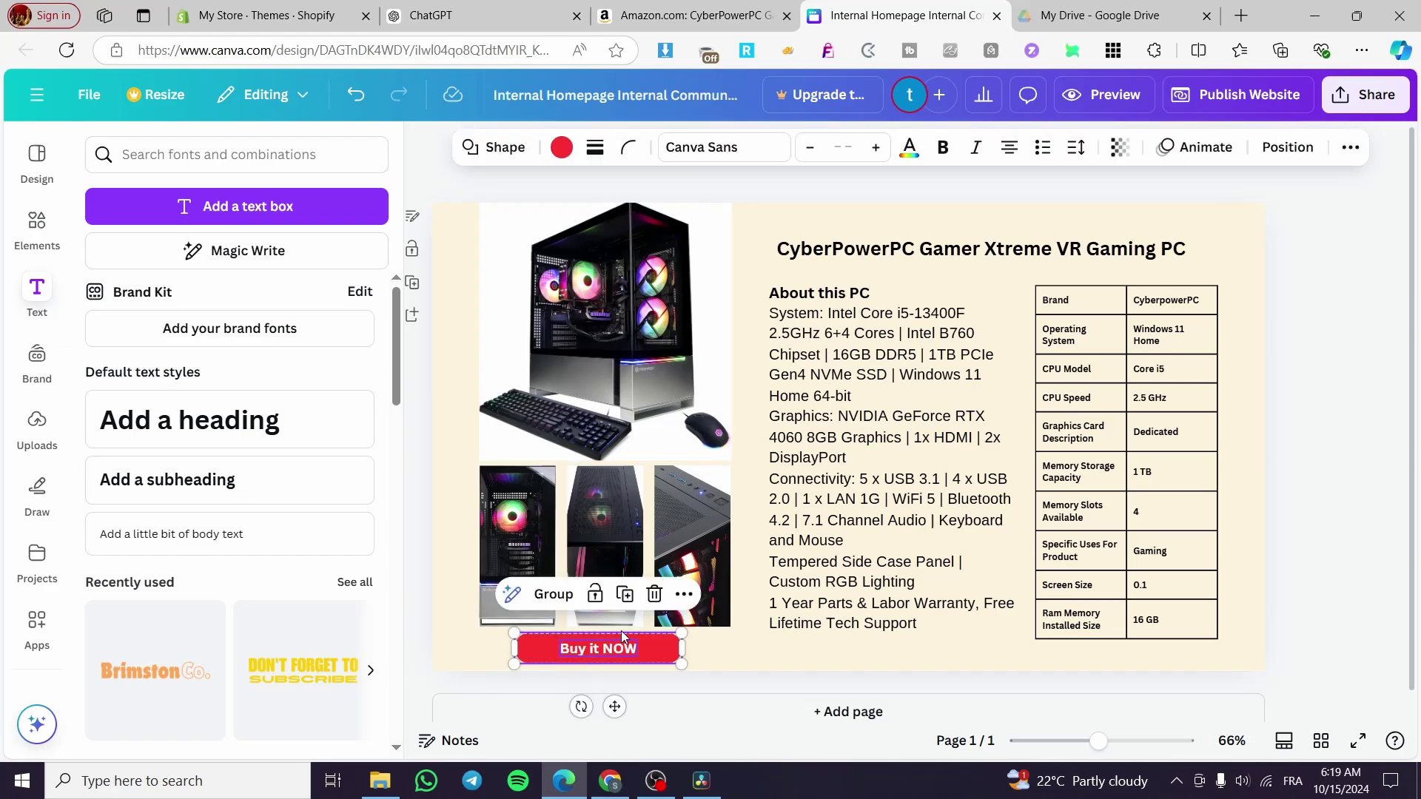
{"action": "left_click", "coordinate": [554, 595]}
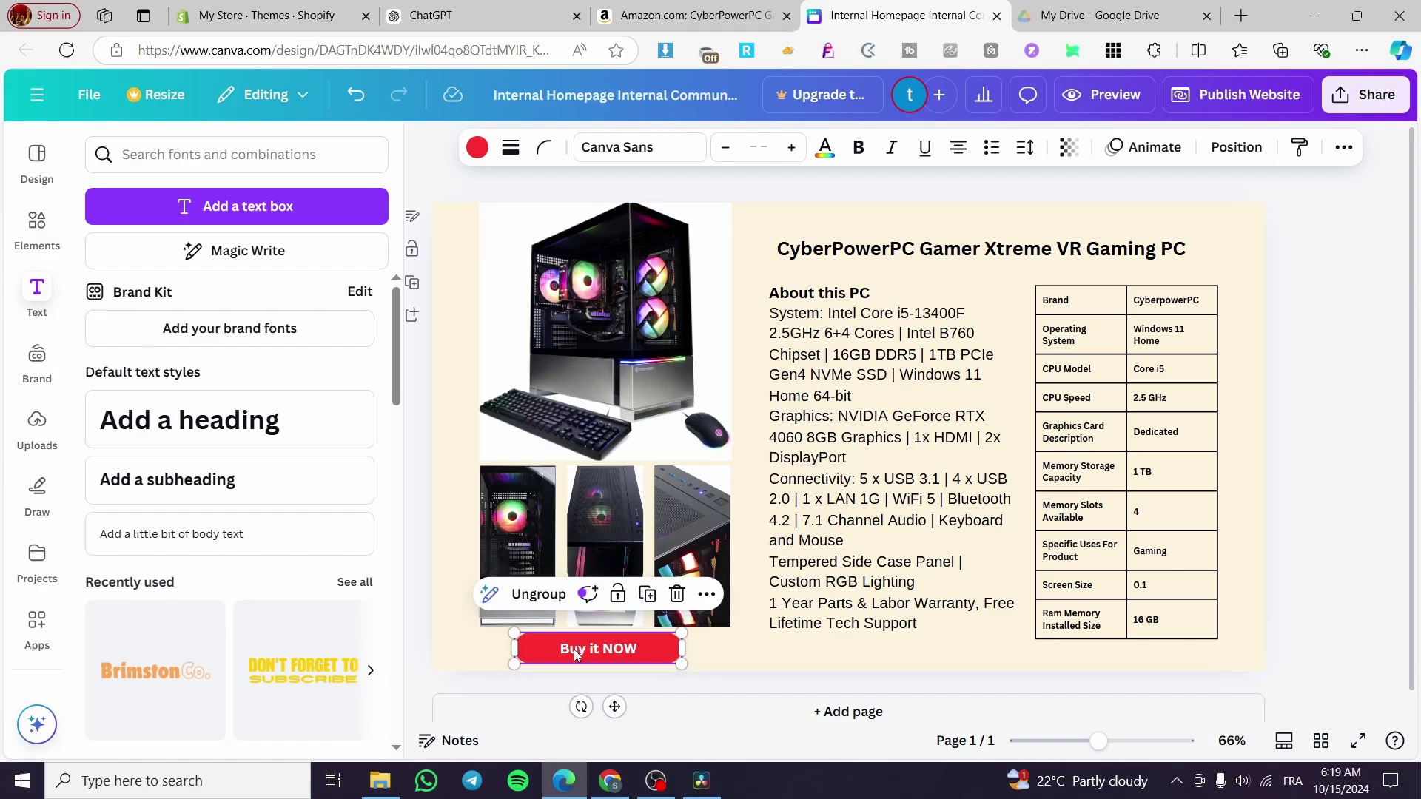
{"action": "left_click", "coordinate": [707, 595]}
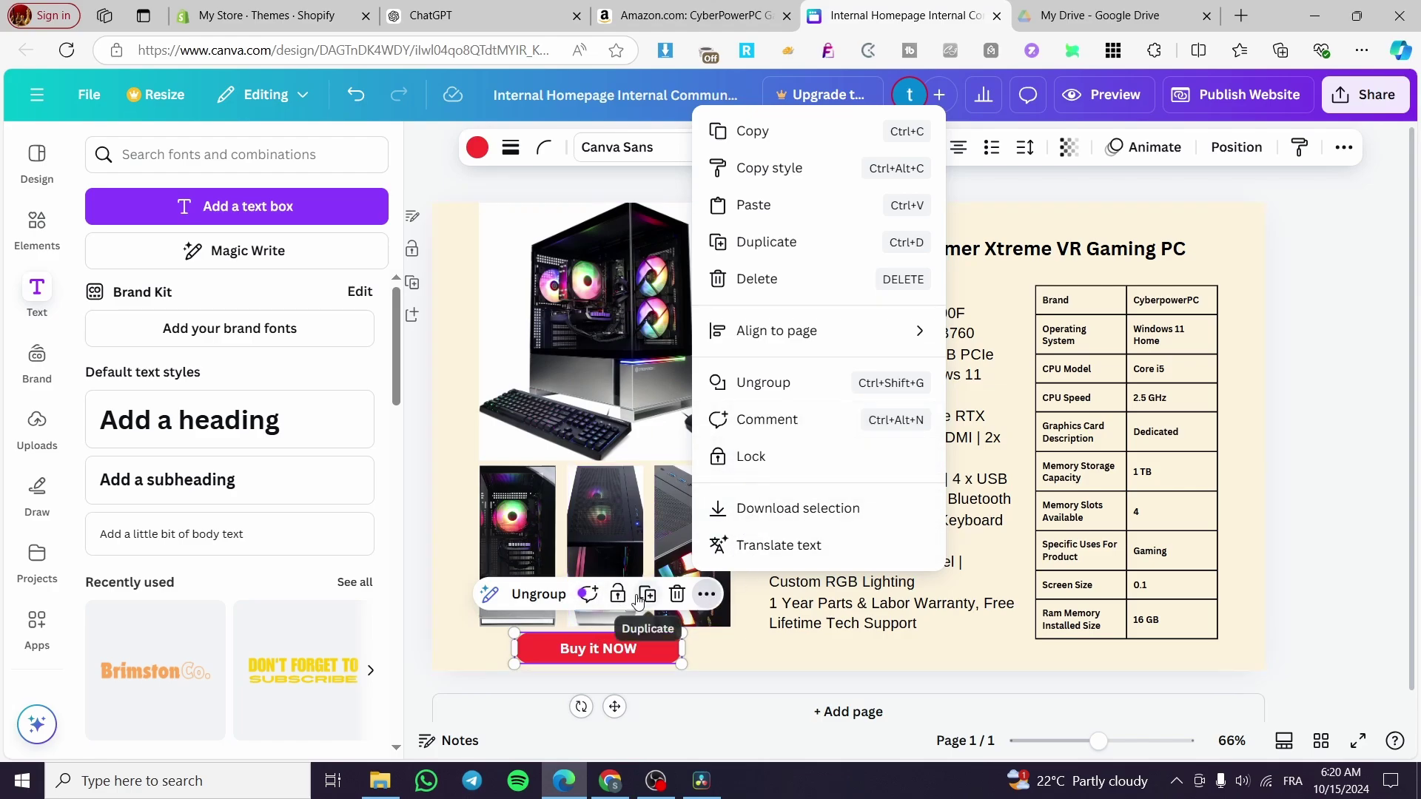
{"action": "left_click", "coordinate": [527, 600]}
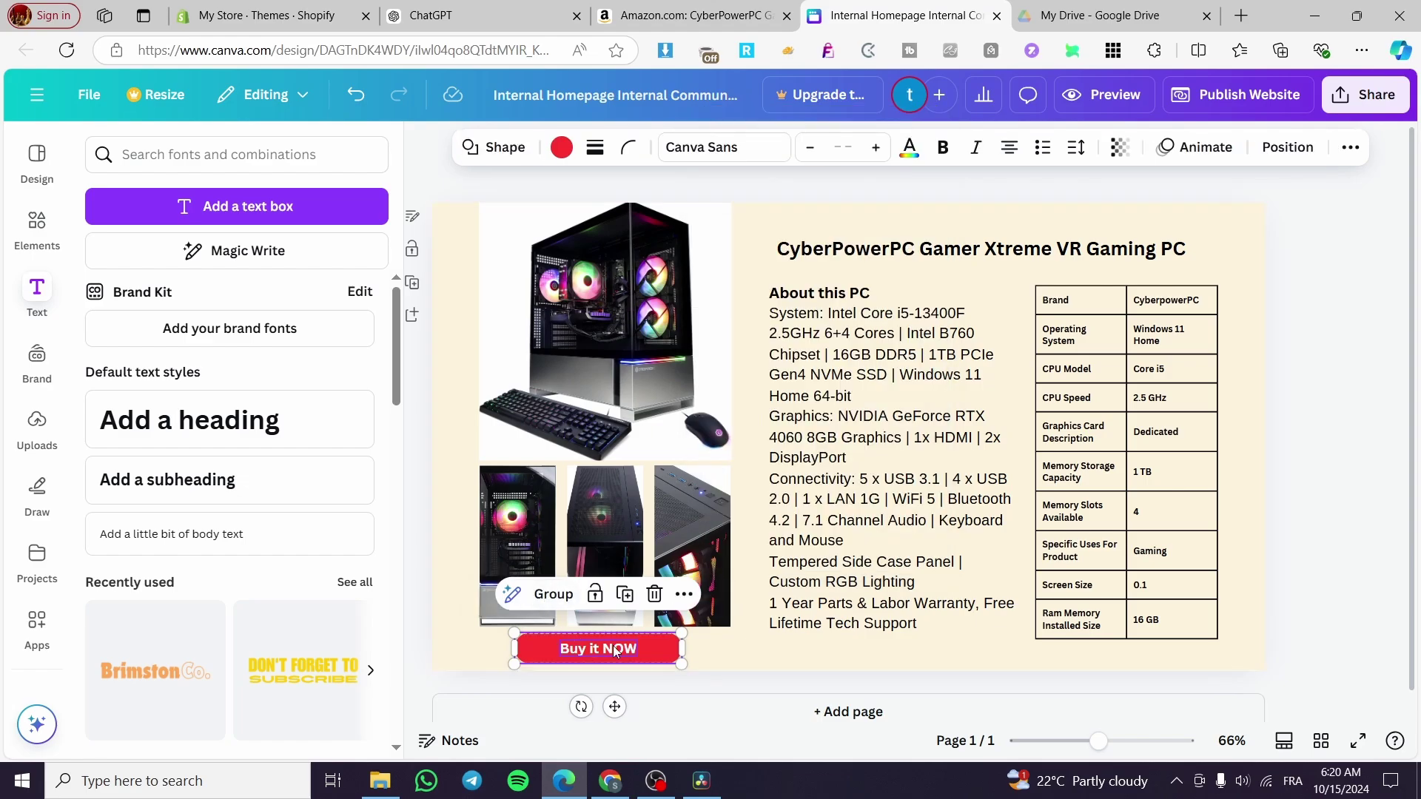
Link the selected "Buy it NOW" text and button shape to the copied Amazon short link, then deselect them.
{"action": "left_click", "coordinate": [684, 596]}
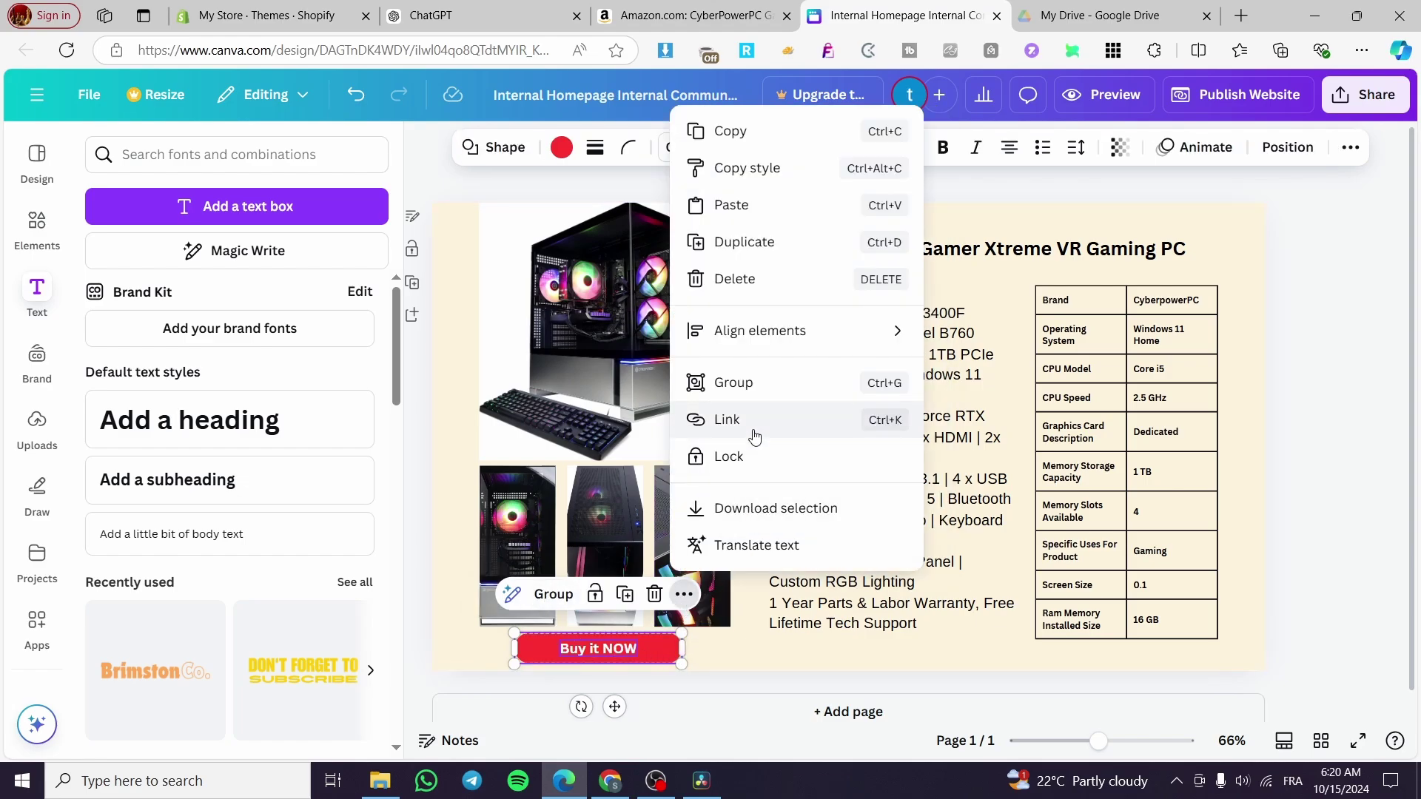
{"action": "left_click", "coordinate": [755, 419]}
{"action": "key", "text": "ctrl+v"}
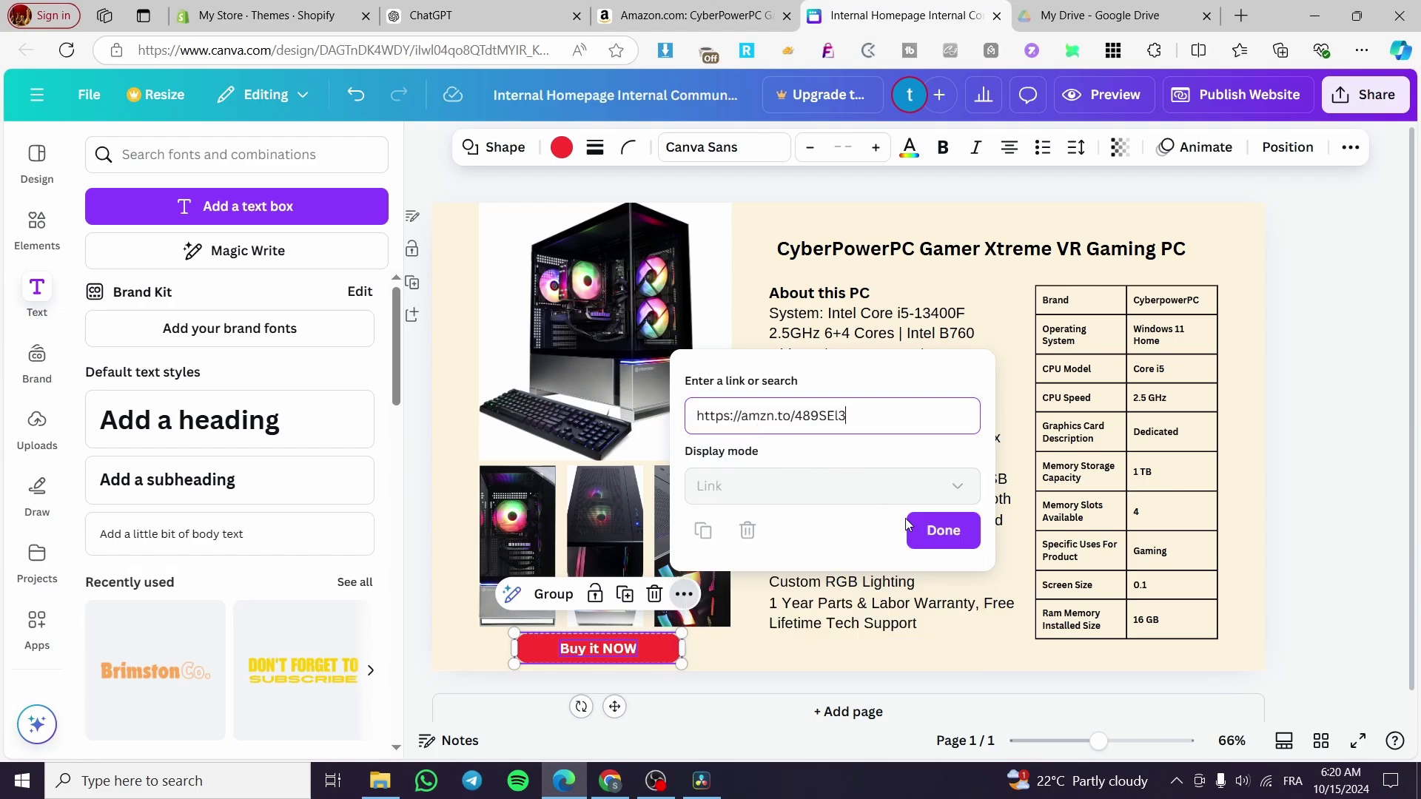
{"action": "left_click", "coordinate": [940, 531]}
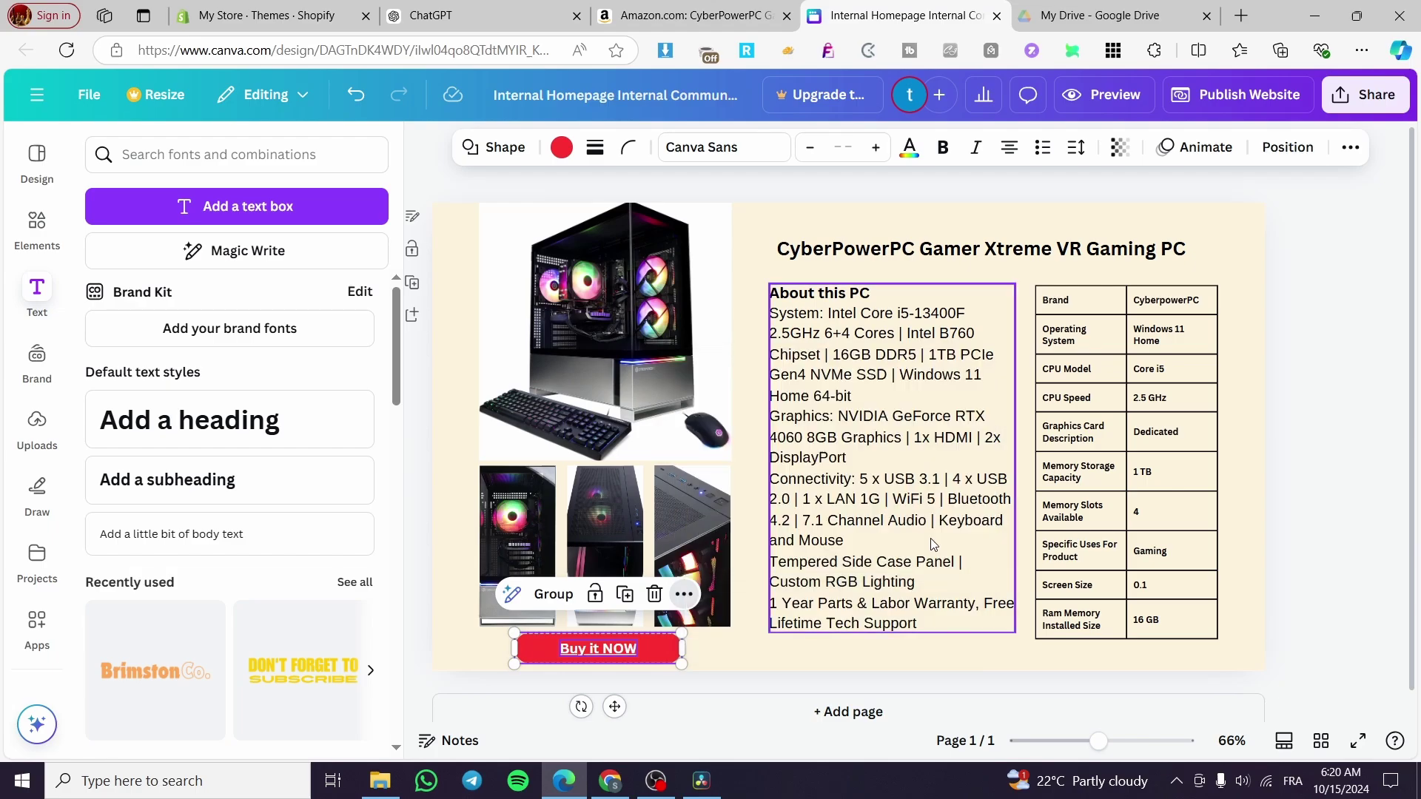
{"action": "left_click", "coordinate": [1319, 390]}
{"action": "right_click", "coordinate": [1201, 126]}
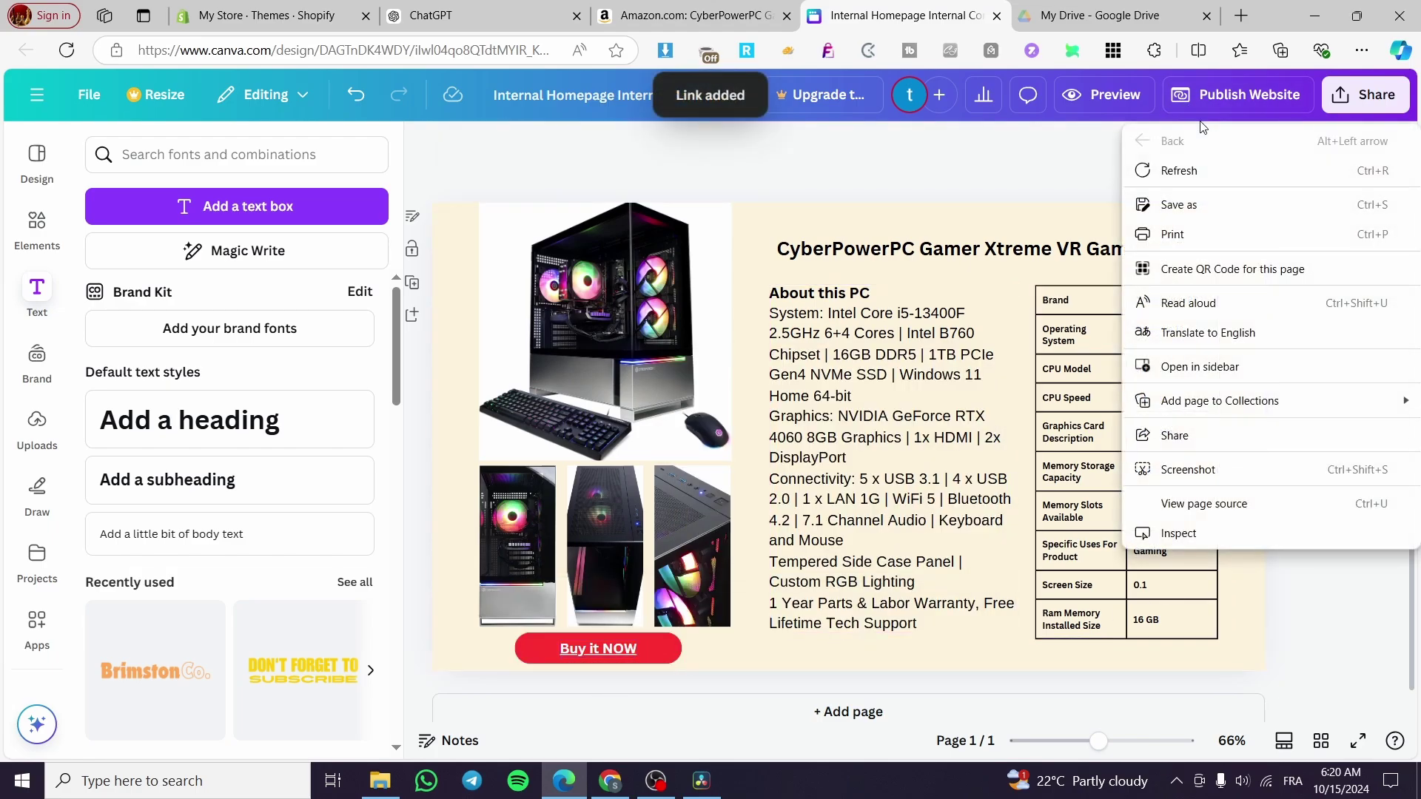
{"action": "left_click", "coordinate": [1205, 102]}
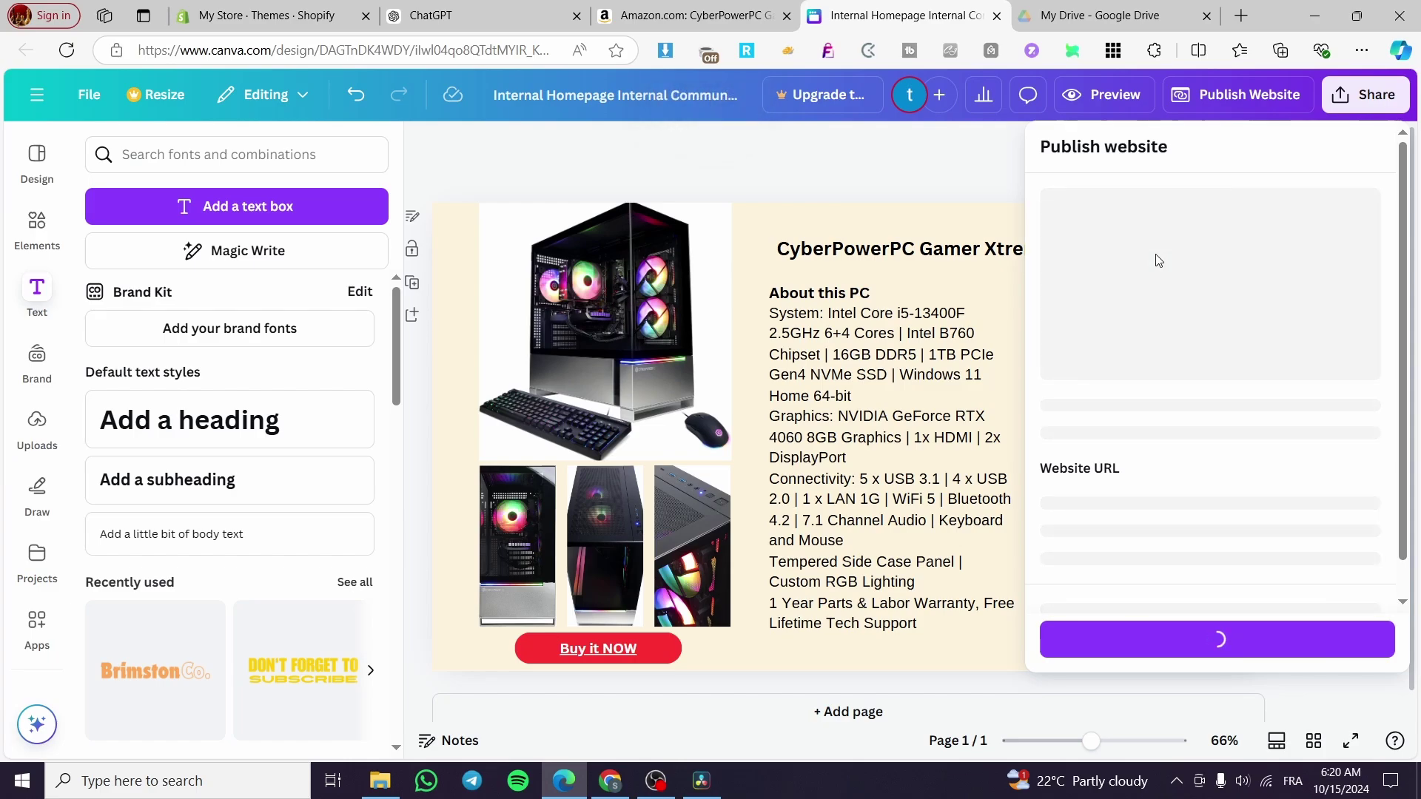
{"action": "left_click", "coordinate": [903, 149]}
Preview the website in desktop view and test the "Buy it NOW" link, closing the Amazon page it opens.
{"action": "left_click", "coordinate": [1105, 94]}
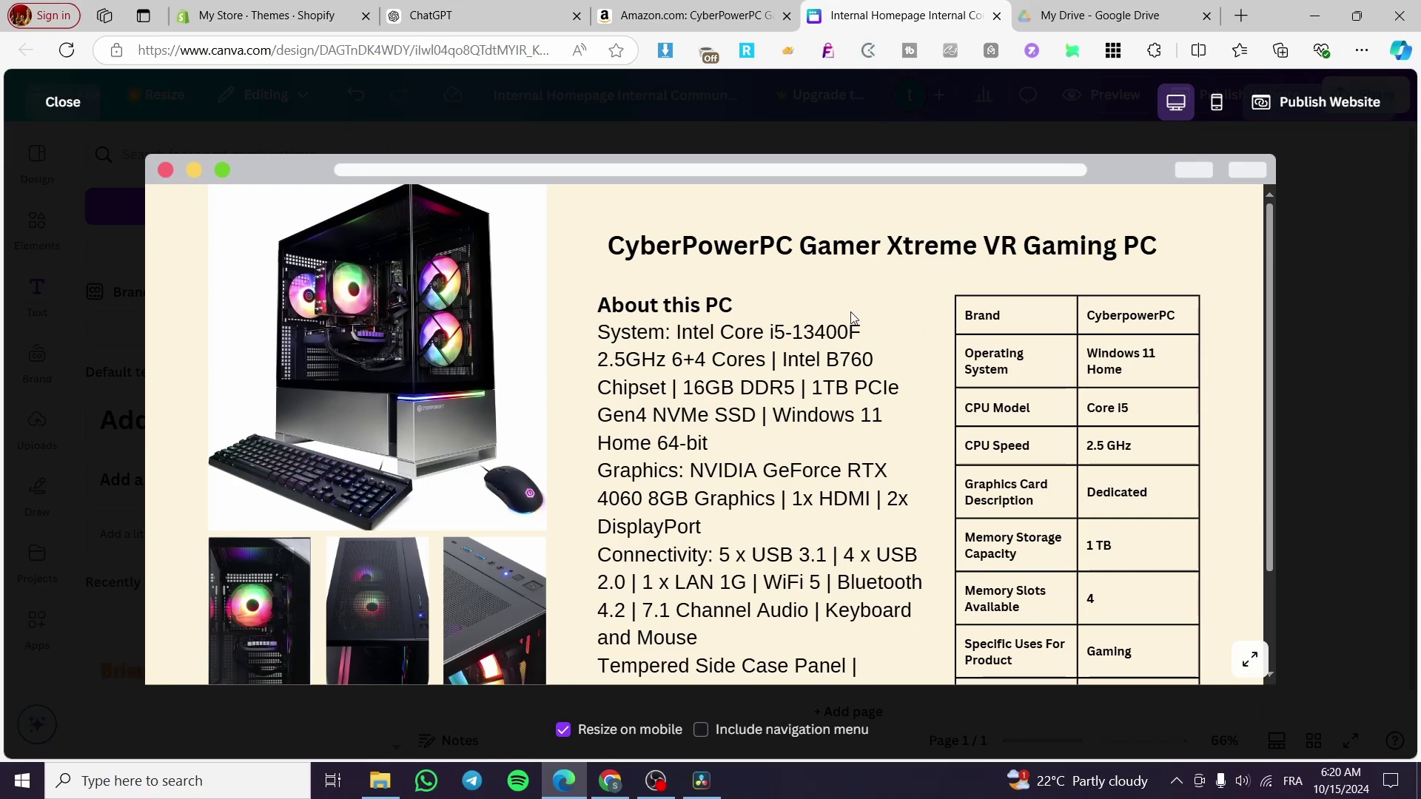
{"action": "scroll", "coordinate": [422, 244], "scroll_direction": "down", "scroll_amount": 2}
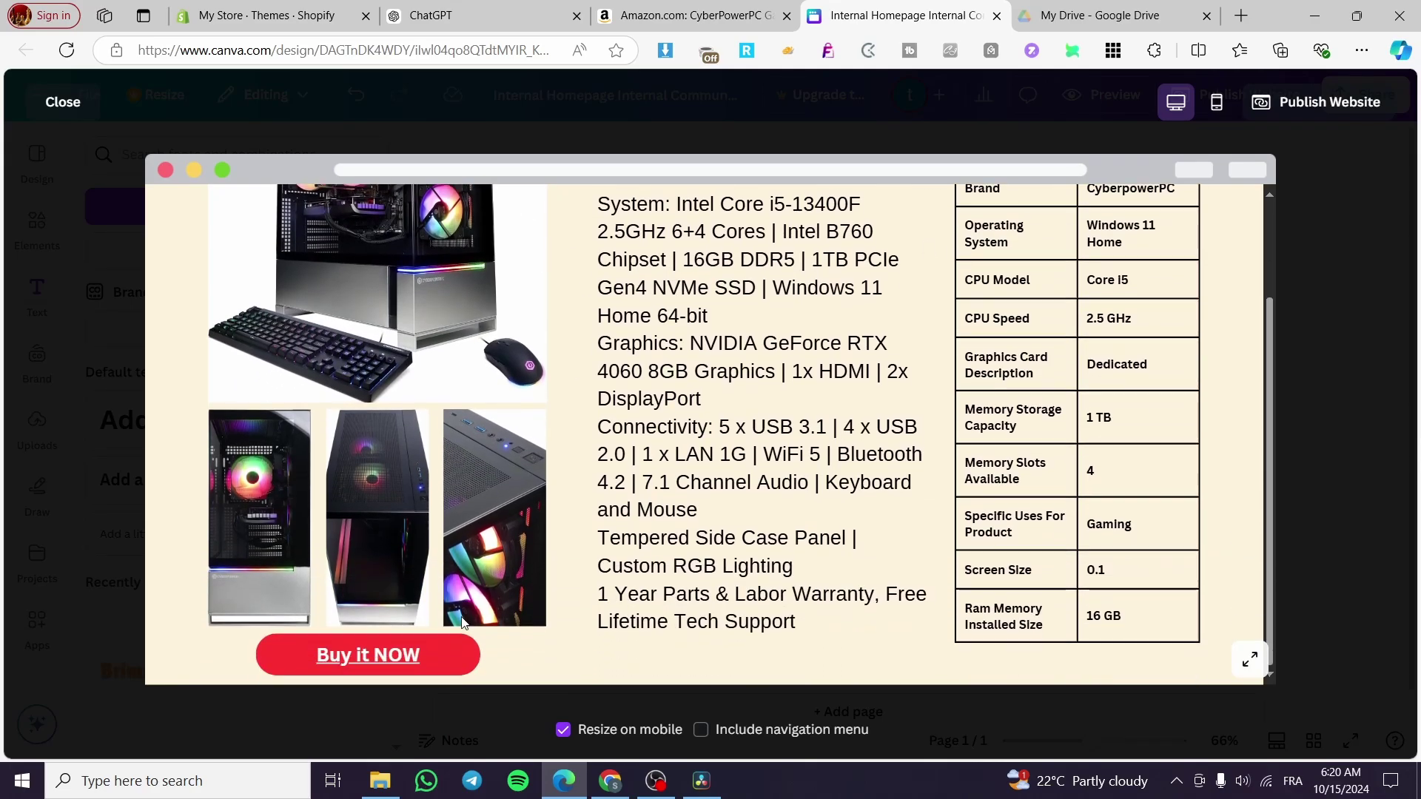
{"action": "left_click", "coordinate": [370, 657]}
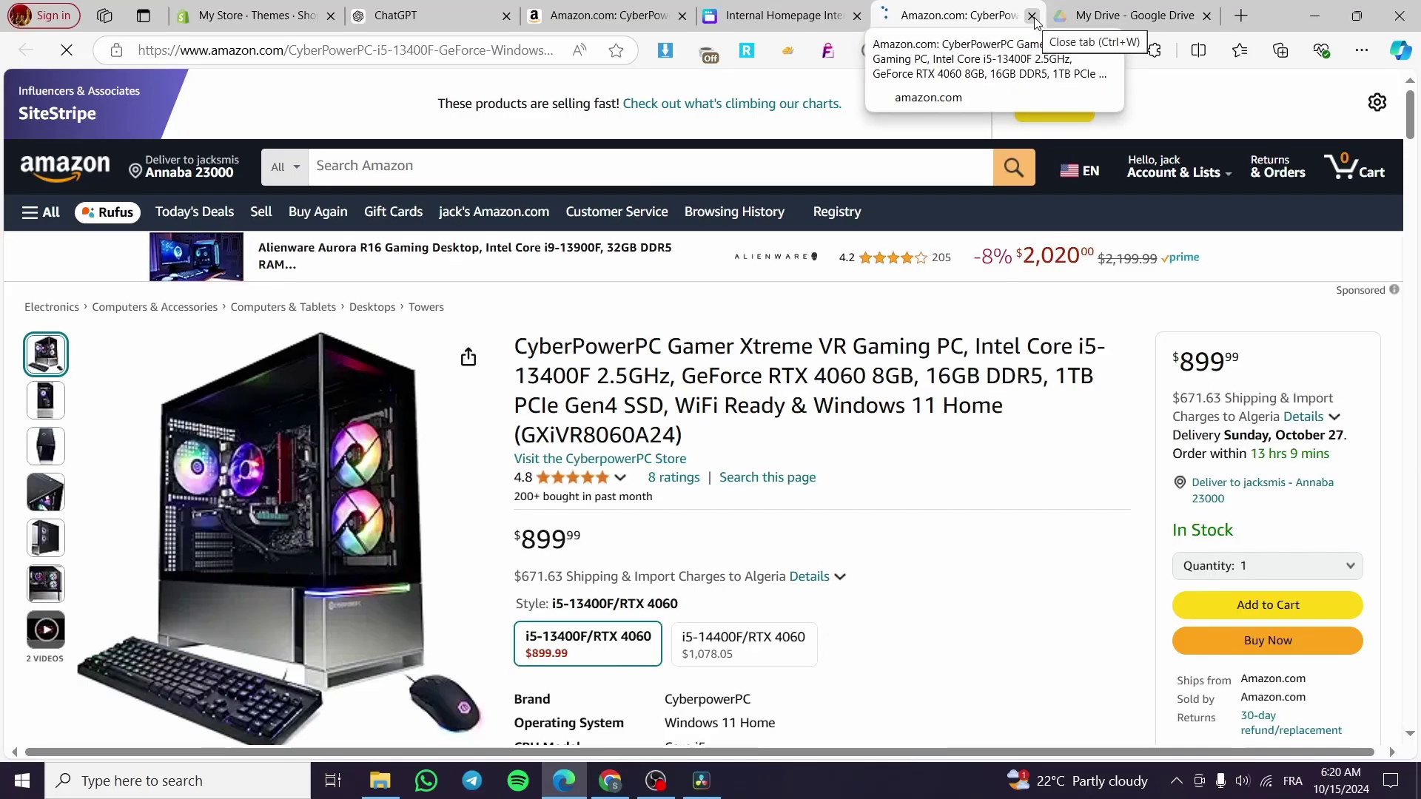
{"action": "left_click", "coordinate": [1033, 16]}
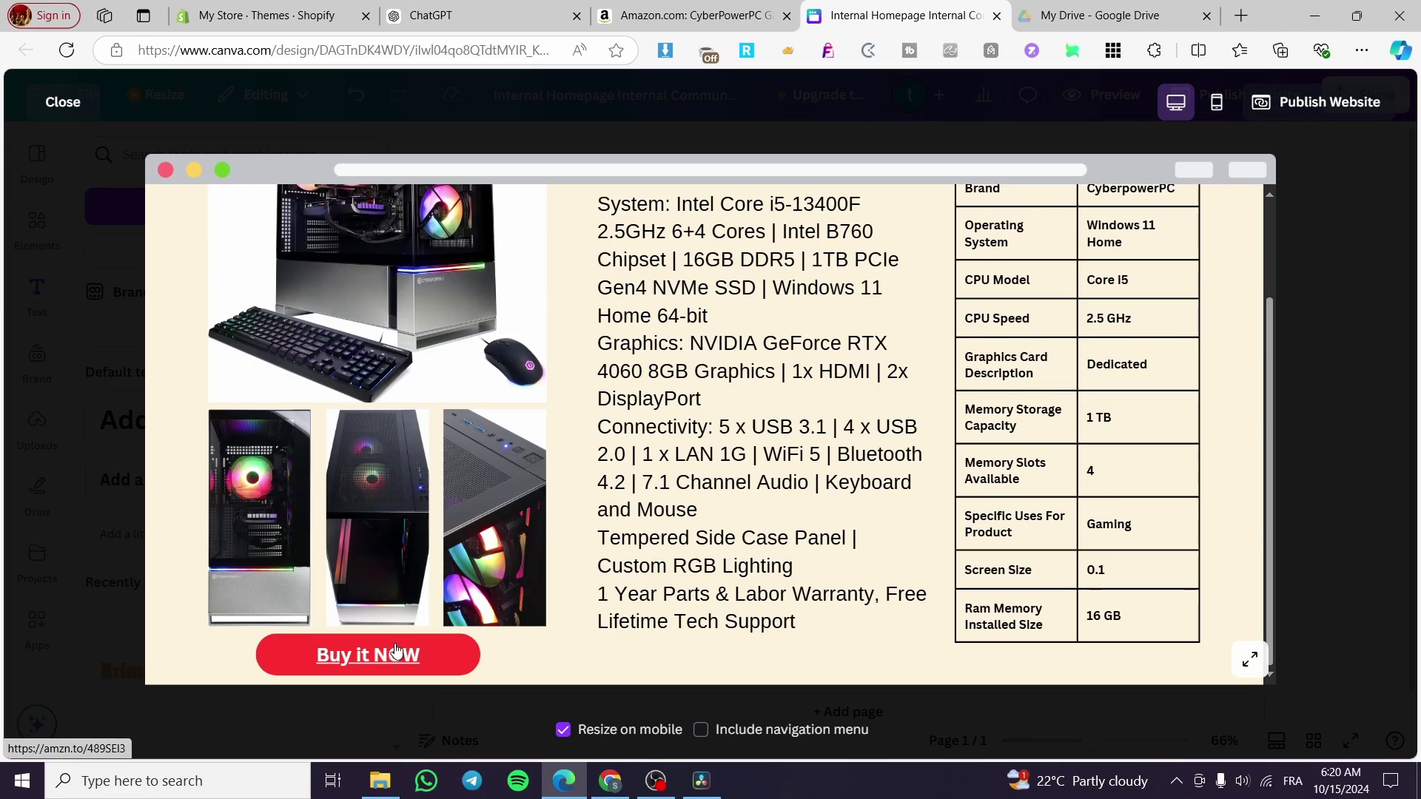
{"action": "scroll", "coordinate": [477, 582], "scroll_direction": "up", "scroll_amount": 3}
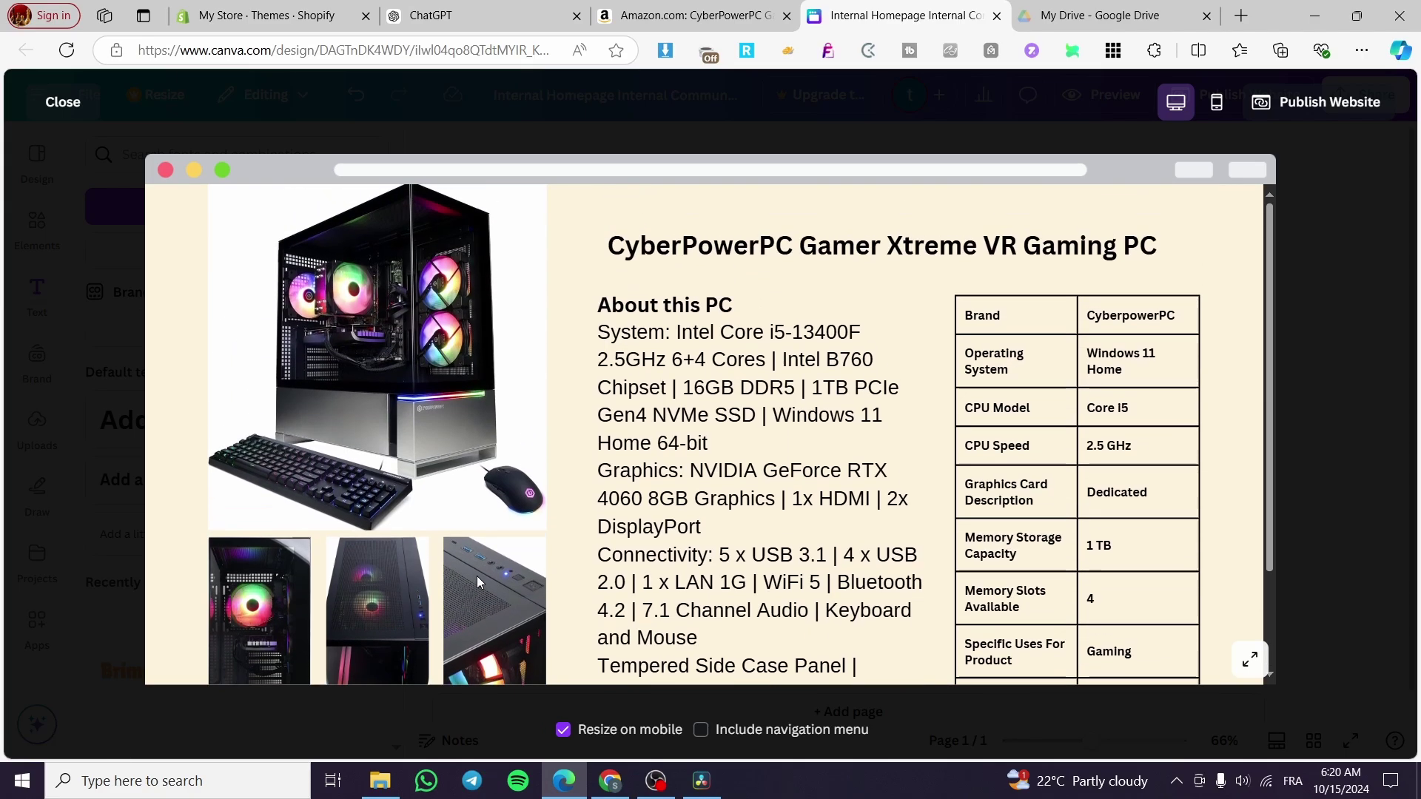